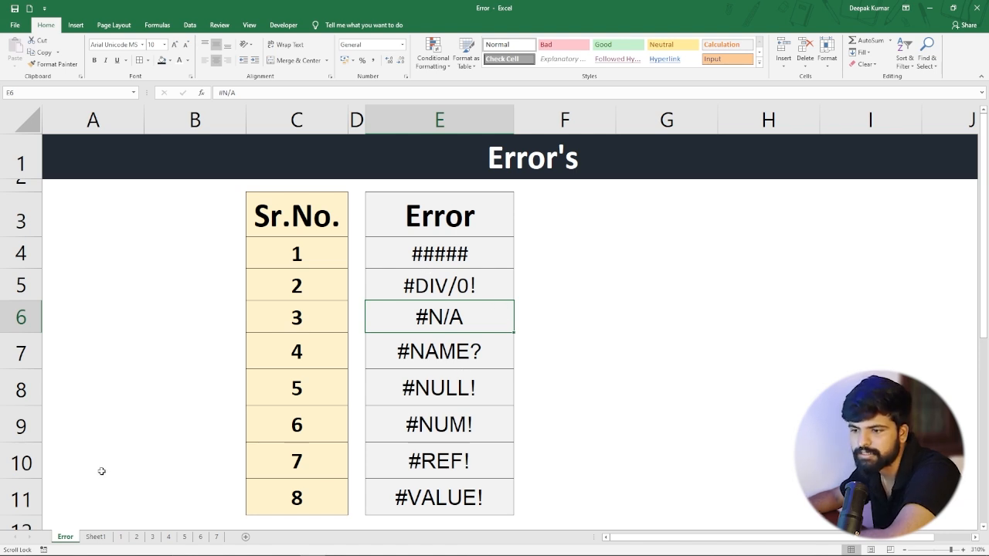
On Sheet1, widen the Order Date and Sales columns so their full values fit.
{"action": "left_click", "coordinate": [93, 538]}
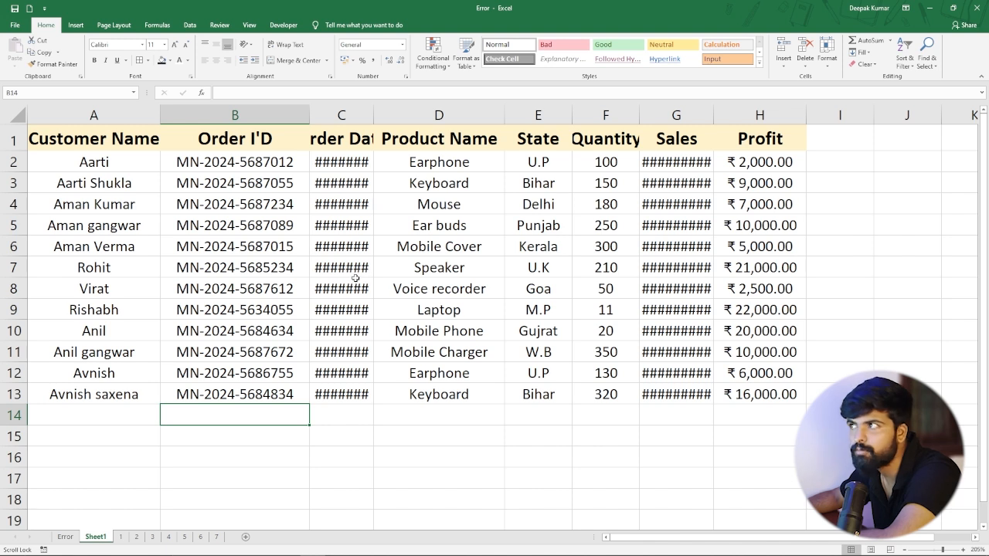
{"action": "double_click", "coordinate": [374, 114]}
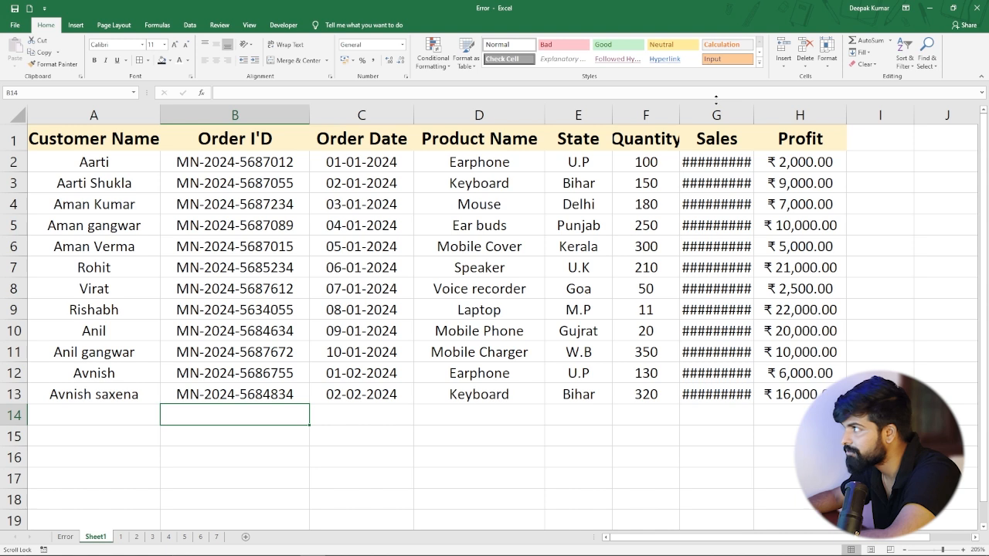
{"action": "left_click_drag", "start_coordinate": [764, 126], "coordinate": [811, 128]}
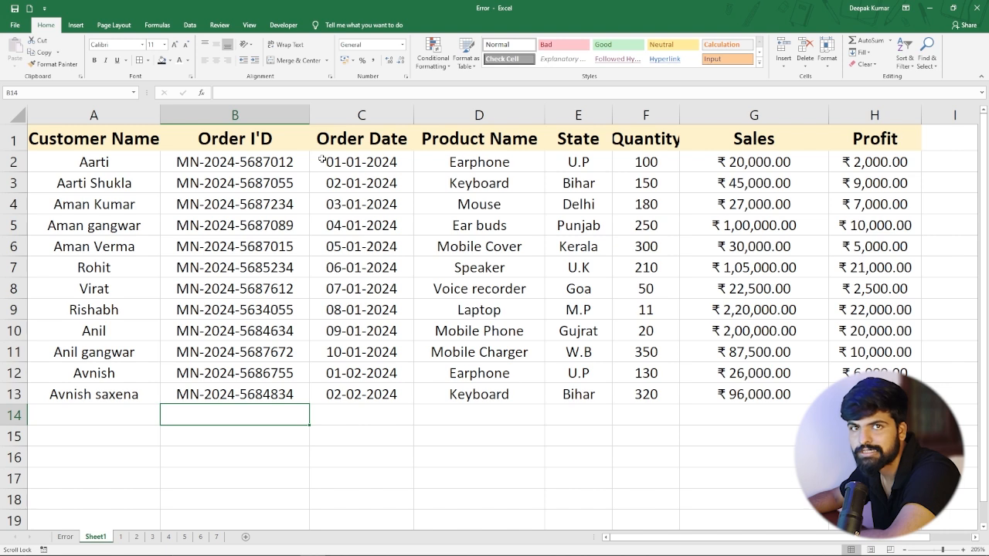
On sheet 1, calculate Per Qty Price with =B4/C4 in D4 and fill the formula down to D13.
{"action": "left_click", "coordinate": [122, 535]}
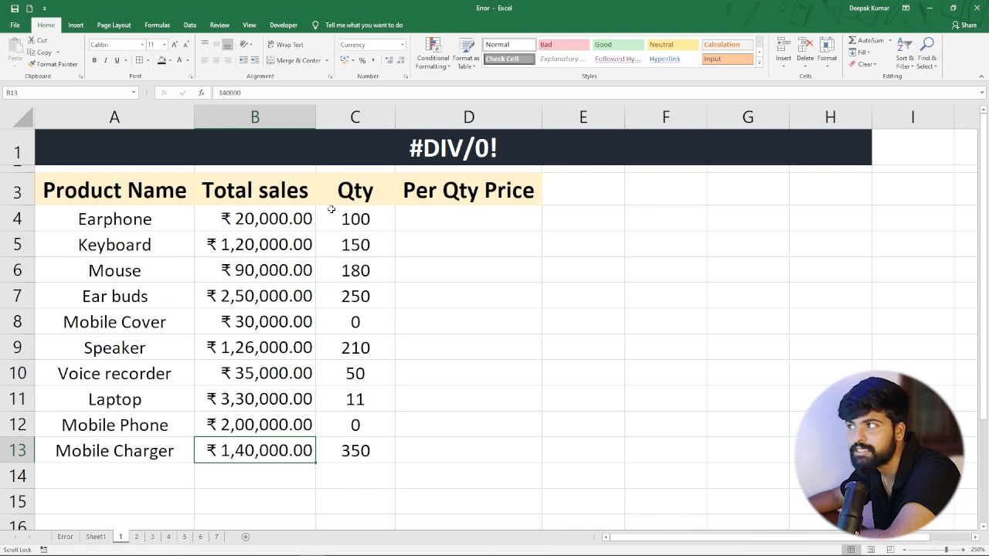
{"action": "left_click", "coordinate": [432, 218]}
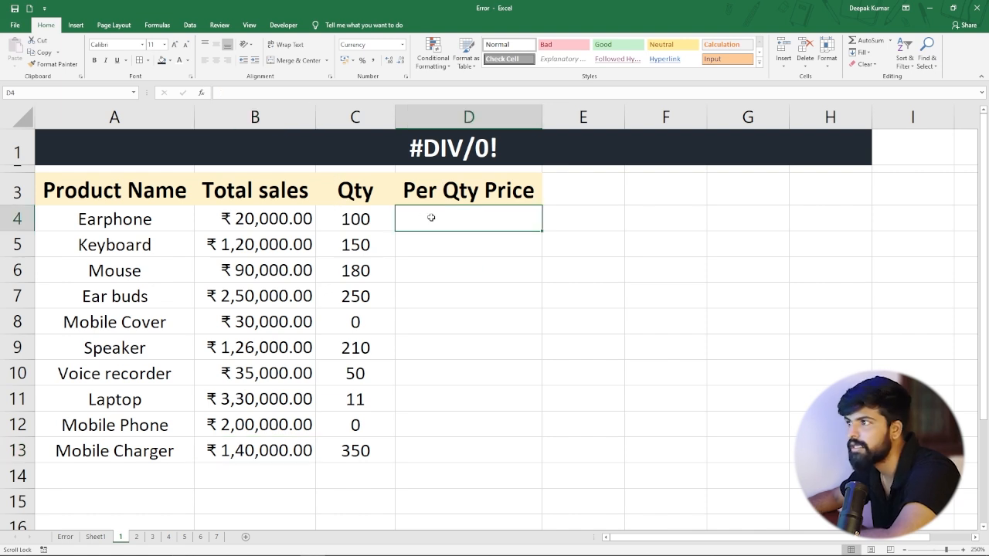
{"action": "type", "text": "="}
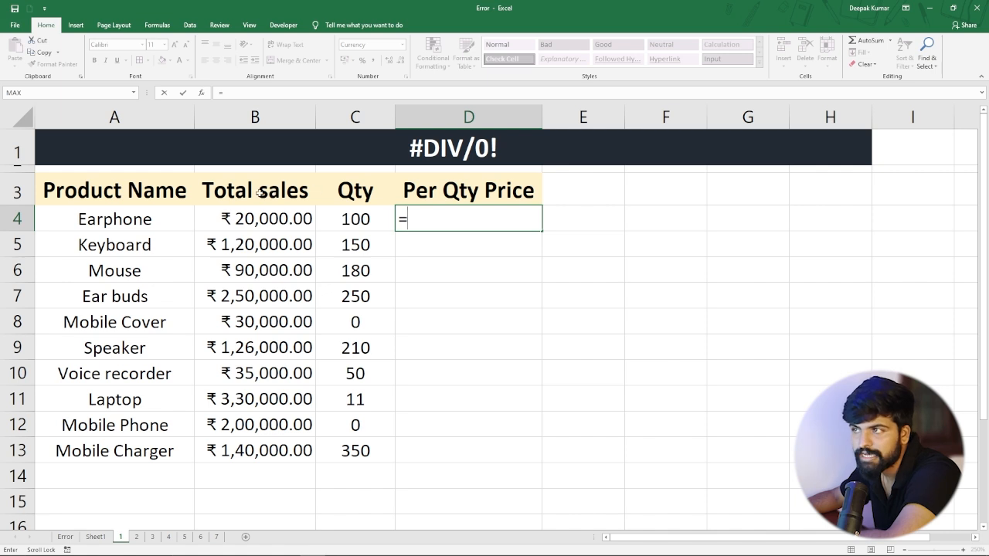
{"action": "left_click", "coordinate": [261, 218]}
{"action": "type", "text": "/"}
{"action": "left_click", "coordinate": [356, 223]}
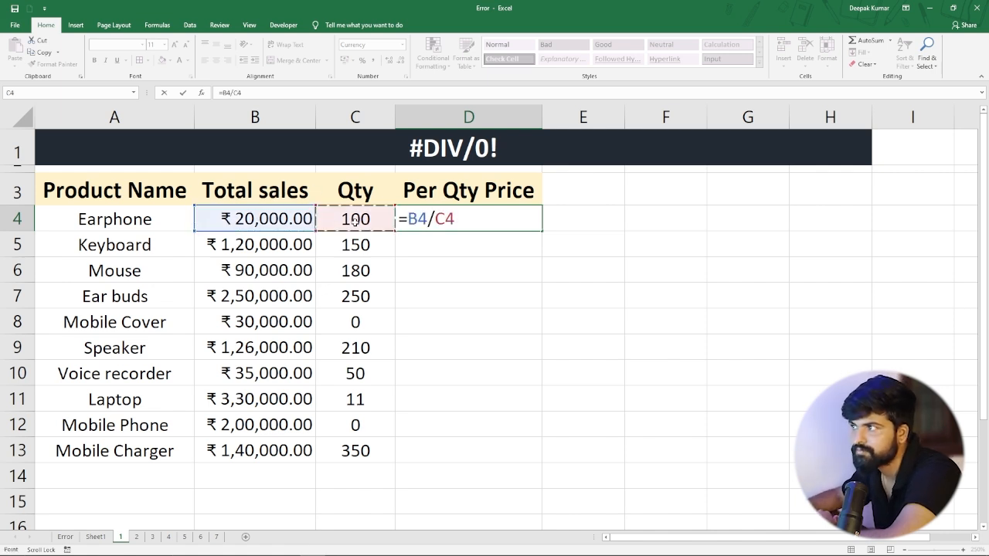
{"action": "key", "text": "Return"}
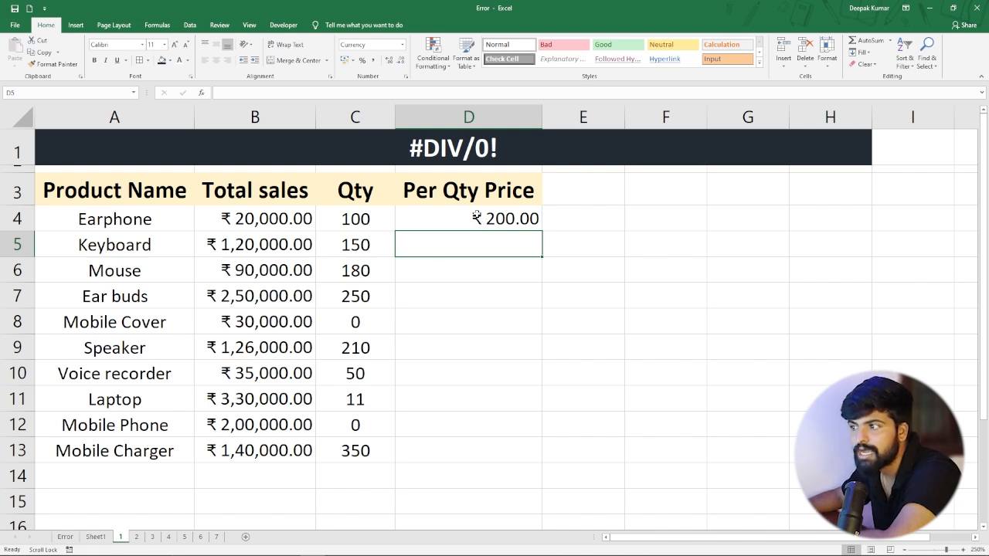
{"action": "left_click", "coordinate": [479, 218]}
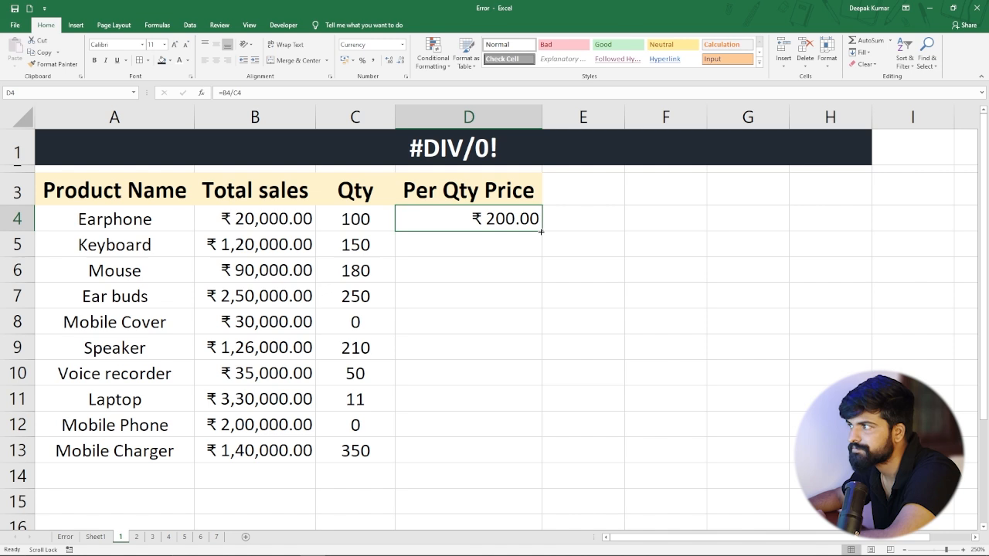
{"action": "double_click", "coordinate": [541, 231]}
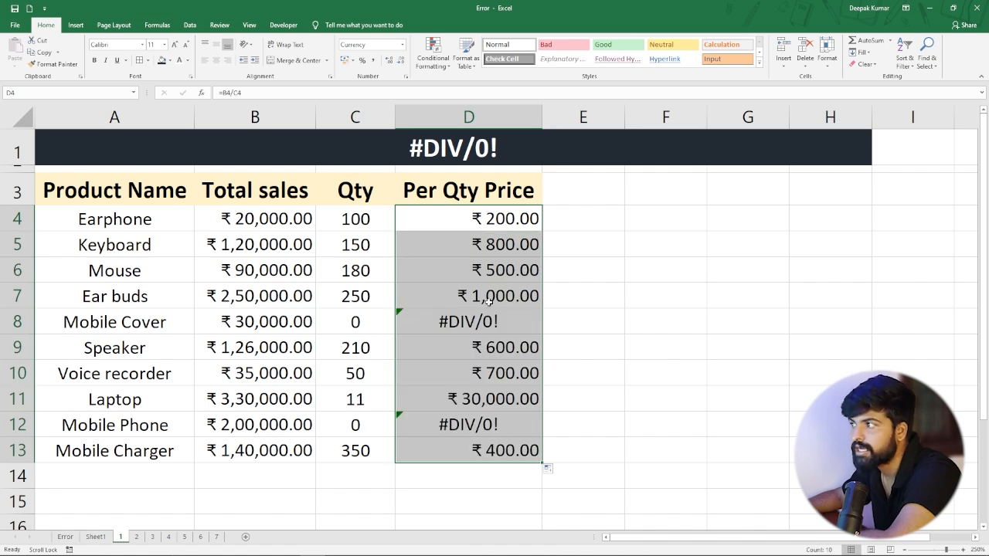
Examine the Per Qty Price formulas for Keyboard, Mobile Cover and Mobile Phone, and the quantities behind the #DIV/0! rows.
{"action": "left_click", "coordinate": [481, 246]}
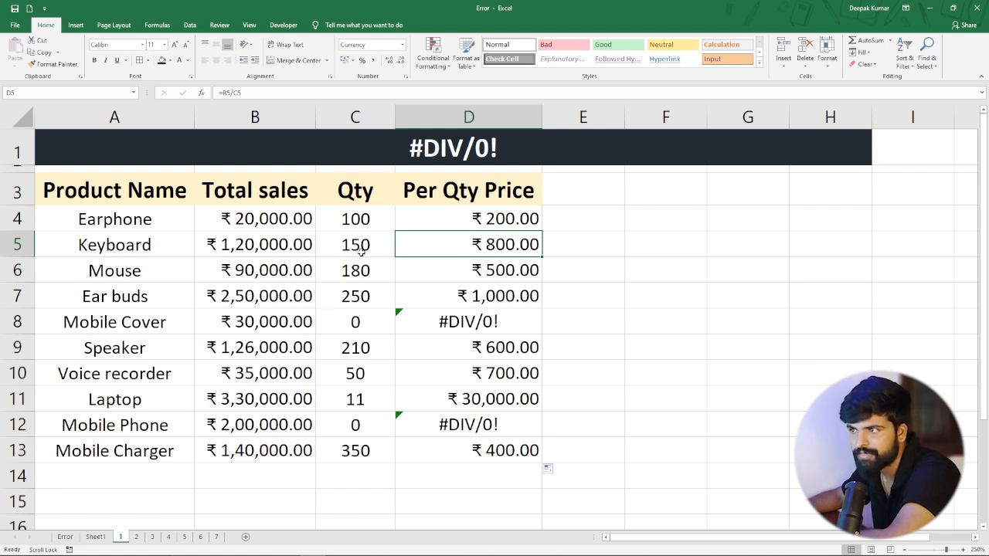
{"action": "left_click", "coordinate": [482, 319]}
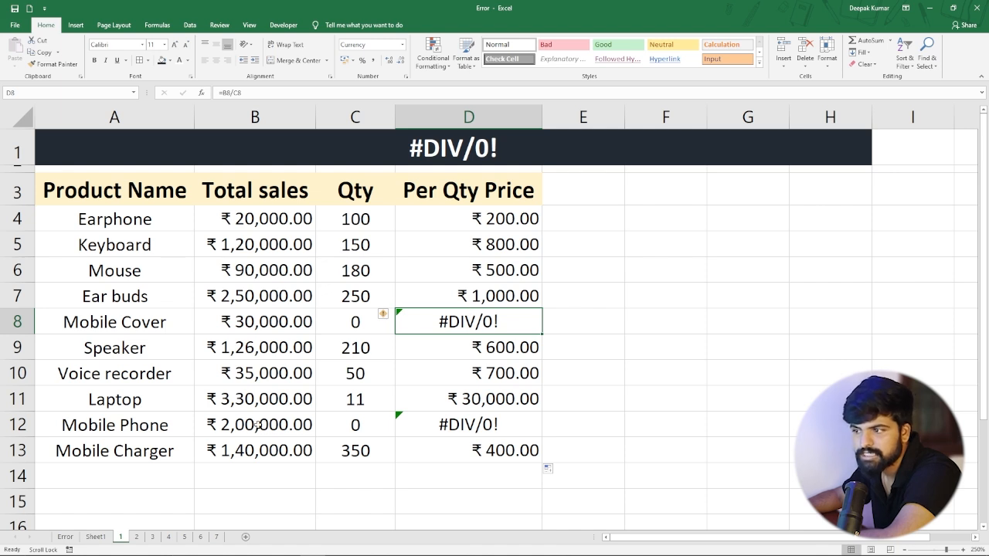
{"action": "left_click", "coordinate": [452, 426]}
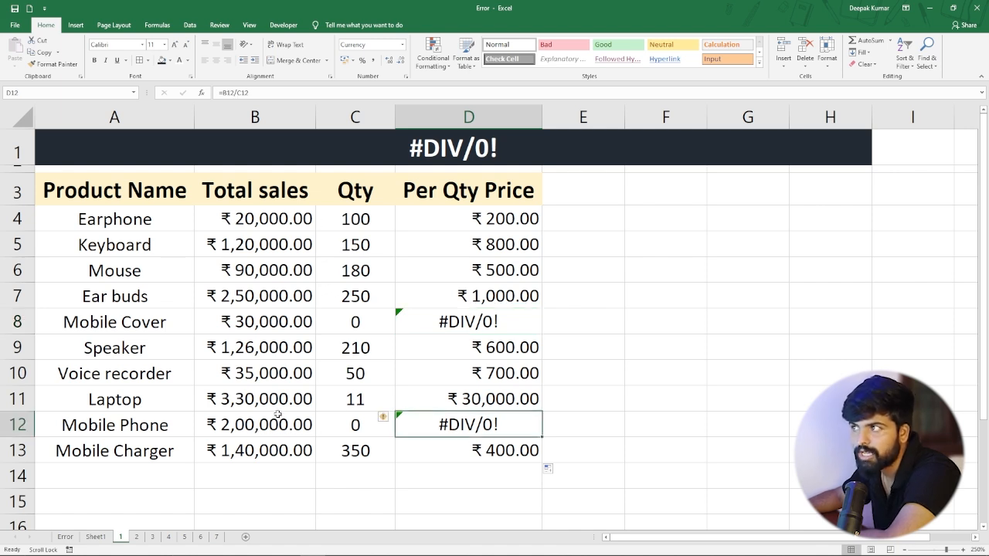
{"action": "left_click", "coordinate": [352, 429]}
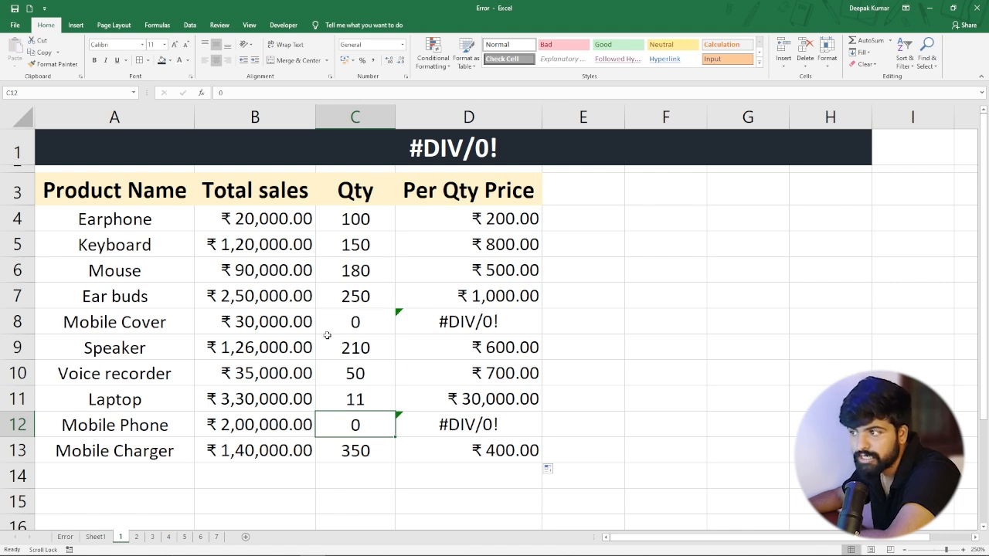
{"action": "left_click", "coordinate": [348, 323]}
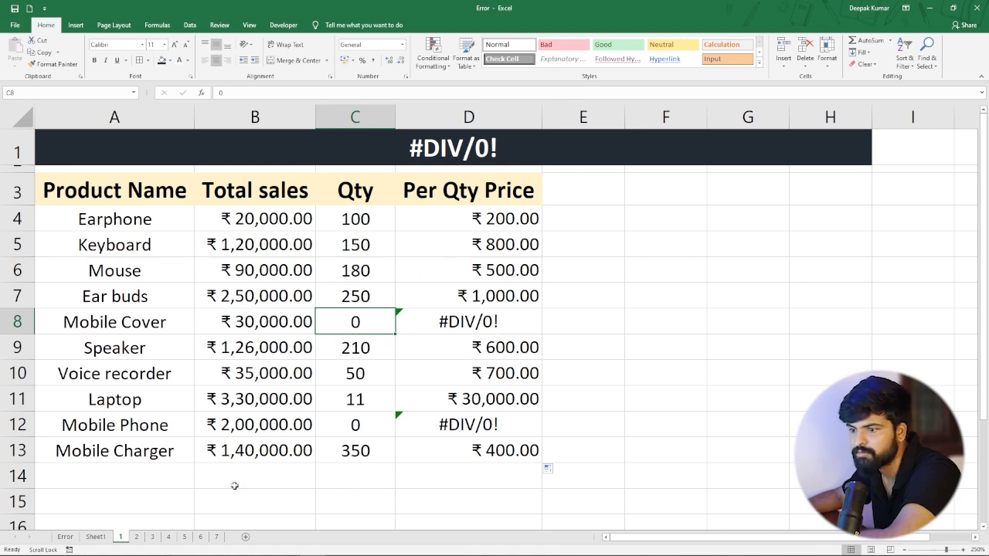
On sheet 2, copy the Employee I'D header from A3 into G4 to start a lookup table.
{"action": "left_click", "coordinate": [136, 537]}
{"action": "left_click", "coordinate": [340, 385]}
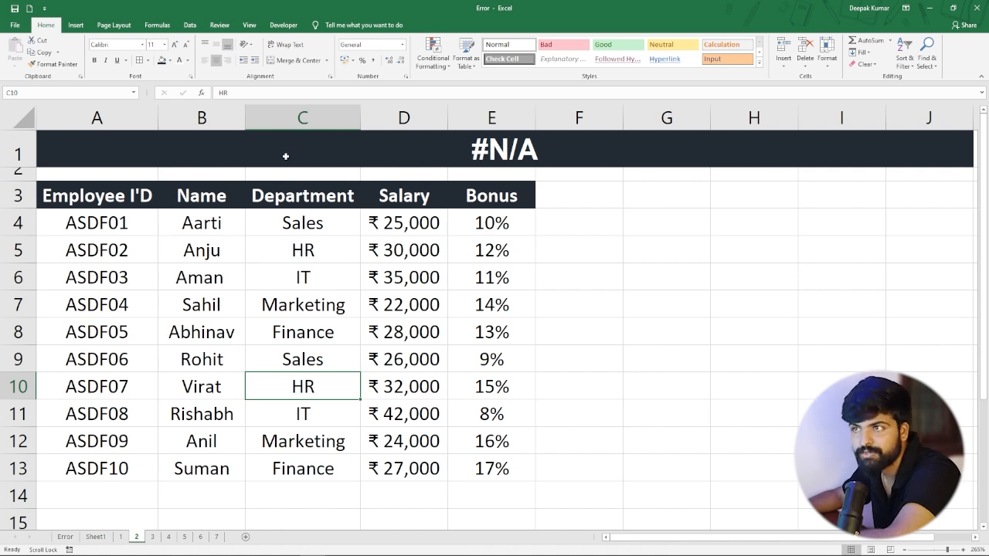
{"action": "left_click", "coordinate": [108, 224]}
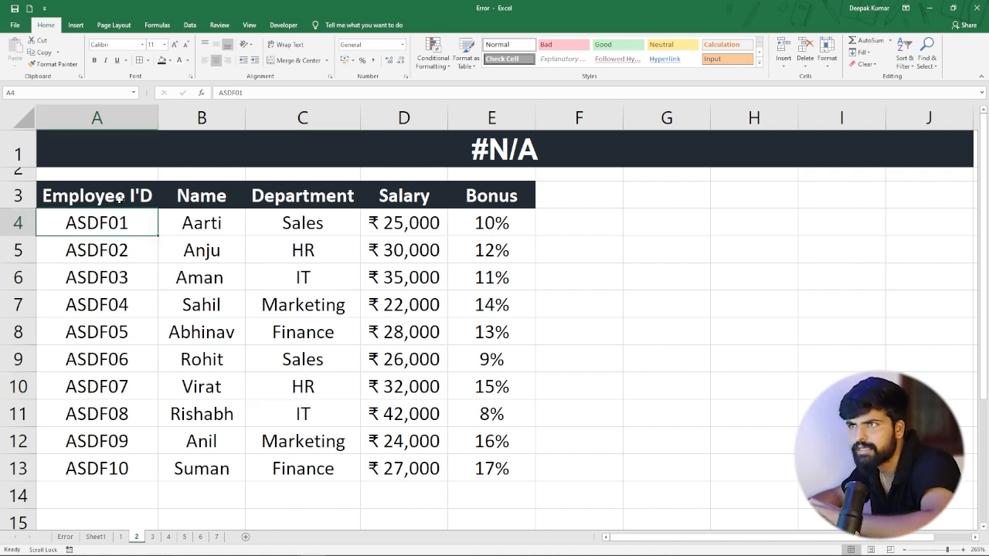
{"action": "left_click", "coordinate": [120, 197]}
{"action": "left_click", "coordinate": [116, 218]}
{"action": "left_click", "coordinate": [125, 199]}
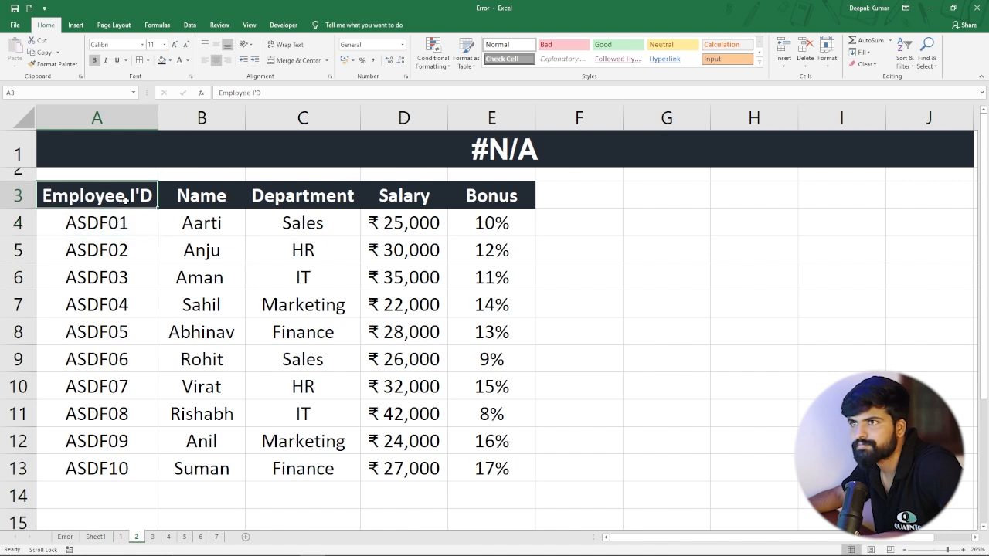
{"action": "key", "text": "ctrl+c"}
{"action": "left_click", "coordinate": [665, 224]}
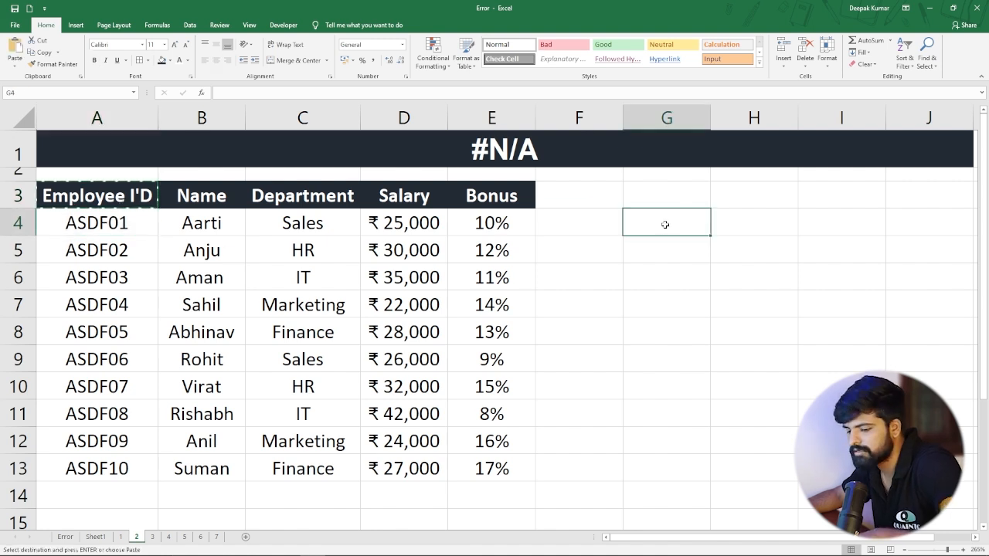
{"action": "key", "text": "ctrl+v"}
Copy the Salary header from D3 into H4 and fit column G to its header text.
{"action": "left_click", "coordinate": [398, 197]}
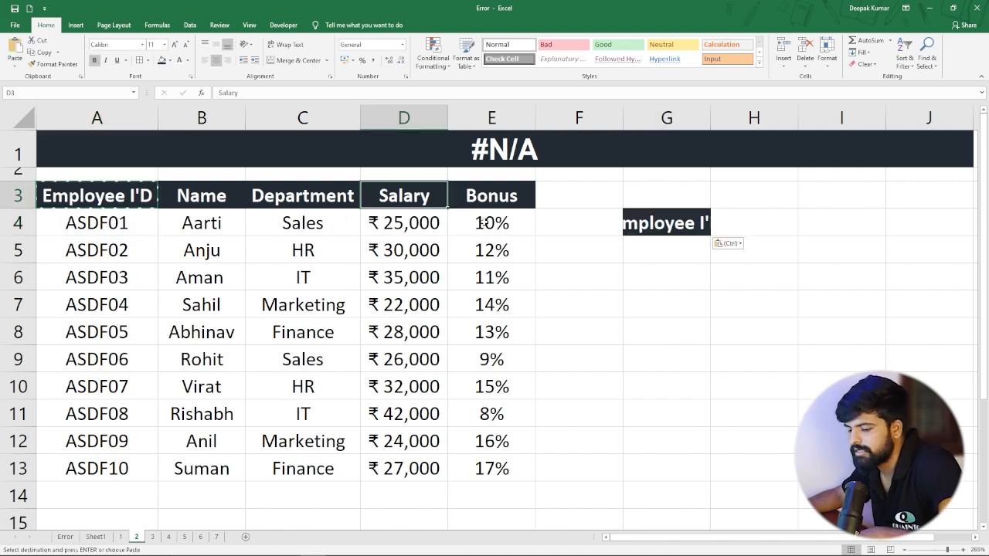
{"action": "key", "text": "ctrl+v"}
{"action": "key", "text": "ctrl+z"}
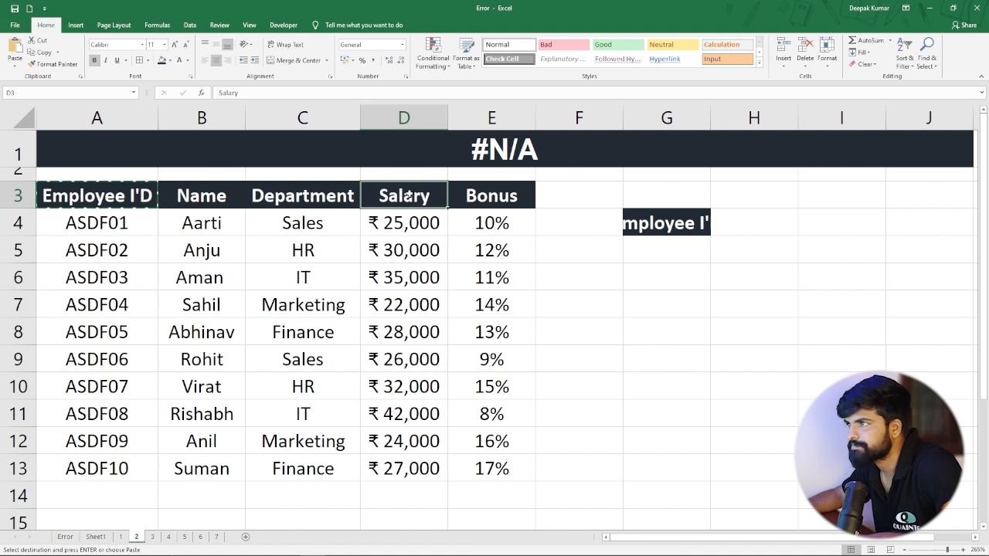
{"action": "key", "text": "ctrl+c"}
{"action": "left_click", "coordinate": [743, 219]}
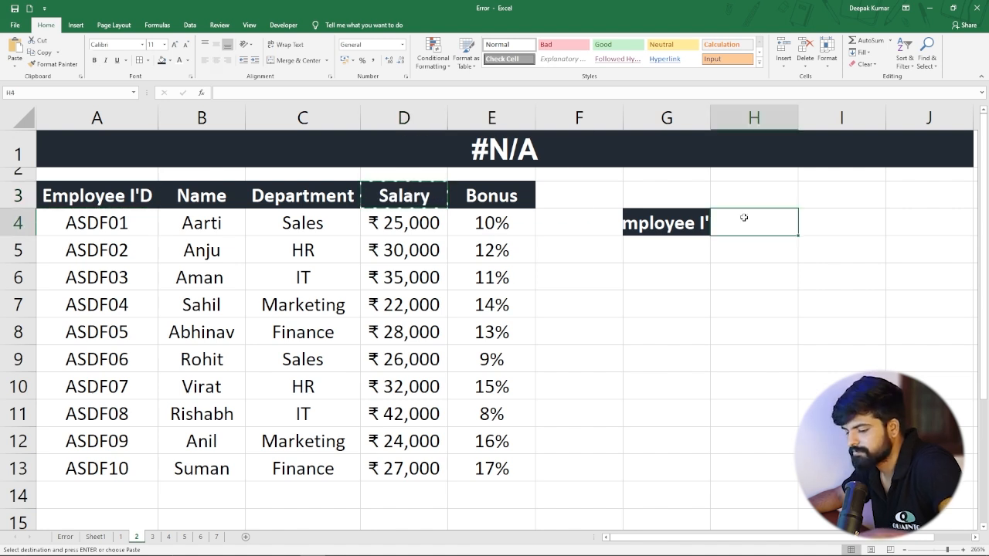
{"action": "key", "text": "ctrl+v"}
{"action": "double_click", "coordinate": [710, 118]}
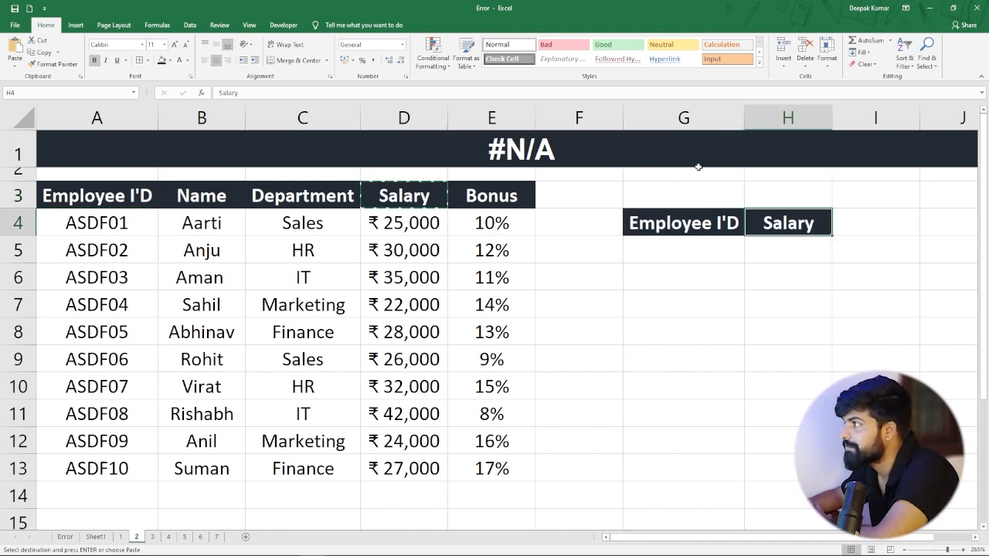
{"action": "key", "text": "Escape"}
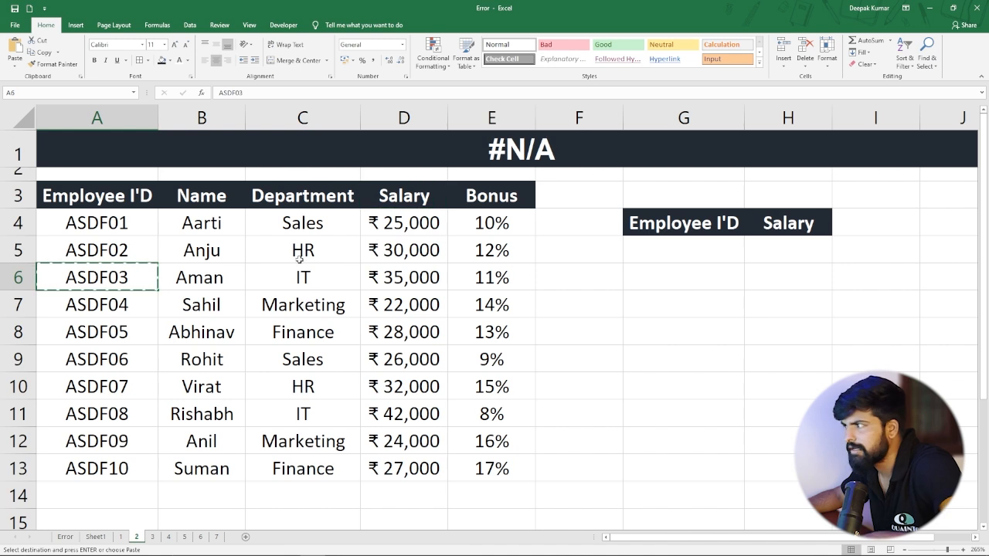
Copy the employee ID from A6 into G5 as the lookup value.
{"action": "left_click", "coordinate": [673, 258]}
{"action": "key", "text": "super"}
{"action": "key", "text": "super"}
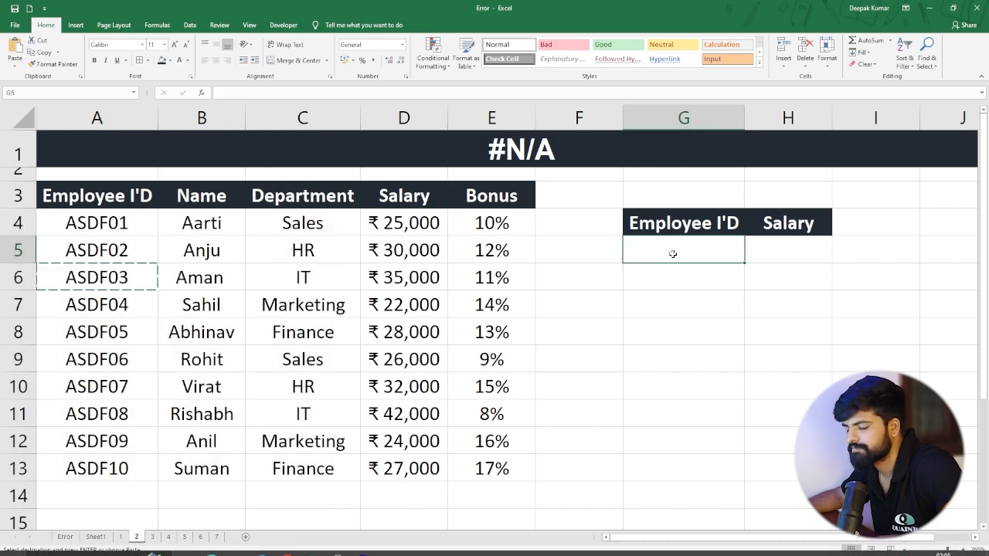
{"action": "key", "text": "ctrl+v"}
{"action": "left_click", "coordinate": [683, 284]}
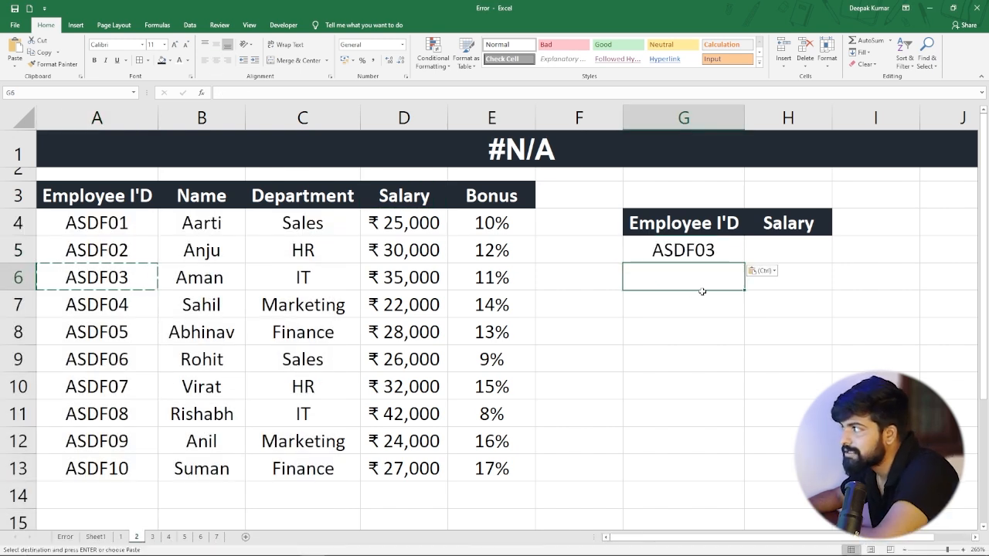
Look up the employee's salary in H5 with the formula =VLOOKUP(G5,A3:E13,4,0).
{"action": "left_click", "coordinate": [782, 246]}
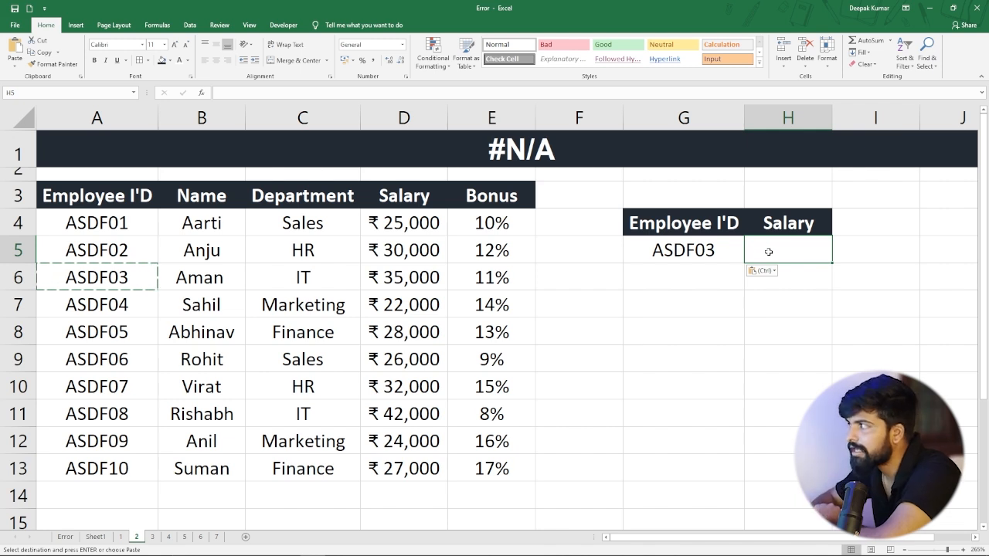
{"action": "type", "text": "=v"}
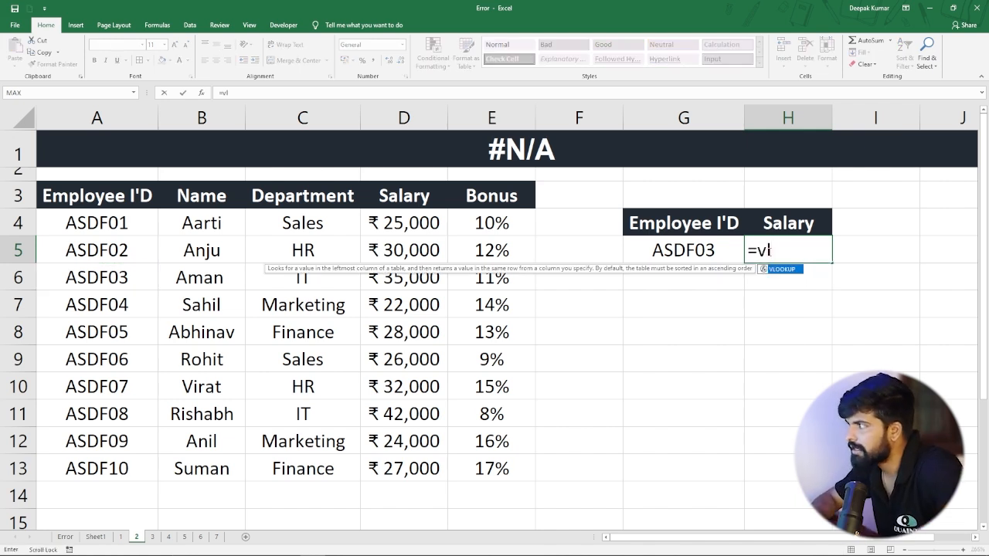
{"action": "type", "text": "l"}
{"action": "key", "text": "Tab"}
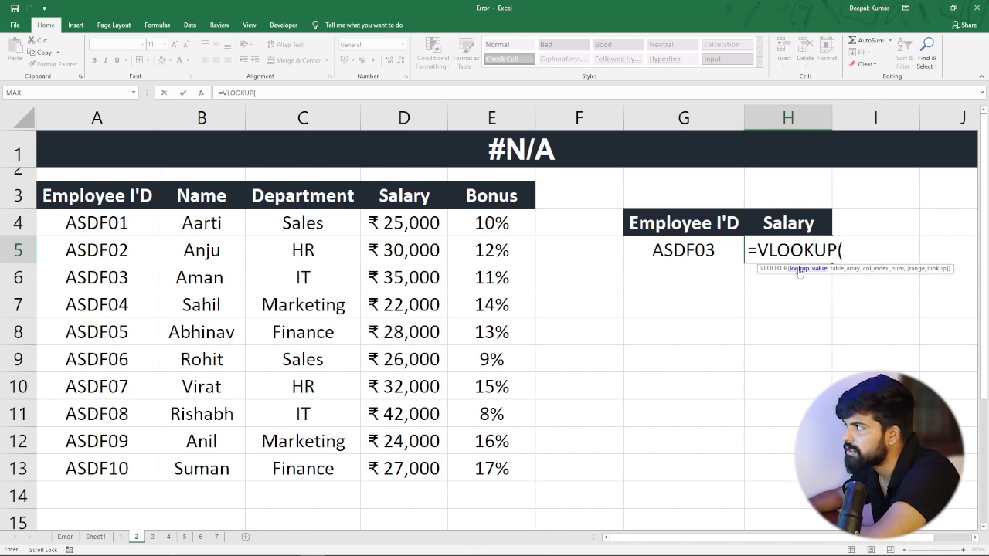
{"action": "left_click", "coordinate": [683, 249]}
{"action": "type", "text": ","}
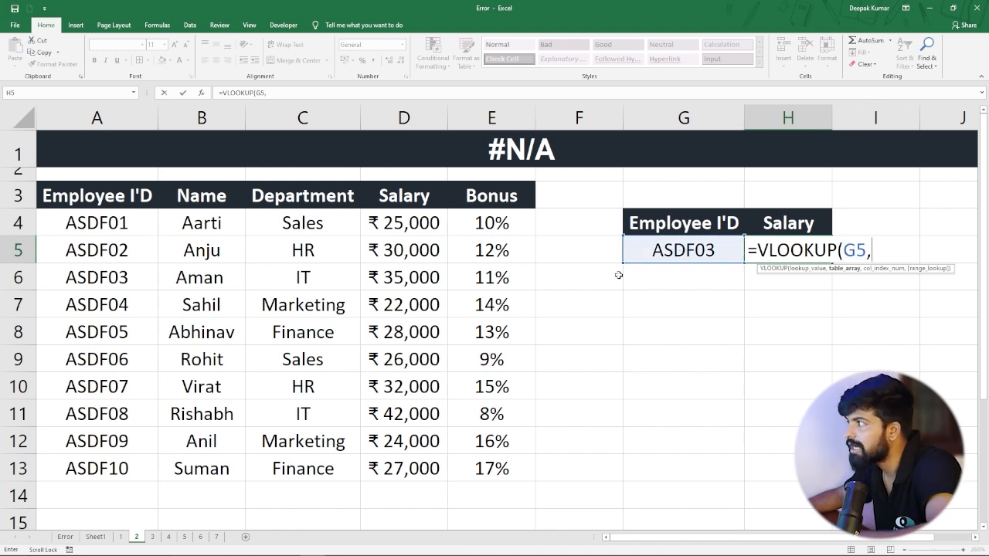
{"action": "left_click_drag", "start_coordinate": [100, 200], "coordinate": [512, 473]}
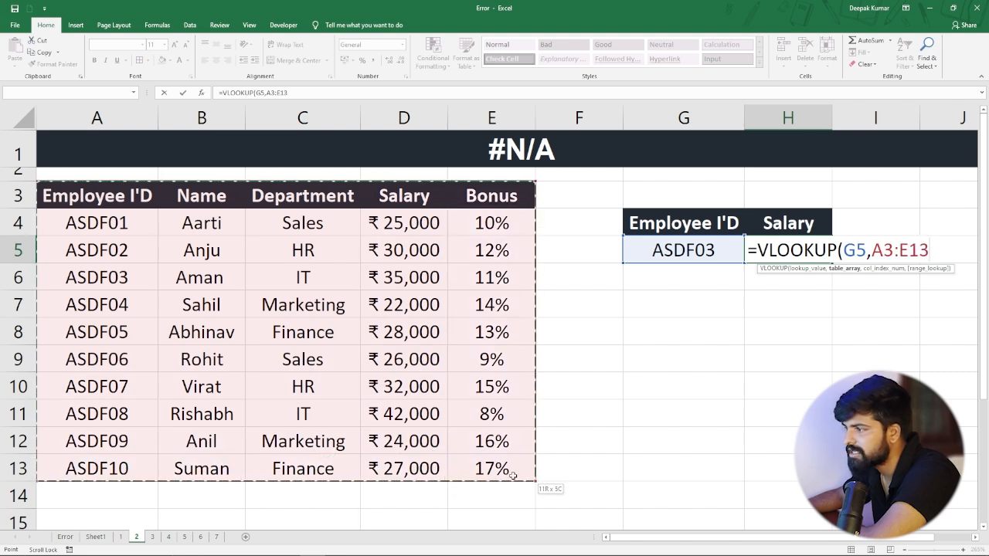
{"action": "type", "text": ","}
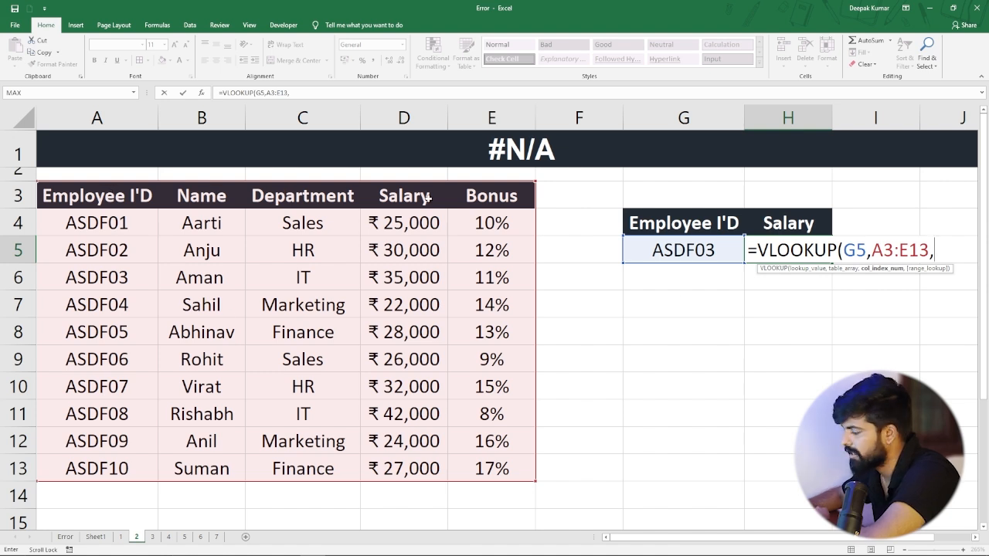
{"action": "type", "text": "4,"}
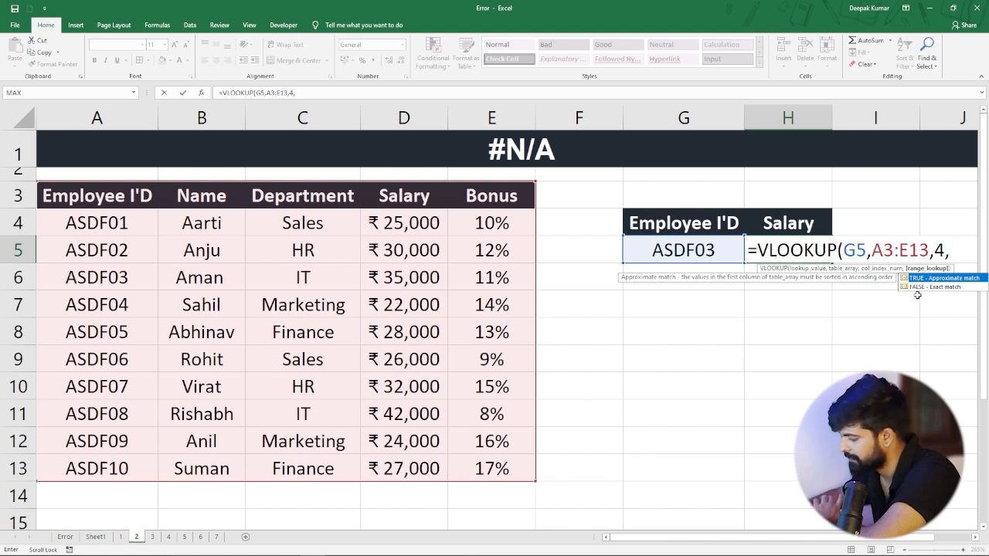
{"action": "type", "text": "0"}
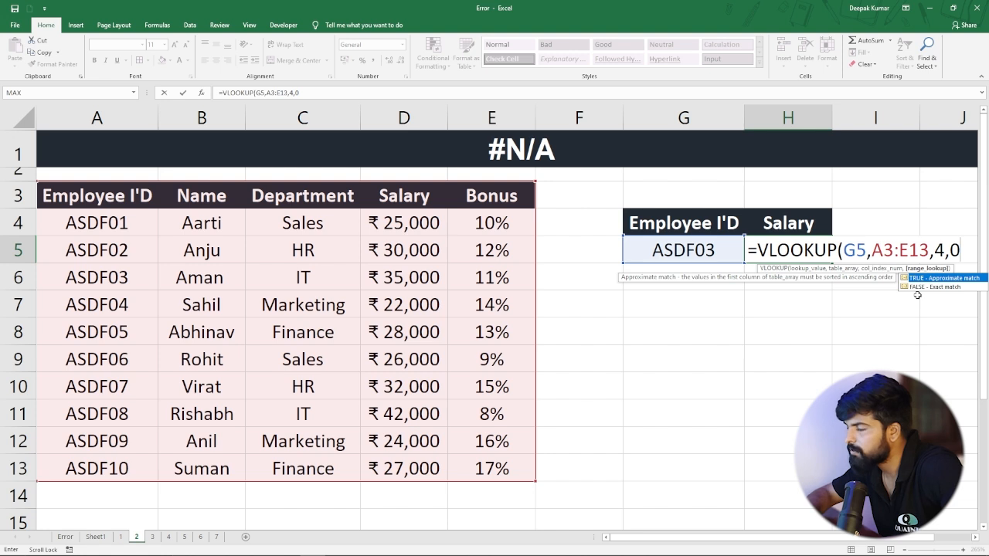
{"action": "type", "text": ")"}
{"action": "key", "text": "Return"}
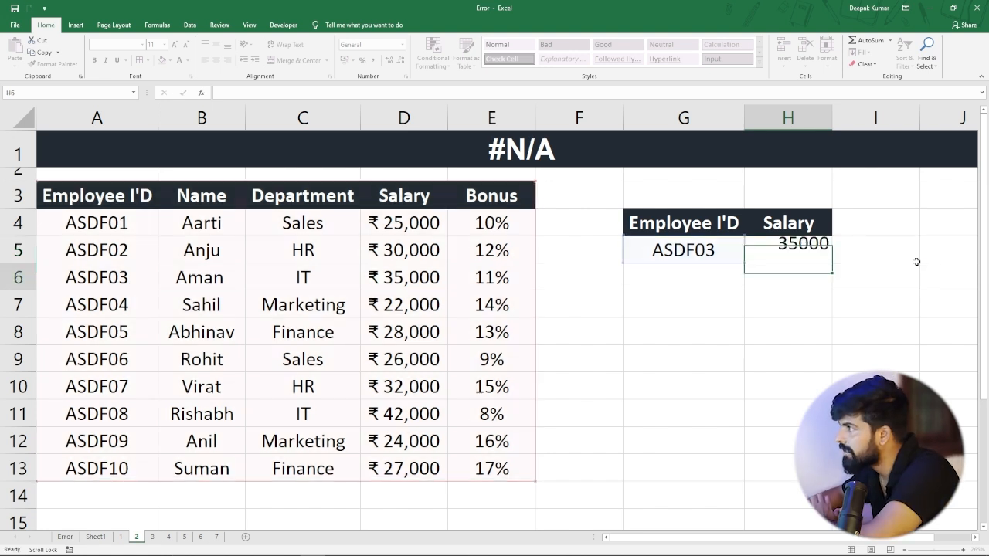
Compare the looked-up salary for the employee ID in G5 with the matching source record in A6:D6.
{"action": "left_click", "coordinate": [684, 251]}
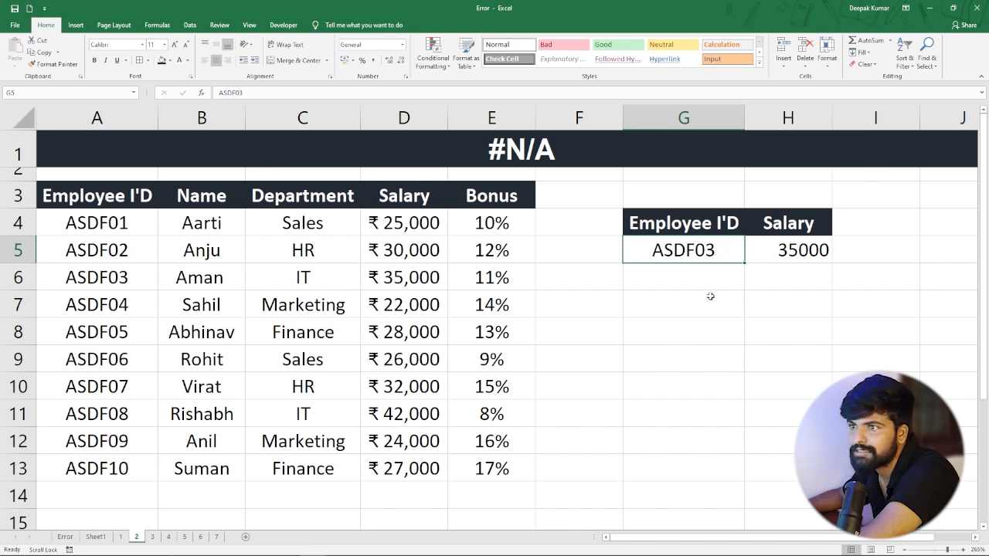
{"action": "left_click", "coordinate": [108, 282]}
{"action": "left_click_drag", "start_coordinate": [127, 279], "coordinate": [433, 283]}
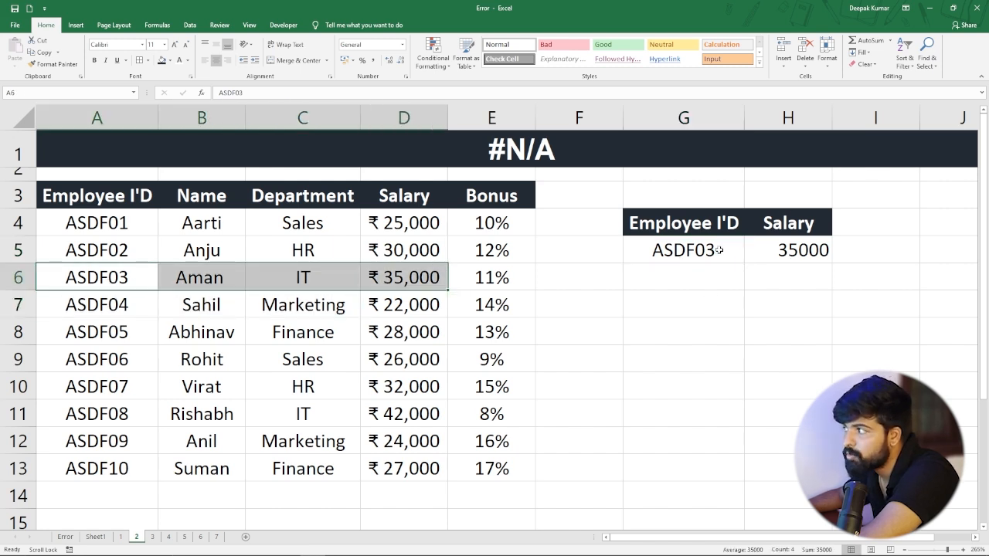
Copy the employee ID from A11 into G5 and compare the salary in H5 with the record in A11:D11.
{"action": "left_click", "coordinate": [112, 415]}
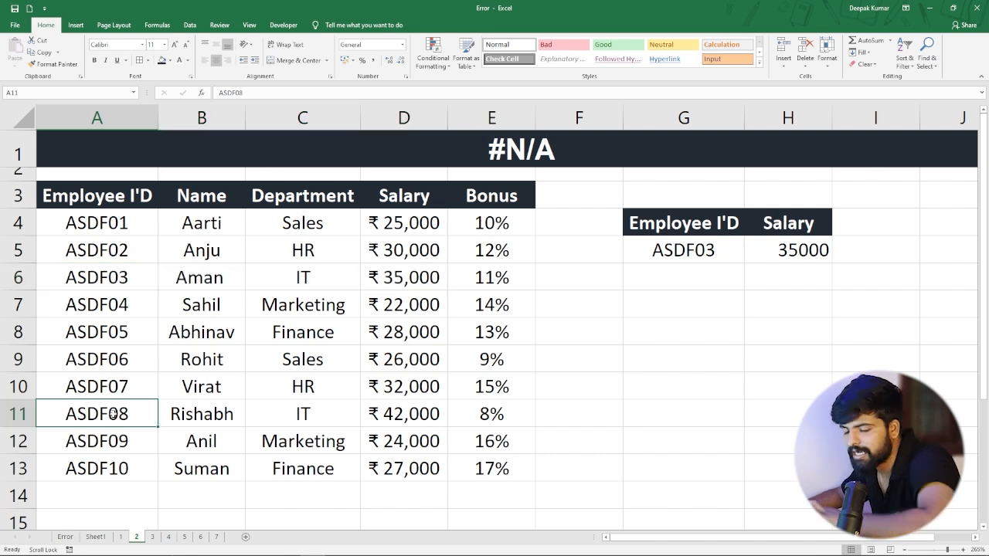
{"action": "key", "text": "ctrl+c"}
{"action": "left_click", "coordinate": [689, 250]}
{"action": "key", "text": "ctrl+v"}
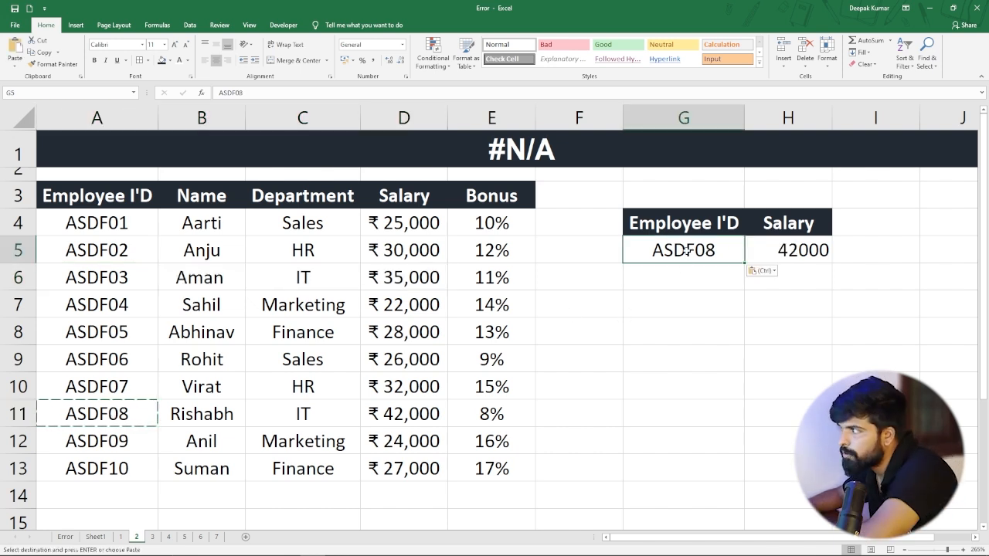
{"action": "left_click", "coordinate": [793, 255]}
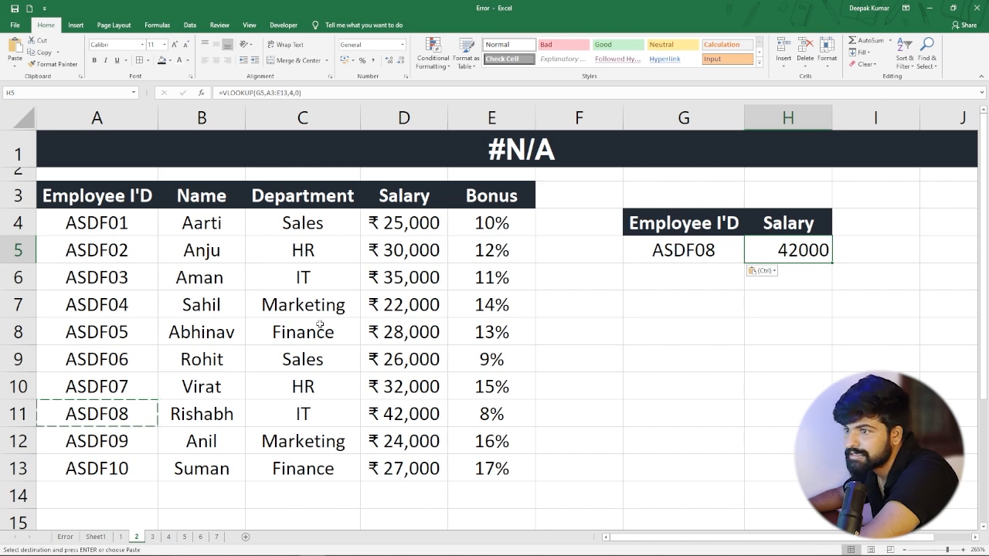
{"action": "left_click_drag", "start_coordinate": [85, 415], "coordinate": [410, 415]}
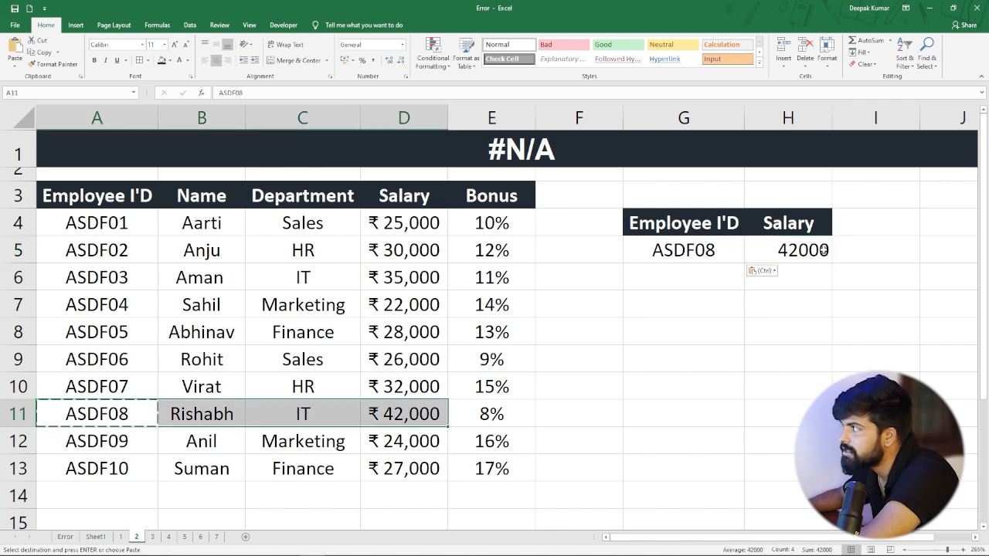
{"action": "left_click", "coordinate": [813, 250]}
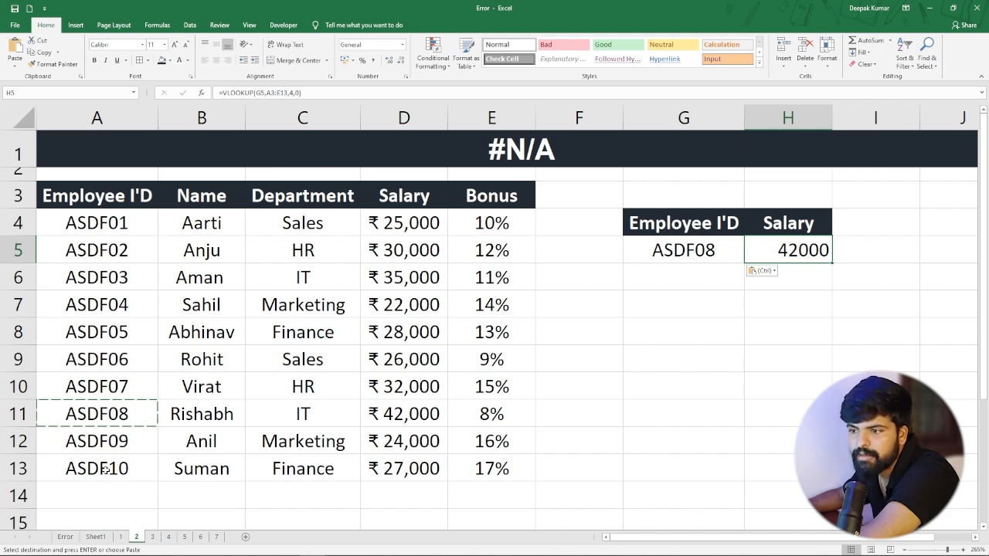
Change the last two digits of the lookup employee ID in G5 to 13, an ID missing from the table.
{"action": "double_click", "coordinate": [722, 252]}
{"action": "key", "text": "BackSpace"}
{"action": "key", "text": "BackSpace"}
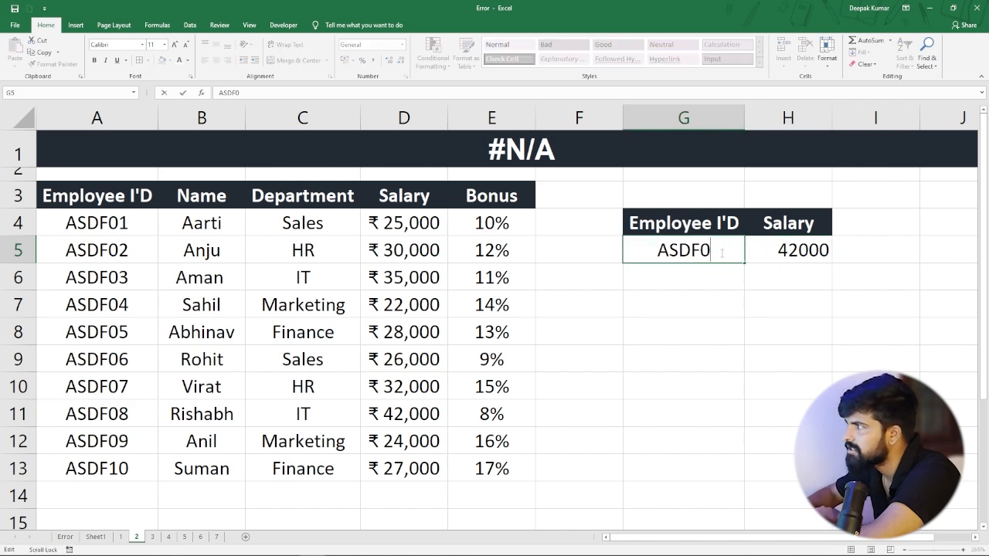
{"action": "type", "text": "13"}
{"action": "key", "text": "Return"}
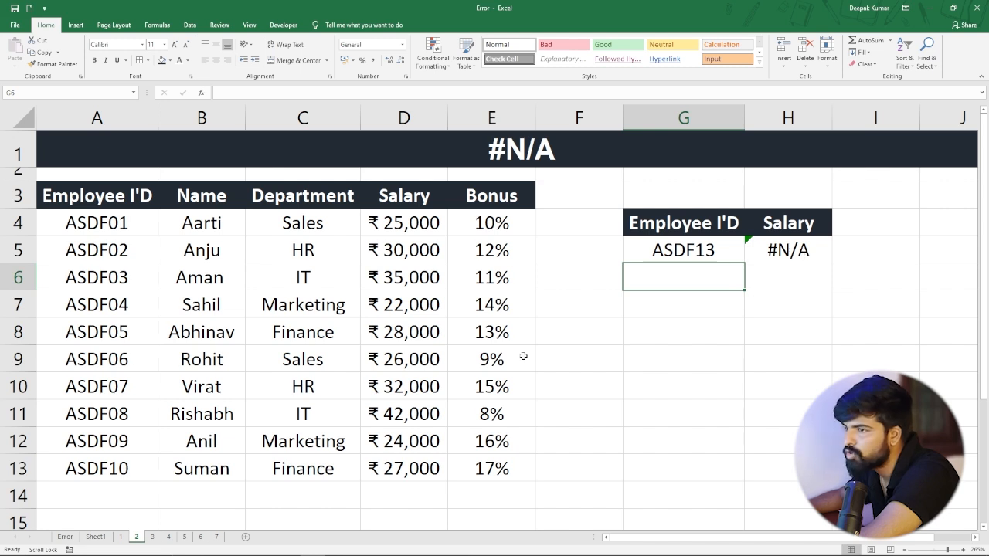
Change the last two digits of the employee ID in A9 to 13 to match the lookup value, and check record A9:D9.
{"action": "double_click", "coordinate": [139, 352]}
{"action": "key", "text": "BackSpace"}
{"action": "key", "text": "BackSpace"}
{"action": "type", "text": "13"}
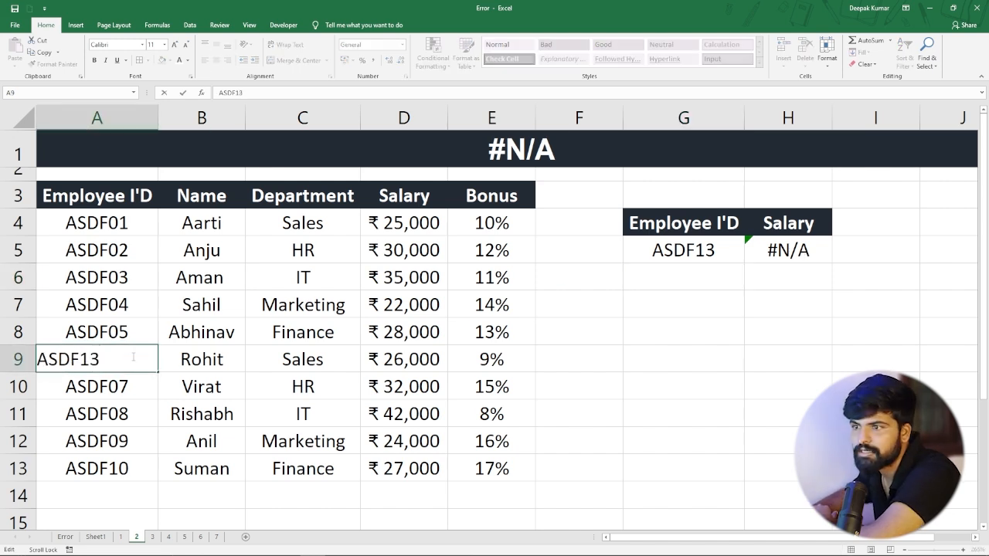
{"action": "key", "text": "Return"}
{"action": "left_click_drag", "start_coordinate": [127, 359], "coordinate": [438, 364]}
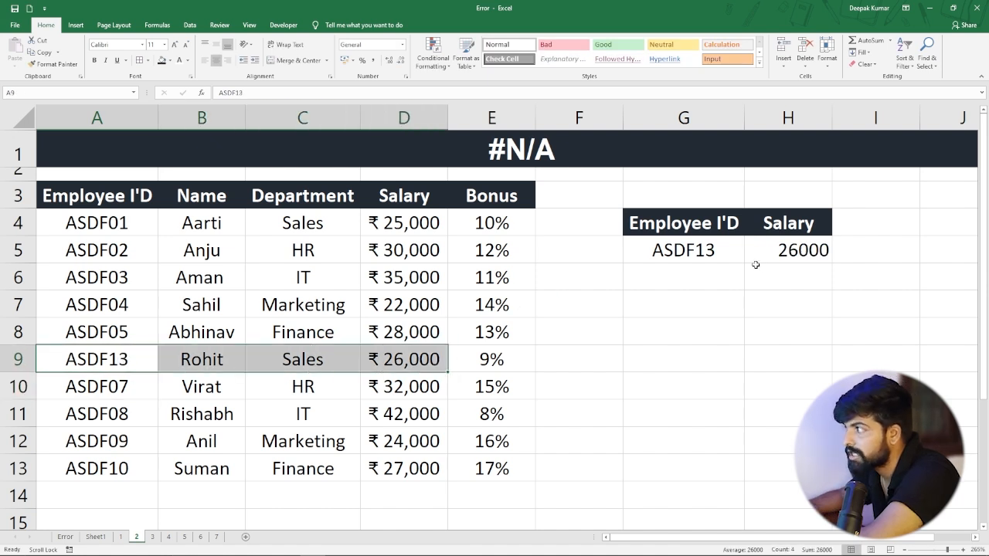
Change the last two digits of the lookup employee ID in G5 to 15, which the table does not contain.
{"action": "left_click", "coordinate": [720, 251]}
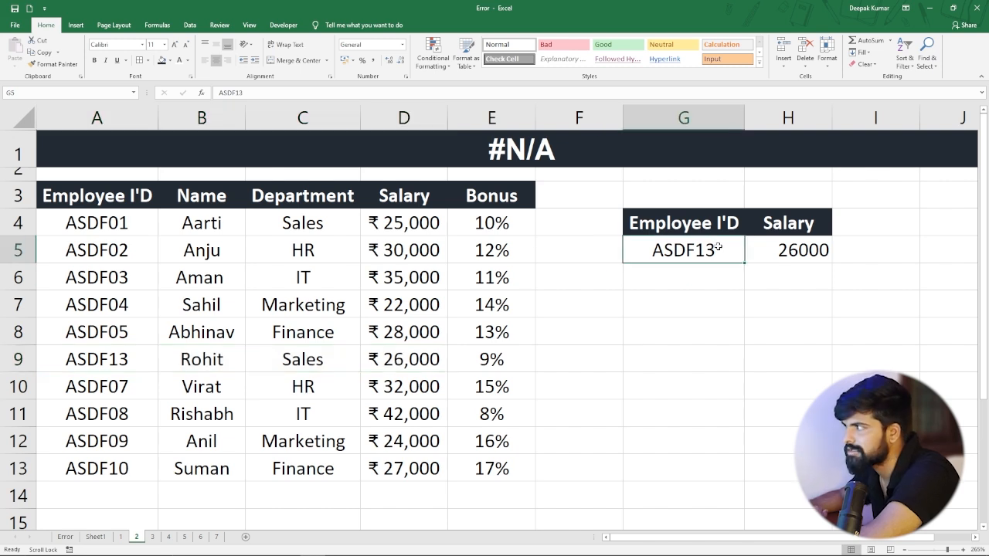
{"action": "double_click", "coordinate": [719, 247]}
{"action": "key", "text": "BackSpace"}
{"action": "key", "text": "BackSpace"}
{"action": "type", "text": "15"}
{"action": "key", "text": "Return"}
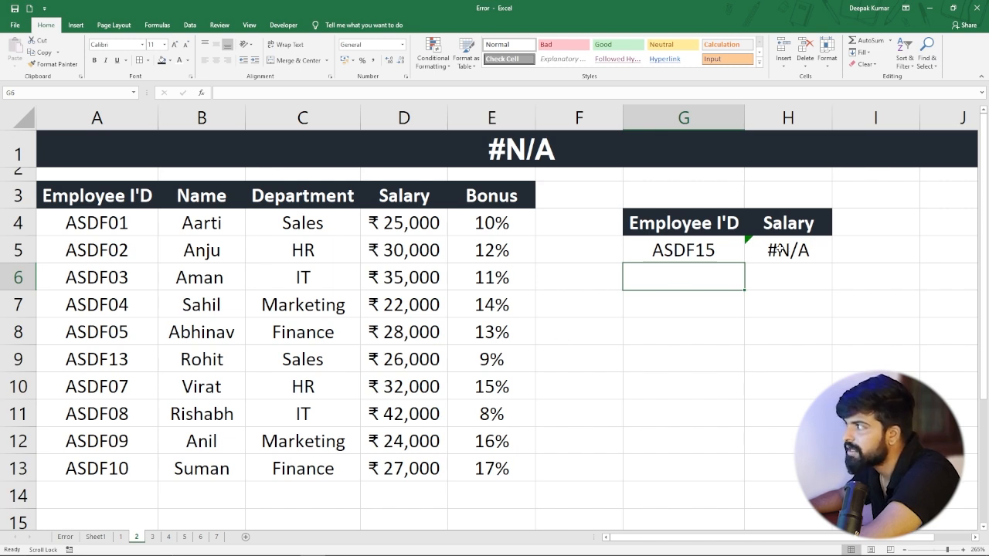
Change the H5 formula to =IFERROR(VLOOKUP(G5,A3:E13,4,0),"missing data ") and widen column H to fit the text.
{"action": "double_click", "coordinate": [781, 249]}
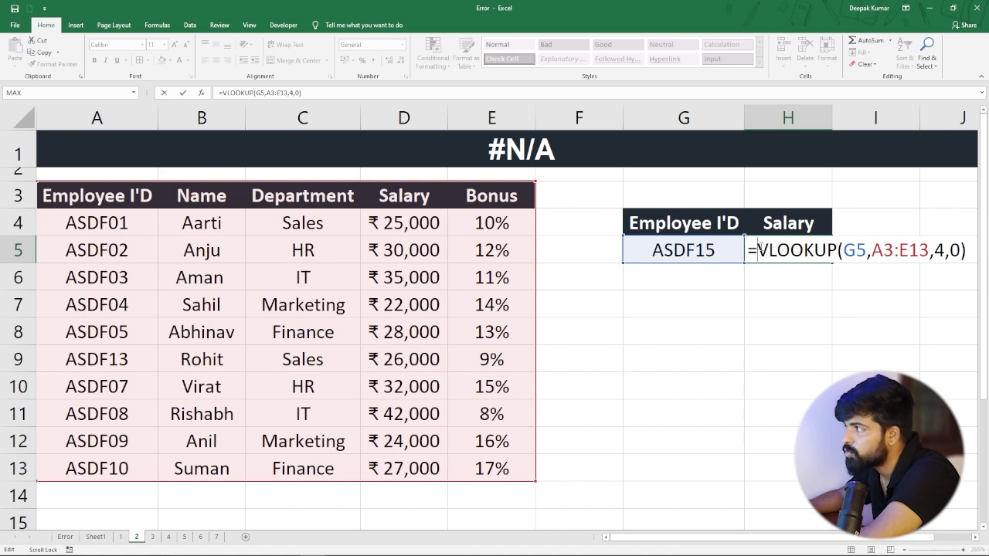
{"action": "left_click_drag", "start_coordinate": [678, 543], "coordinate": [722, 544]}
{"action": "left_click", "coordinate": [641, 254]}
{"action": "type", "text": "iferr"}
{"action": "key", "text": "Tab"}
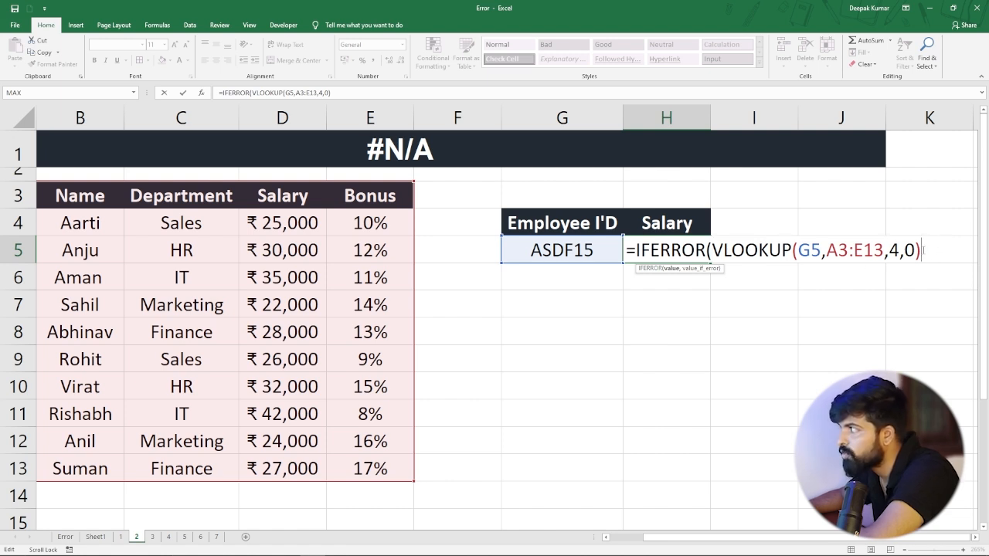
{"action": "type", "text": ","}
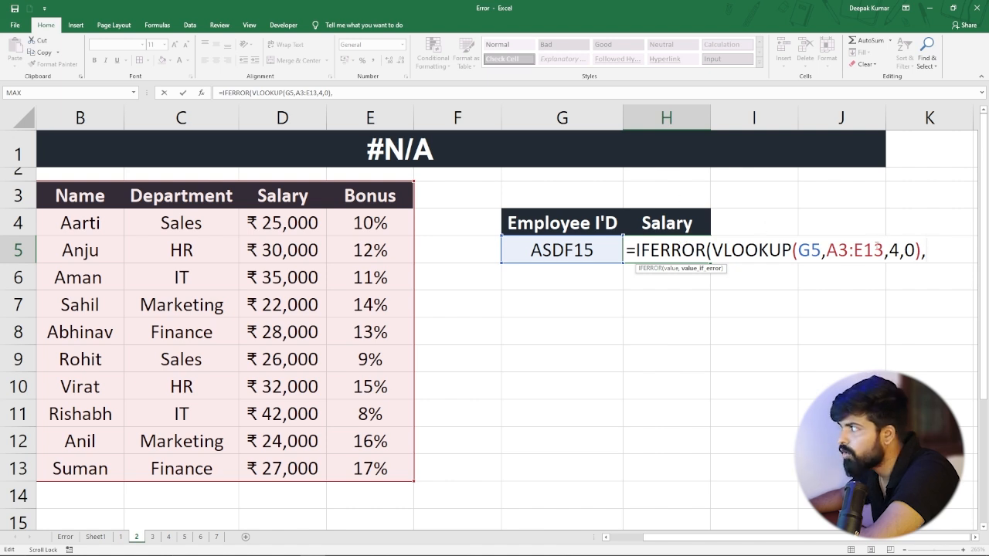
{"action": "type", "text": "\"mi"}
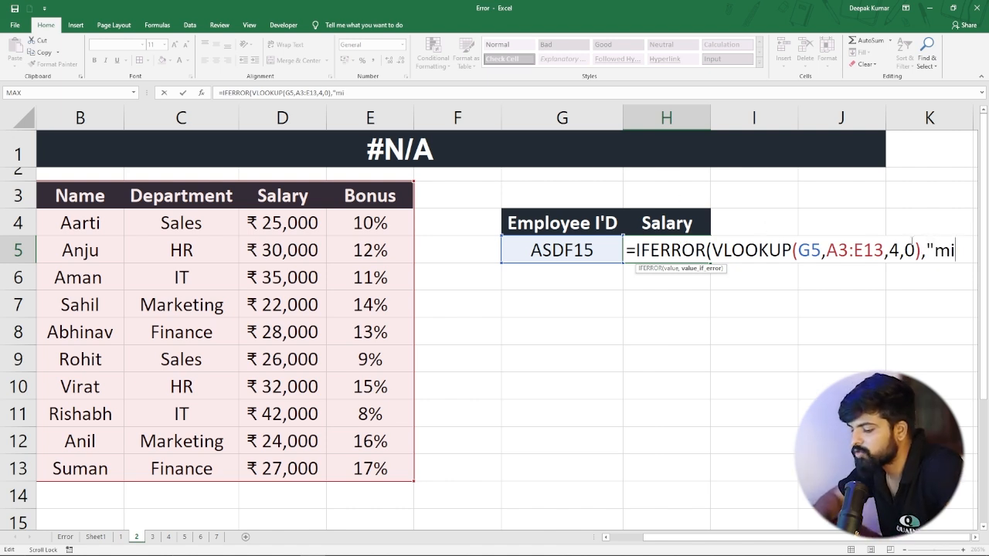
{"action": "type", "text": "ssing data"}
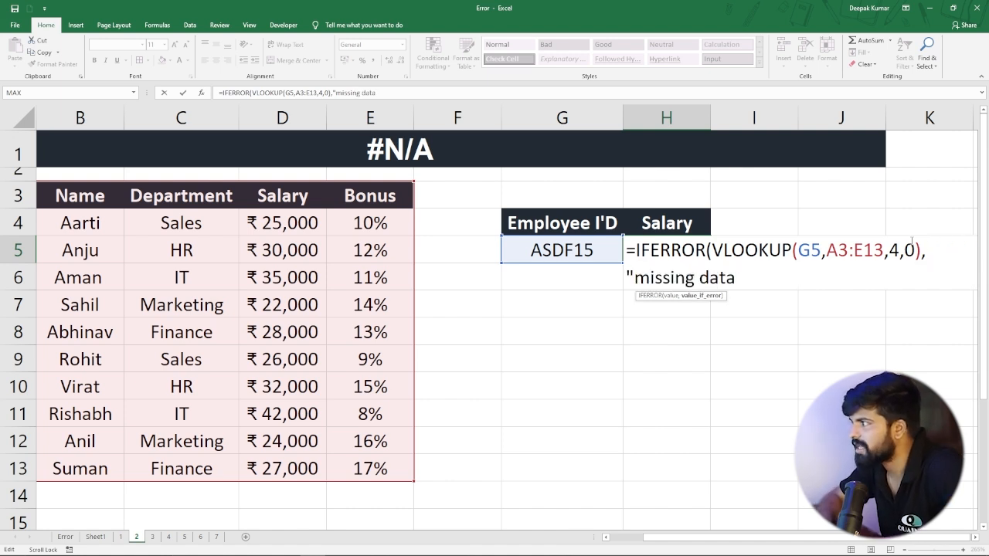
{"action": "type", "text": " \""}
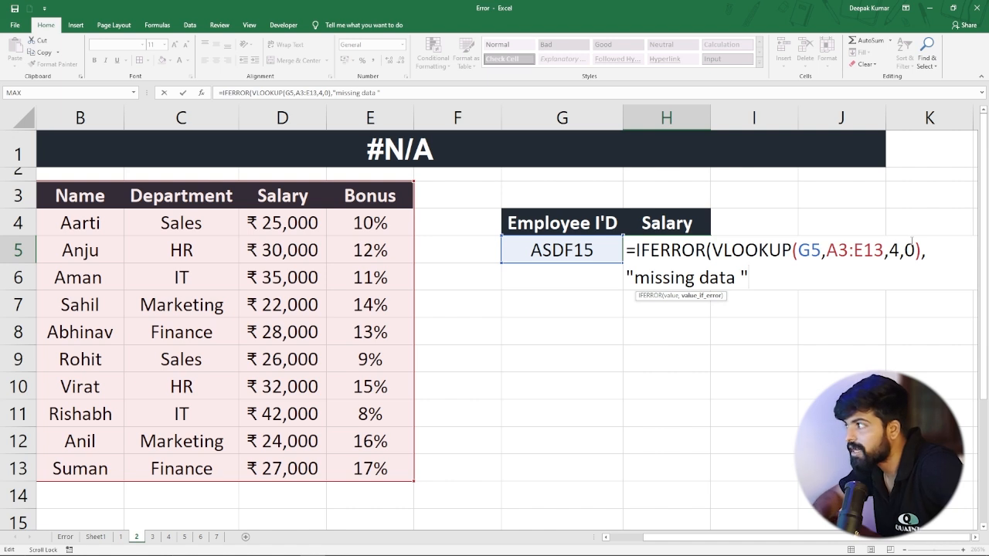
{"action": "type", "text": ")"}
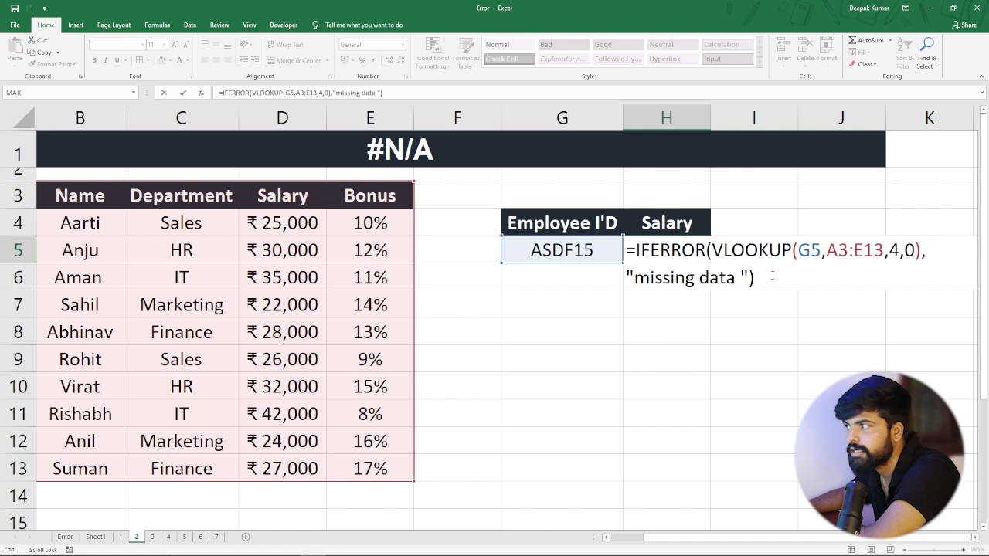
{"action": "key", "text": "Return"}
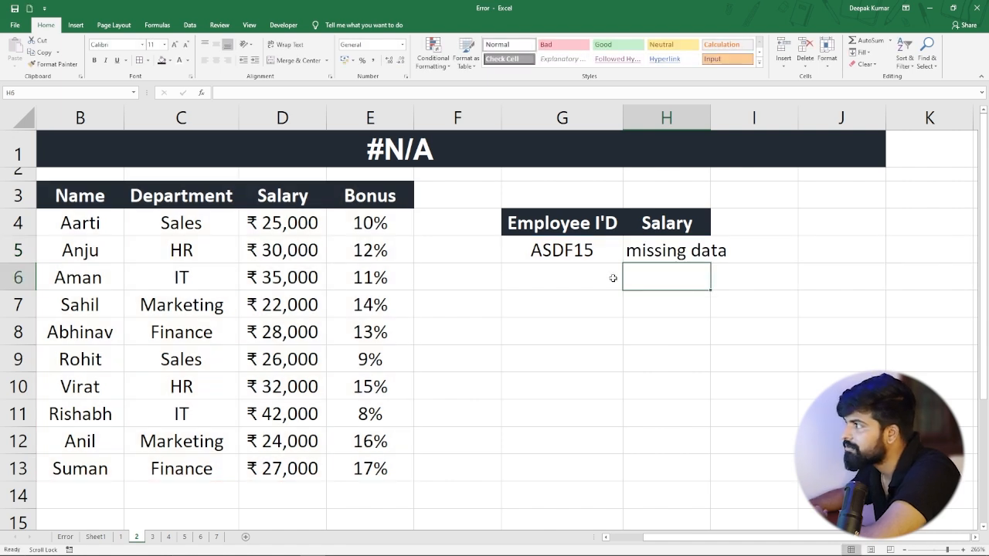
{"action": "left_click", "coordinate": [659, 255]}
{"action": "left_click_drag", "start_coordinate": [710, 119], "coordinate": [751, 128]}
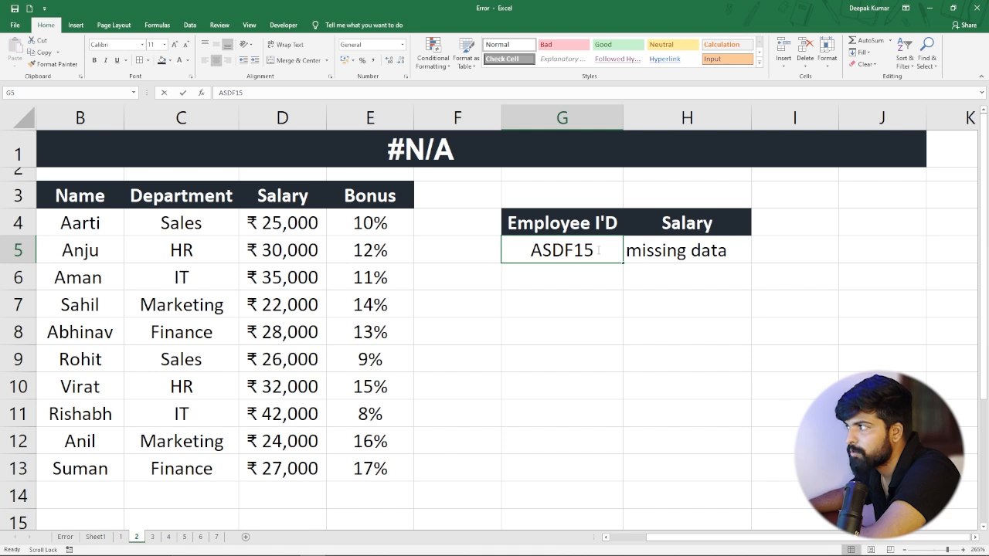
Test the error fallback by changing the last two digits of the lookup employee ID in G5 to 25.
{"action": "double_click", "coordinate": [599, 250]}
{"action": "key", "text": "BackSpace"}
{"action": "key", "text": "BackSpace"}
{"action": "type", "text": "25"}
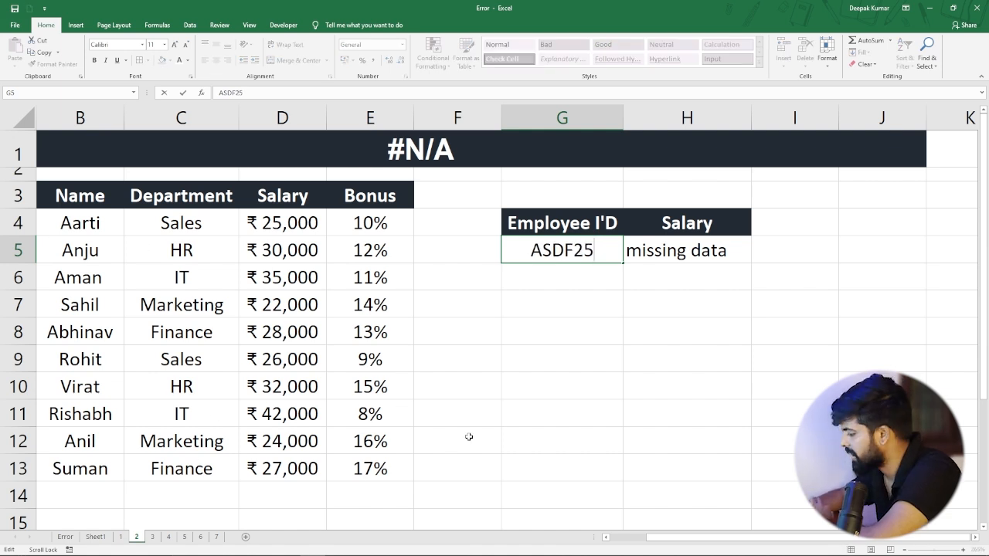
{"action": "key", "text": "Return"}
{"action": "left_click_drag", "start_coordinate": [657, 537], "coordinate": [619, 538]}
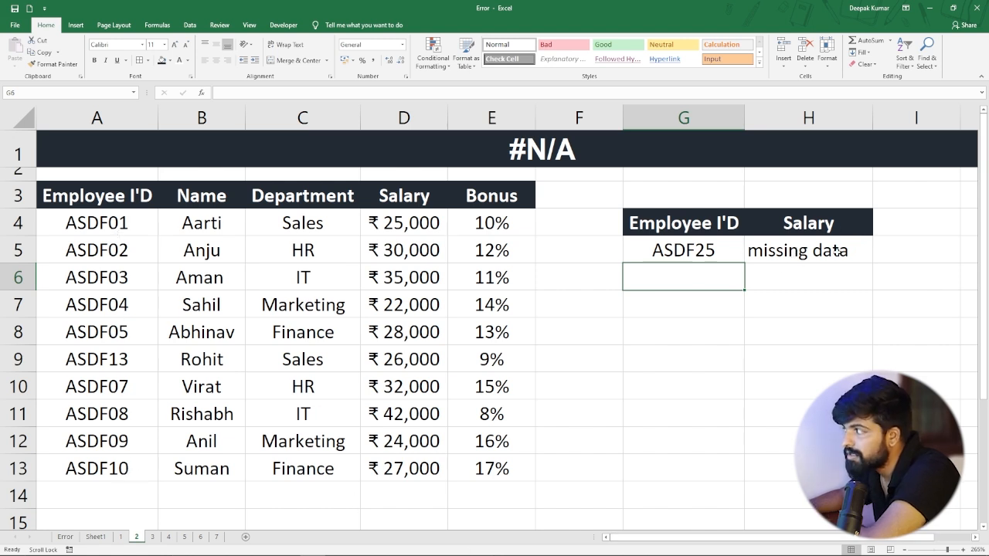
Remove the fallback text in H5 so the formula reads =IFERROR(VLOOKUP(G5,A3:E13,4,0)," ").
{"action": "left_click", "coordinate": [802, 254]}
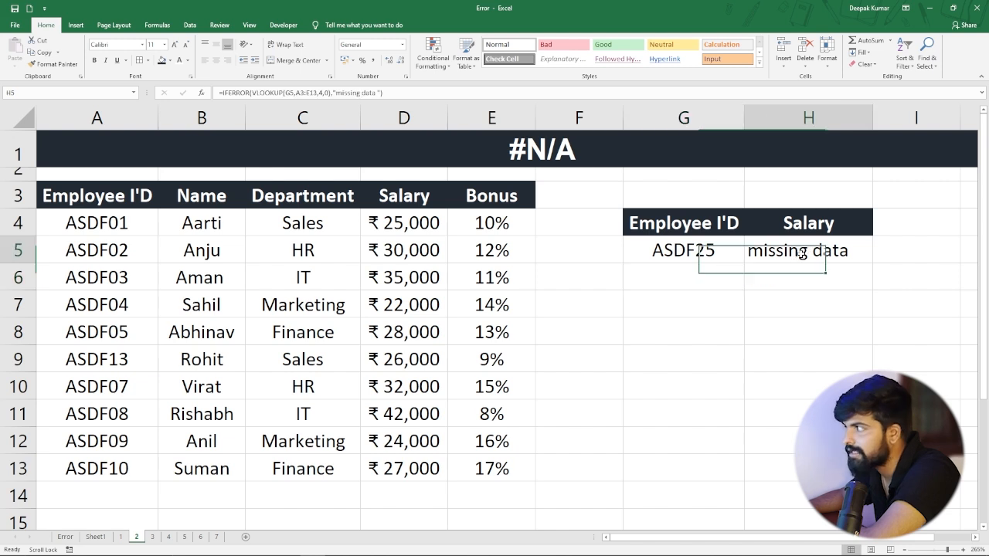
{"action": "double_click", "coordinate": [802, 255]}
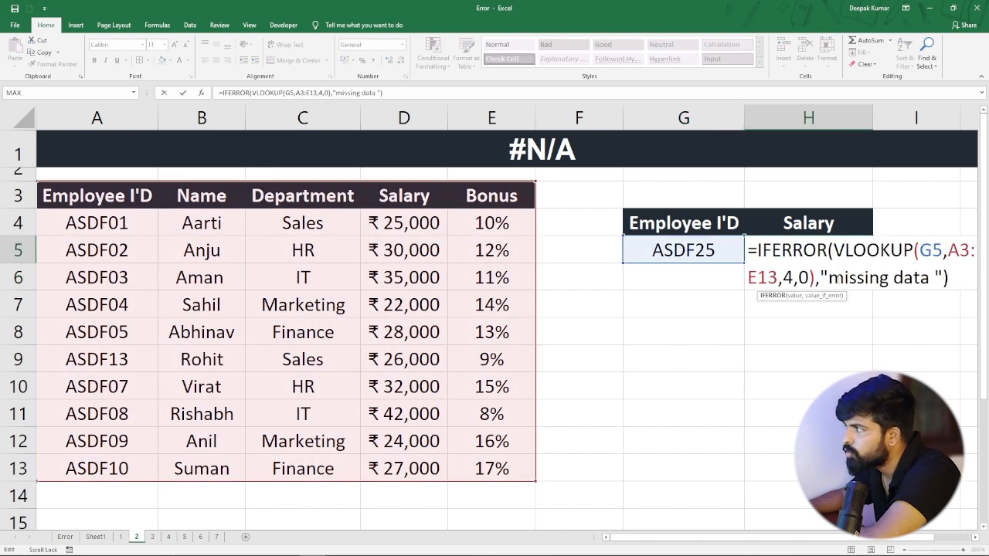
{"action": "left_click_drag", "start_coordinate": [831, 280], "coordinate": [936, 285]}
{"action": "key", "text": "BackSpace"}
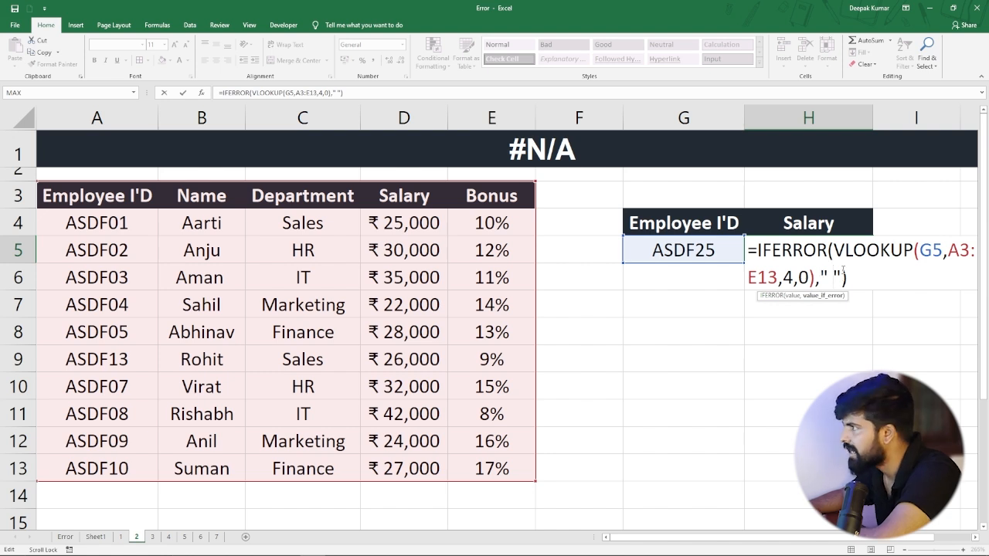
{"action": "key", "text": "Return"}
{"action": "left_click", "coordinate": [820, 253]}
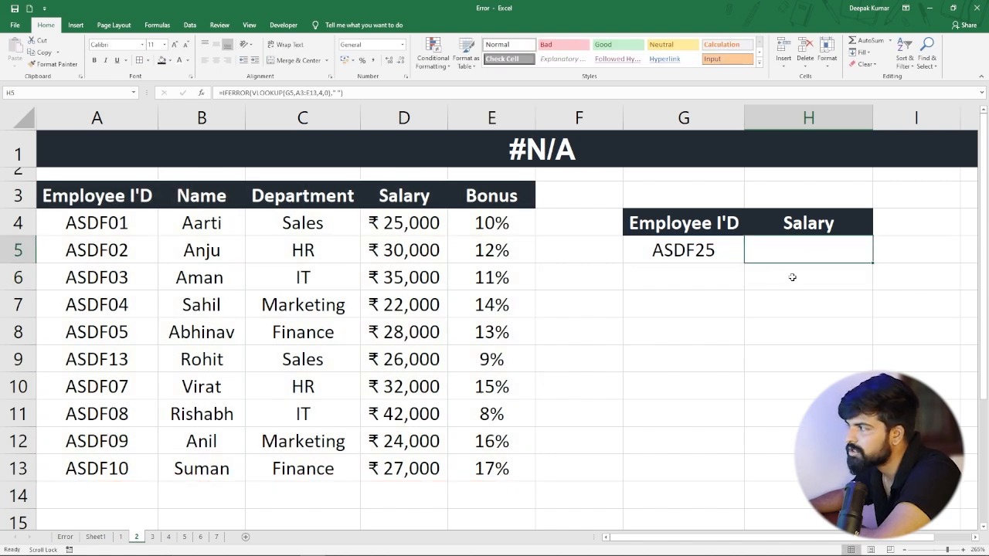
Test the blank fallback by changing the last two digits of the lookup employee ID in G5 to 20.
{"action": "double_click", "coordinate": [719, 249]}
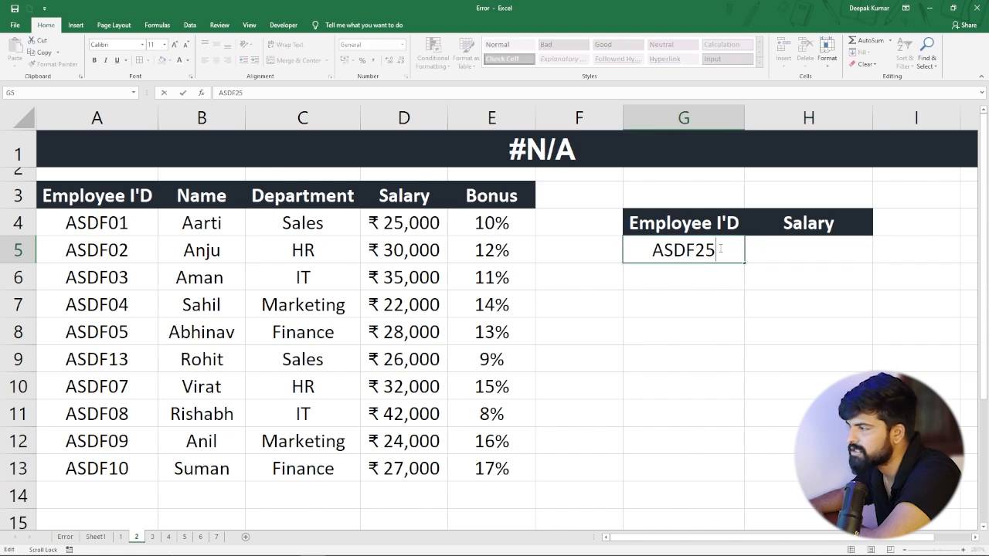
{"action": "key", "text": "BackSpace"}
{"action": "key", "text": "BackSpace"}
{"action": "type", "text": "20"}
{"action": "key", "text": "Return"}
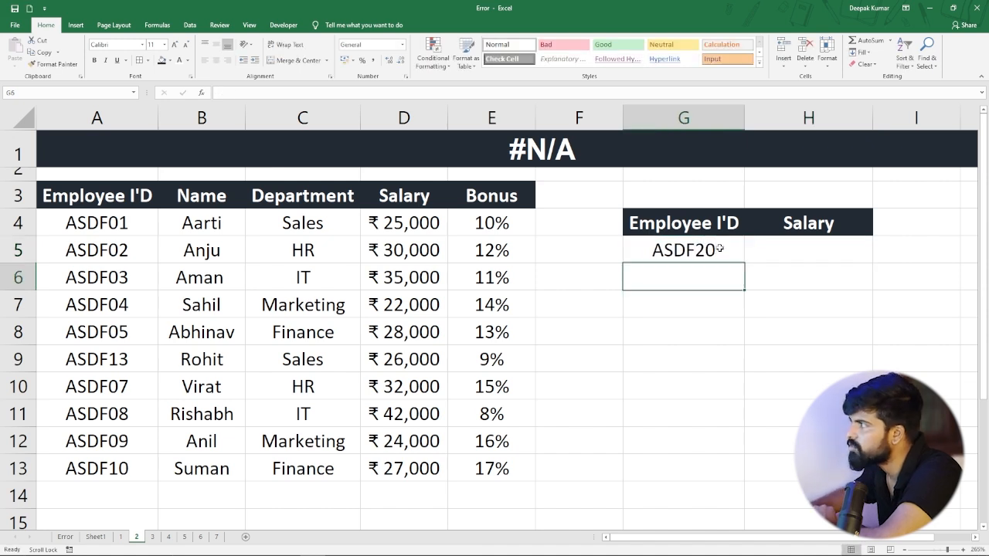
Change the last two digits of the lookup employee ID in G5 to 09 and compare the salary with record A12:D12.
{"action": "double_click", "coordinate": [717, 250]}
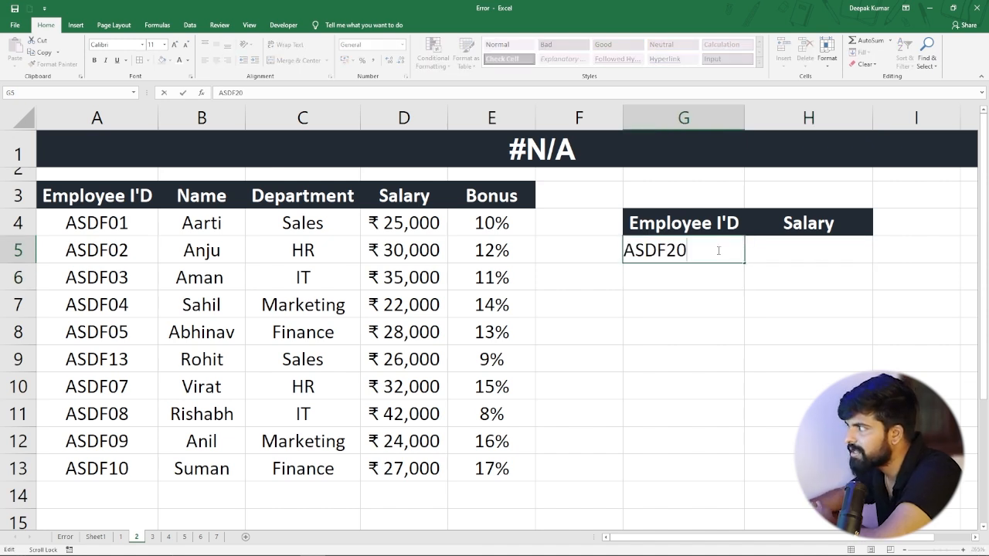
{"action": "key", "text": "BackSpace"}
{"action": "key", "text": "BackSpace"}
{"action": "type", "text": "09"}
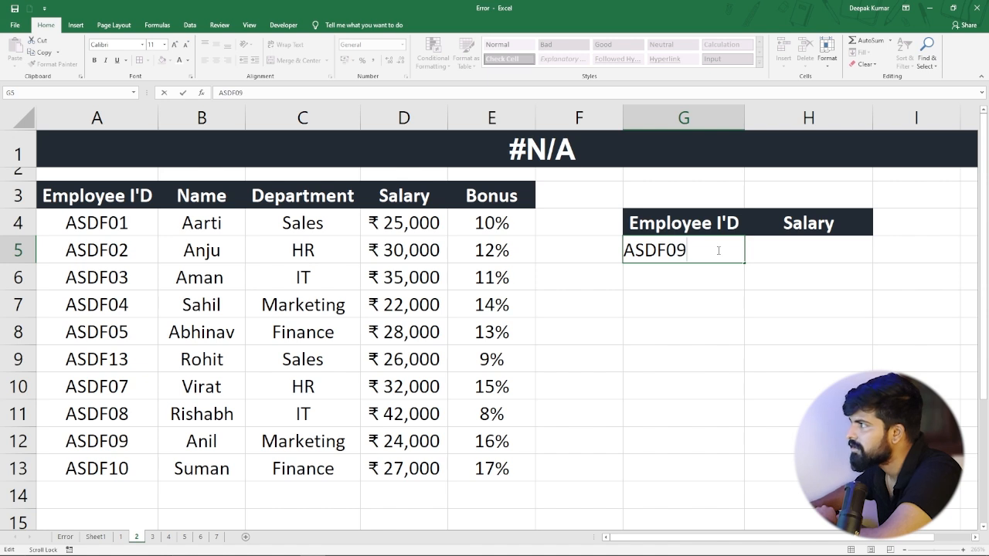
{"action": "key", "text": "Return"}
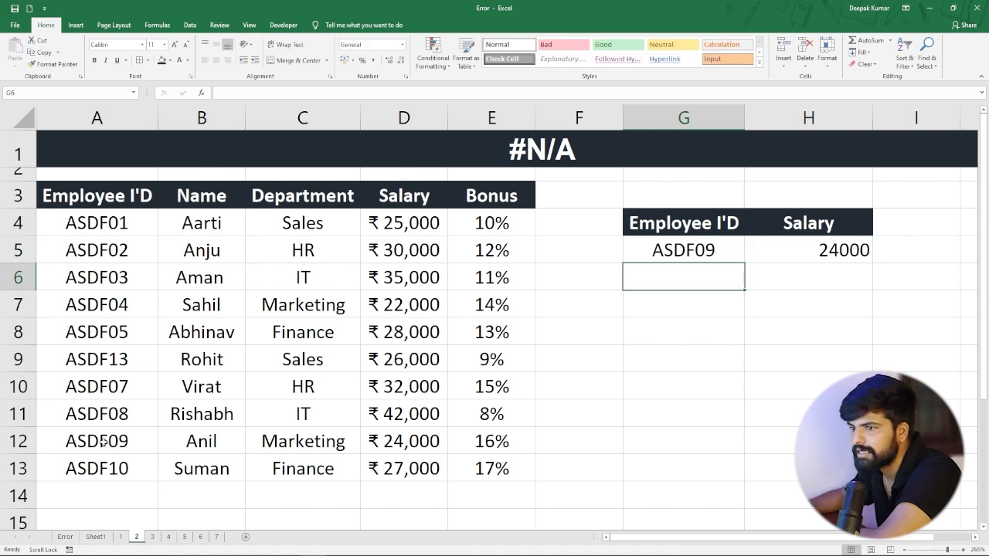
{"action": "left_click_drag", "start_coordinate": [103, 441], "coordinate": [421, 442]}
{"action": "left_click", "coordinate": [568, 425]}
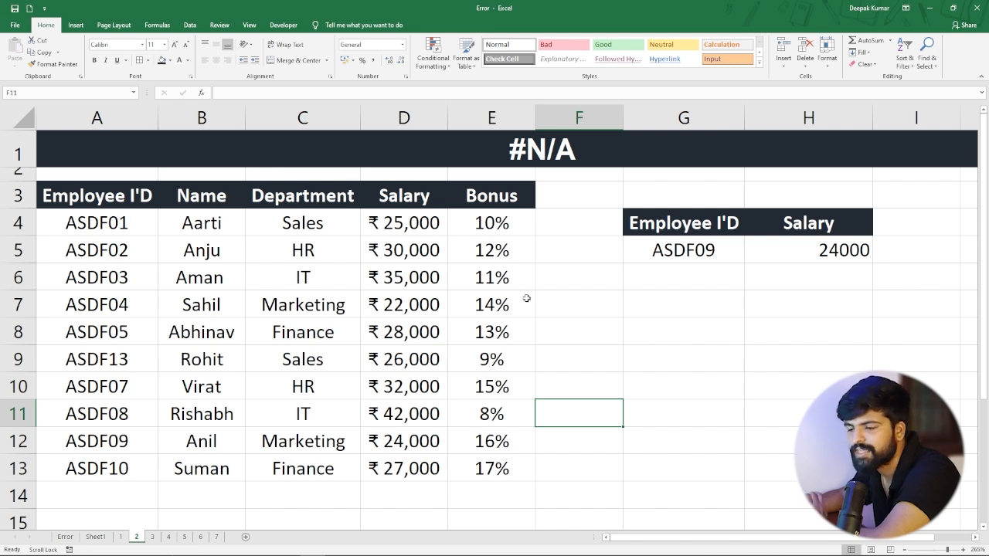
Switch to sheet 3 with the #NAME? error example.
{"action": "left_click", "coordinate": [152, 537]}
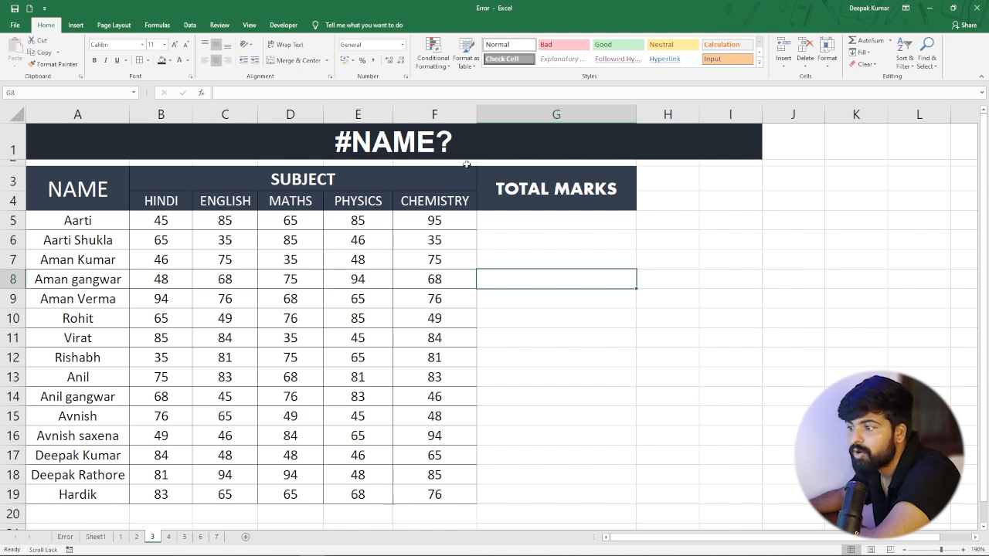
Review the subject marks in B5:F16 that feed the Total Marks column.
{"action": "left_click", "coordinate": [539, 223]}
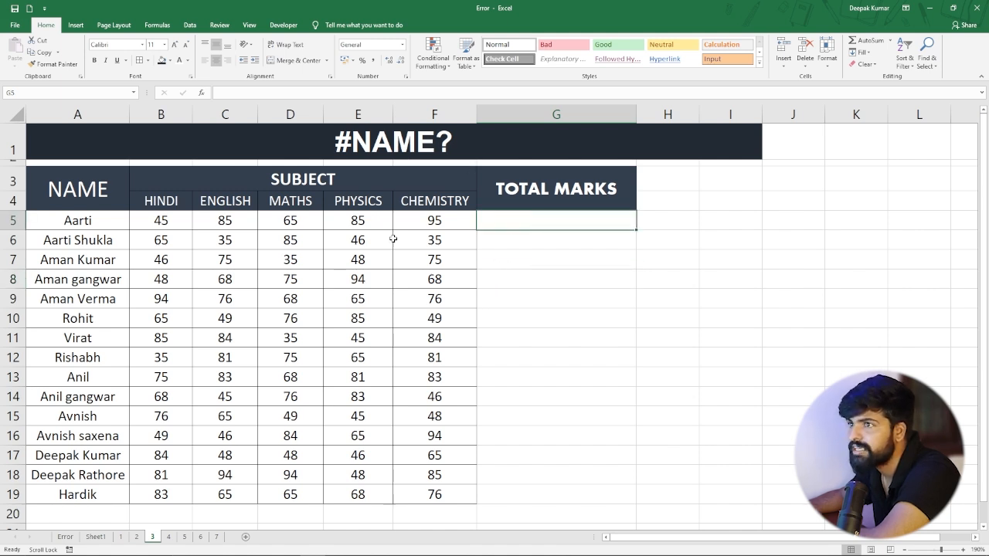
{"action": "left_click_drag", "start_coordinate": [154, 219], "coordinate": [482, 454]}
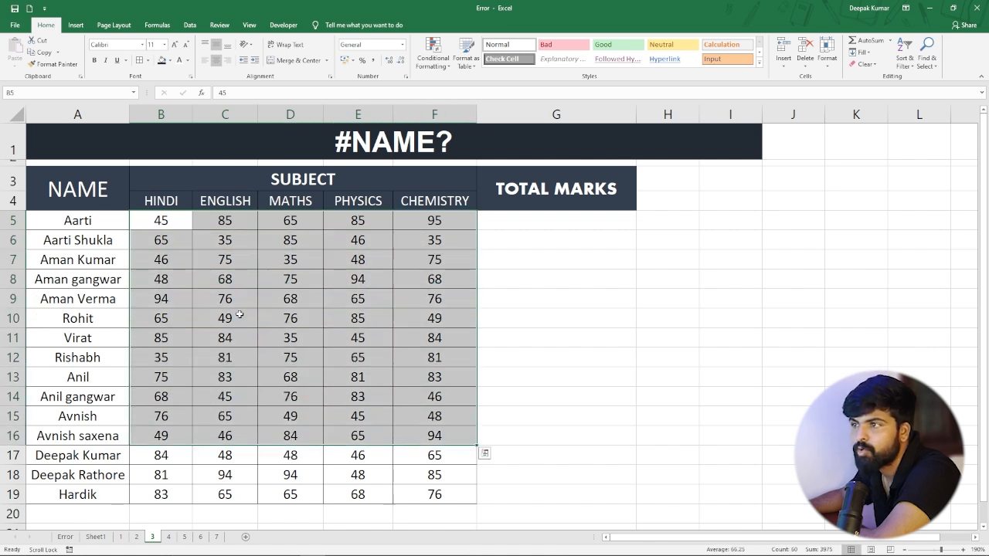
{"action": "left_click", "coordinate": [240, 314]}
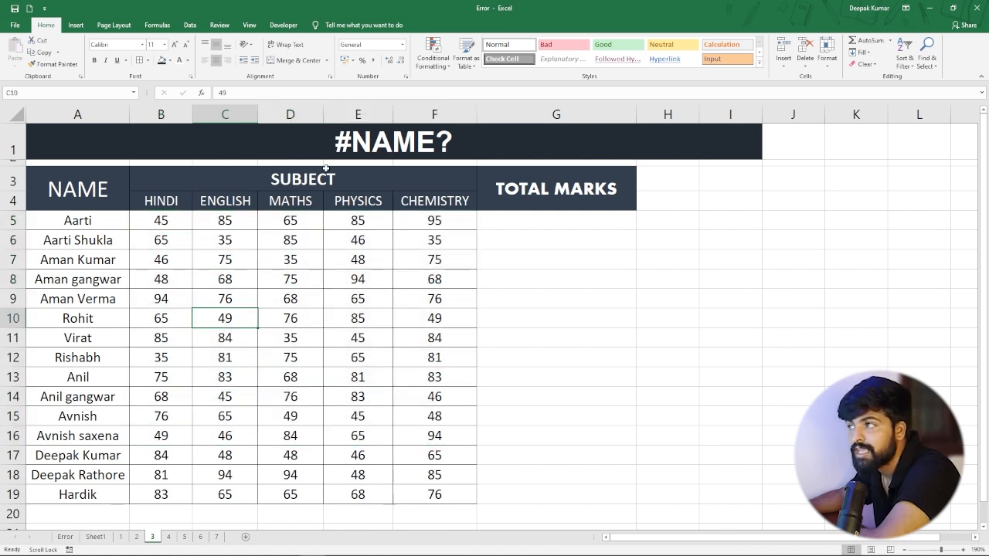
Try the misspelled function =som in G5 under Total Marks, and clear the cell.
{"action": "left_click", "coordinate": [525, 221]}
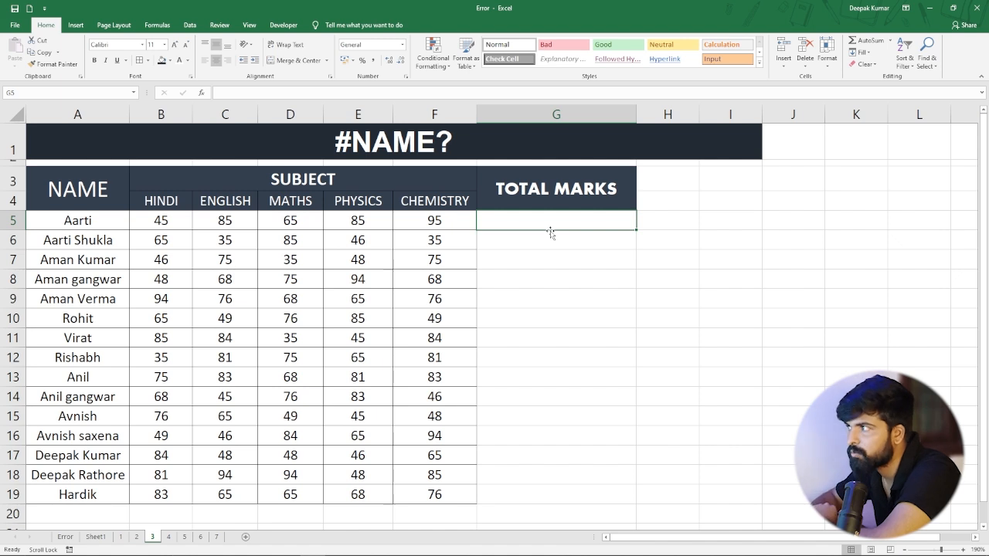
{"action": "type", "text": "=s"}
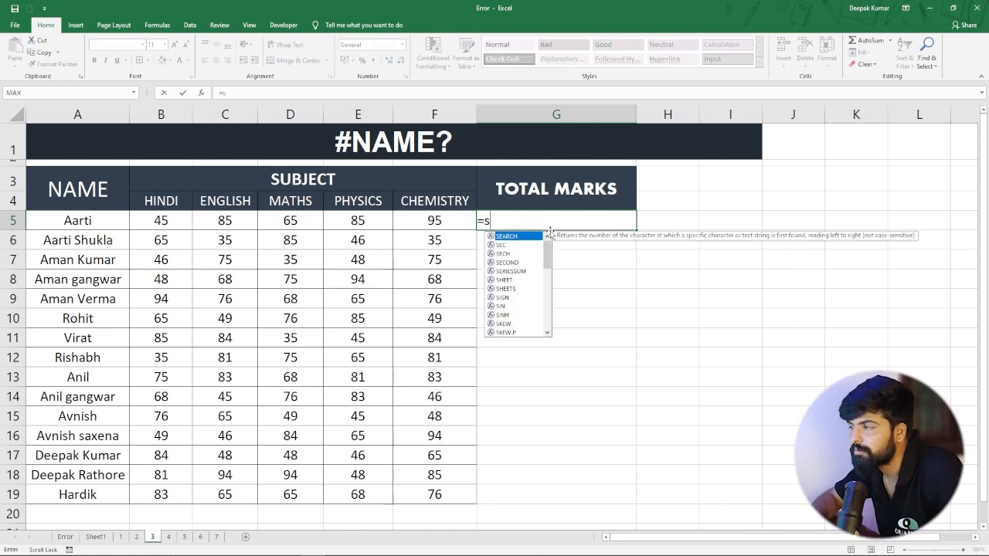
{"action": "type", "text": "om"}
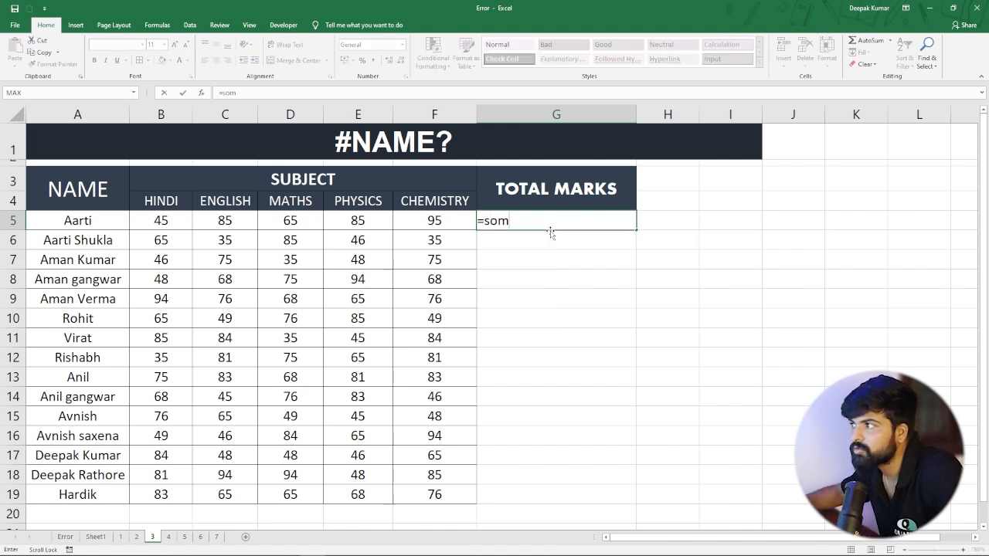
{"action": "key", "text": "Tab"}
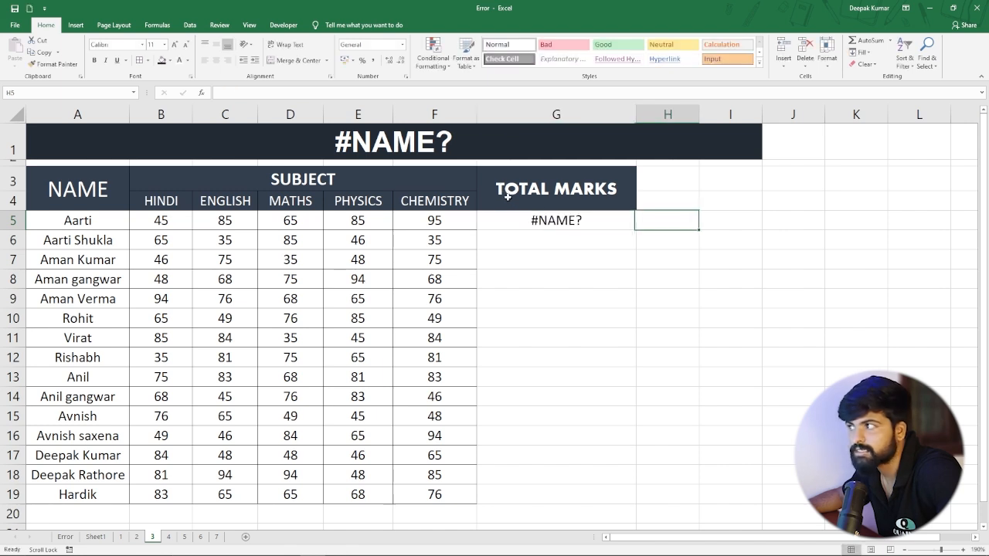
{"action": "left_click", "coordinate": [547, 221]}
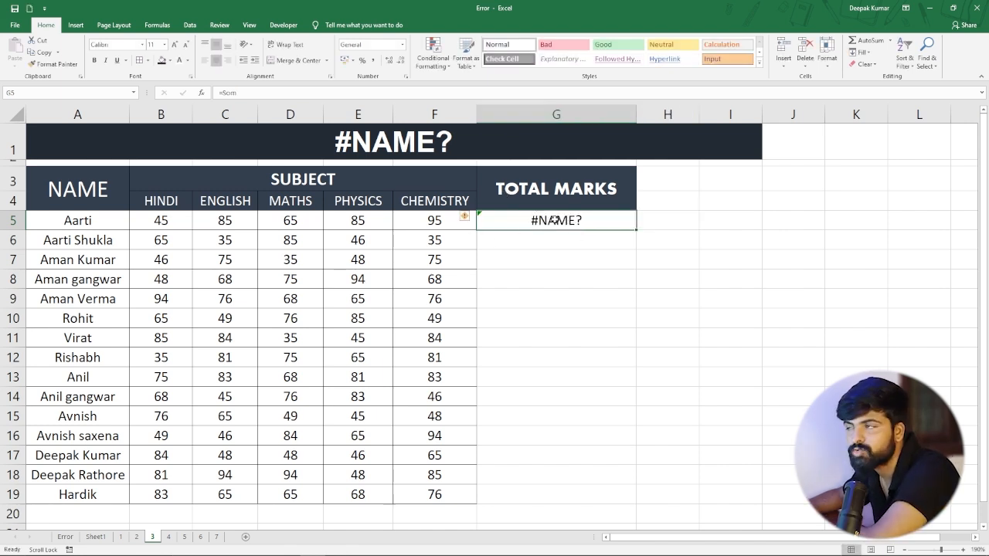
{"action": "key", "text": "Delete"}
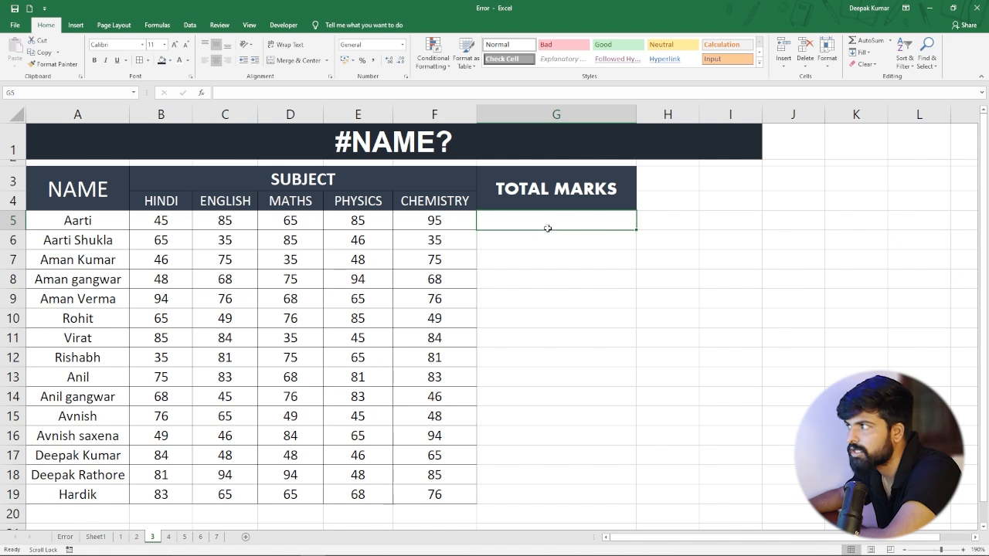
Enter the total formula in G5 with a deliberately misspelled function name, =summ(B5:F5), and inspect the cell.
{"action": "type", "text": "=summ"}
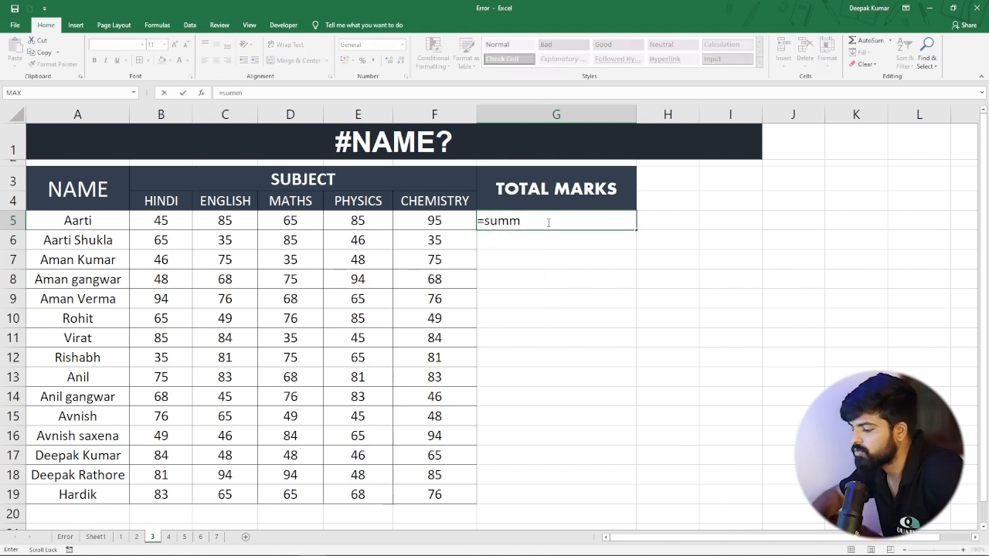
{"action": "type", "text": "("}
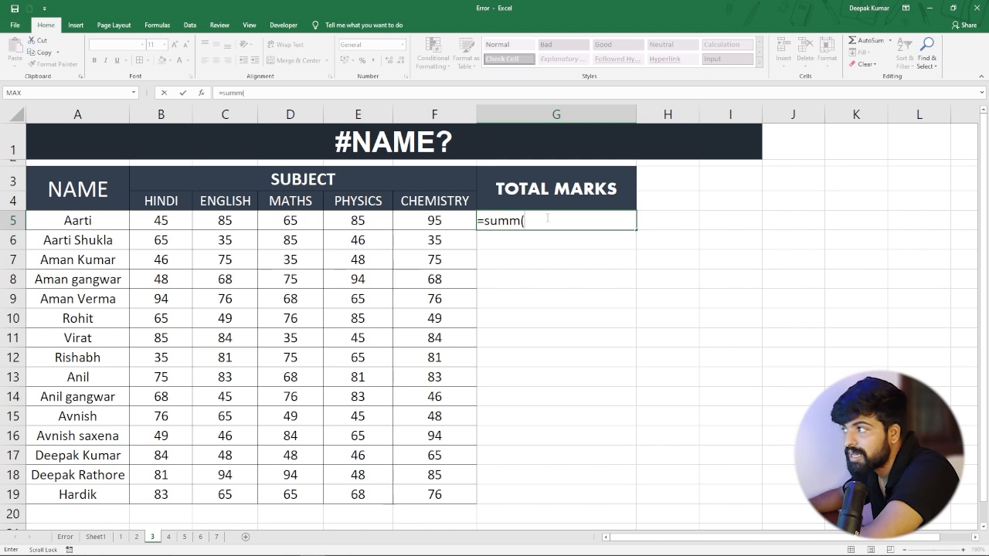
{"action": "left_click_drag", "start_coordinate": [170, 223], "coordinate": [431, 224]}
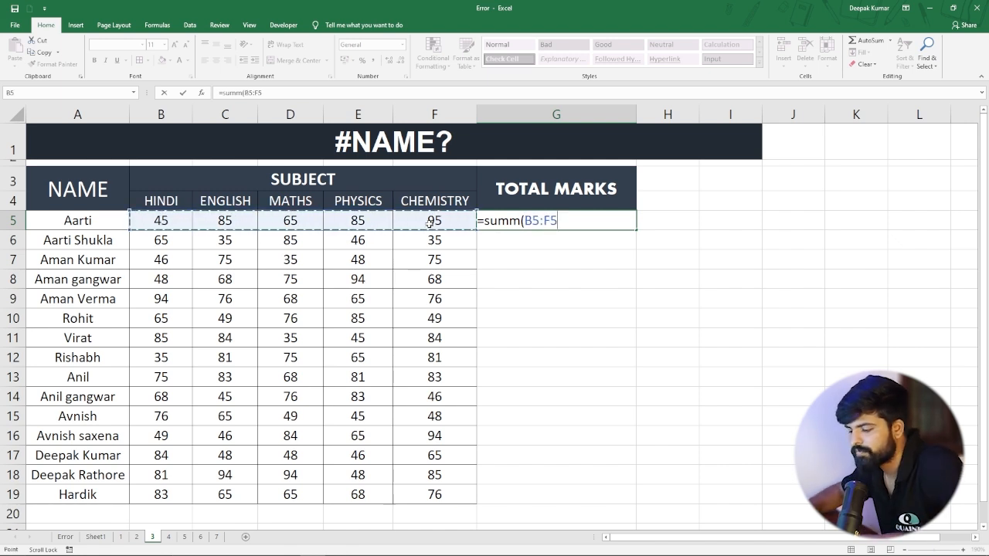
{"action": "type", "text": ")"}
{"action": "key", "text": "Return"}
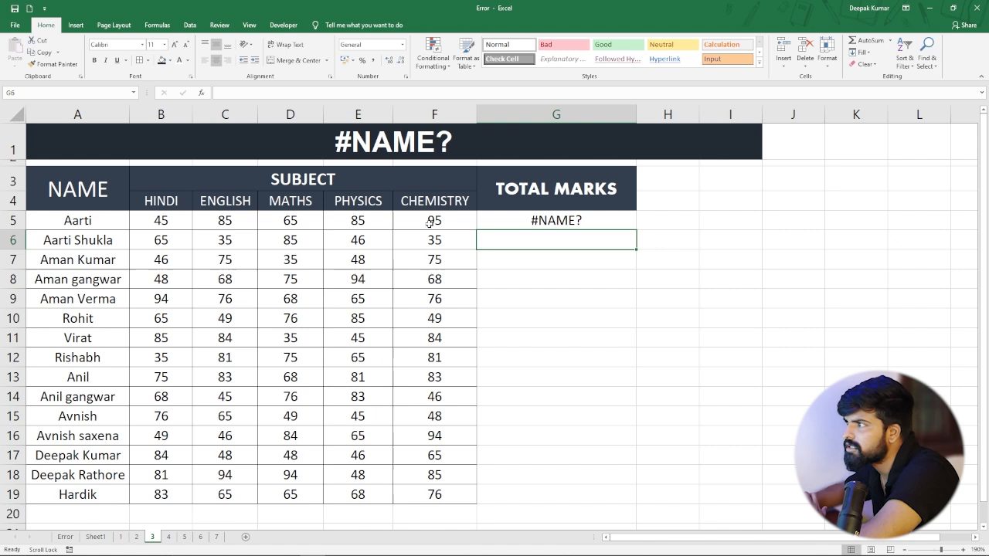
{"action": "left_click", "coordinate": [523, 223]}
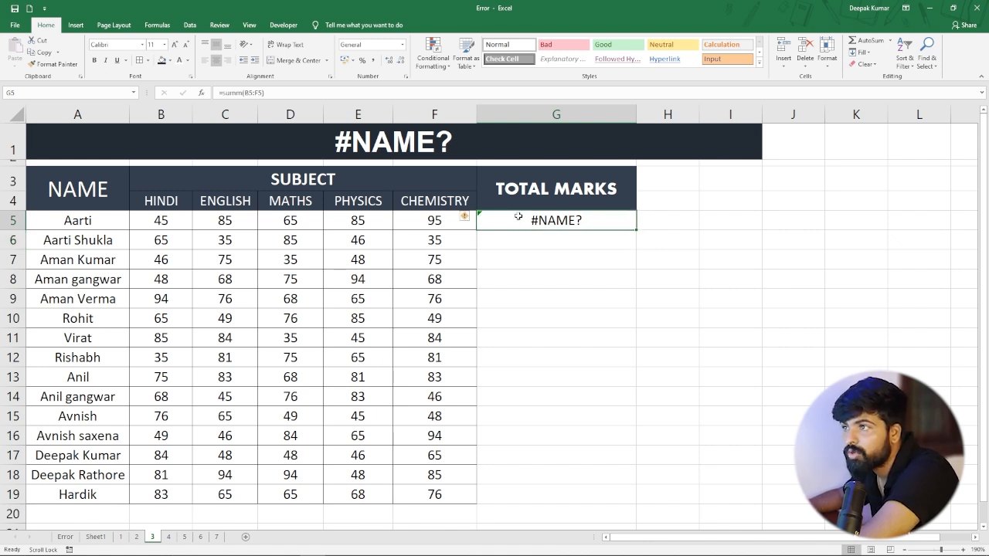
Correct the function name in G5 so the formula reads =SUM(B5:F5), and compare the total with the marks in B5:F5.
{"action": "double_click", "coordinate": [520, 219]}
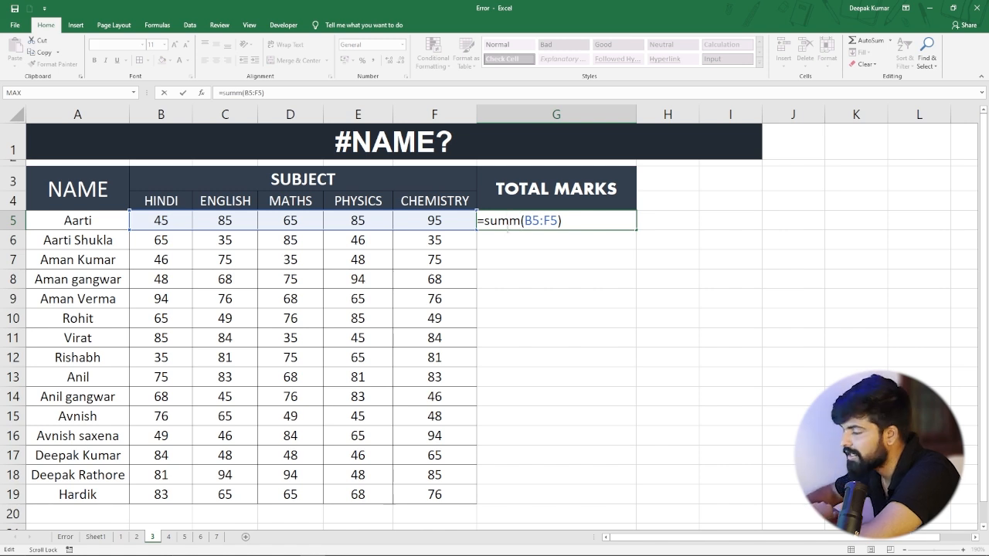
{"action": "key", "text": "BackSpace"}
{"action": "key", "text": "Return"}
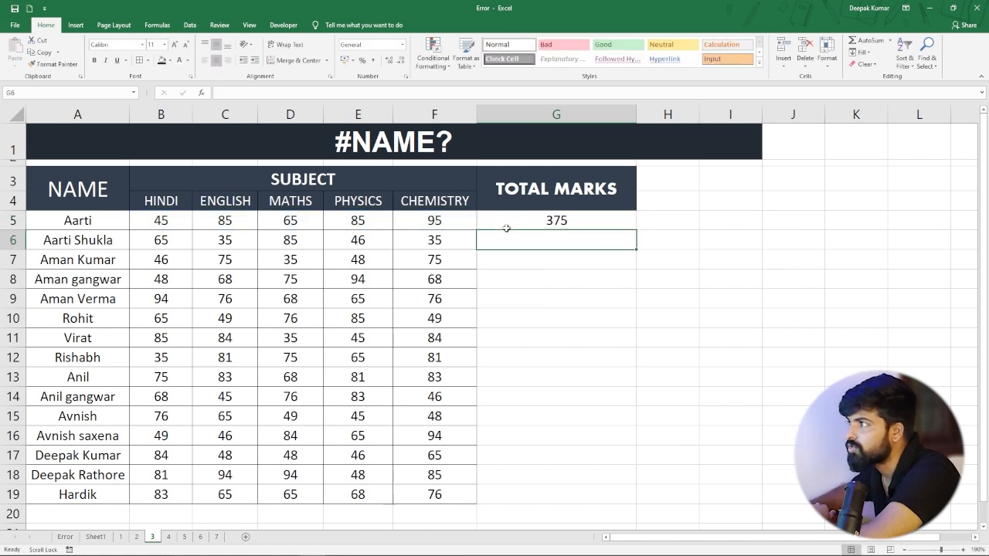
{"action": "left_click", "coordinate": [505, 224]}
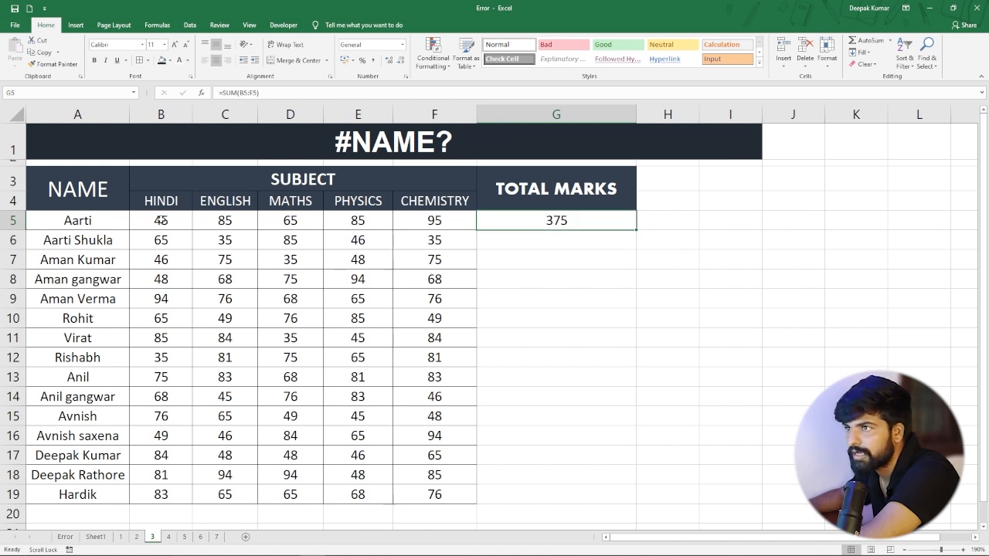
{"action": "left_click_drag", "start_coordinate": [161, 220], "coordinate": [467, 220]}
{"action": "left_click", "coordinate": [575, 220]}
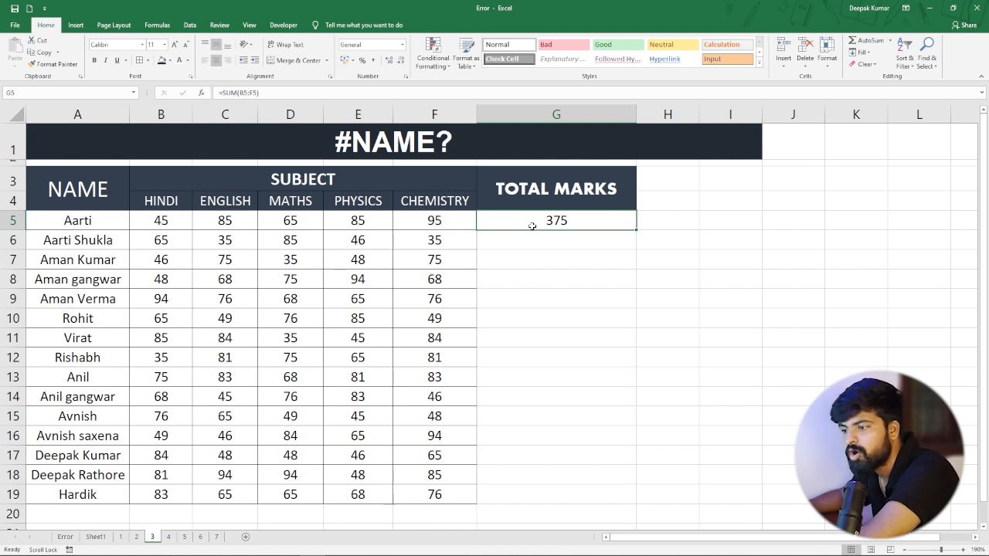
Switch to sheet 4 with the #NULL! example and review the March, Apr, May and June sales columns.
{"action": "left_click", "coordinate": [166, 537]}
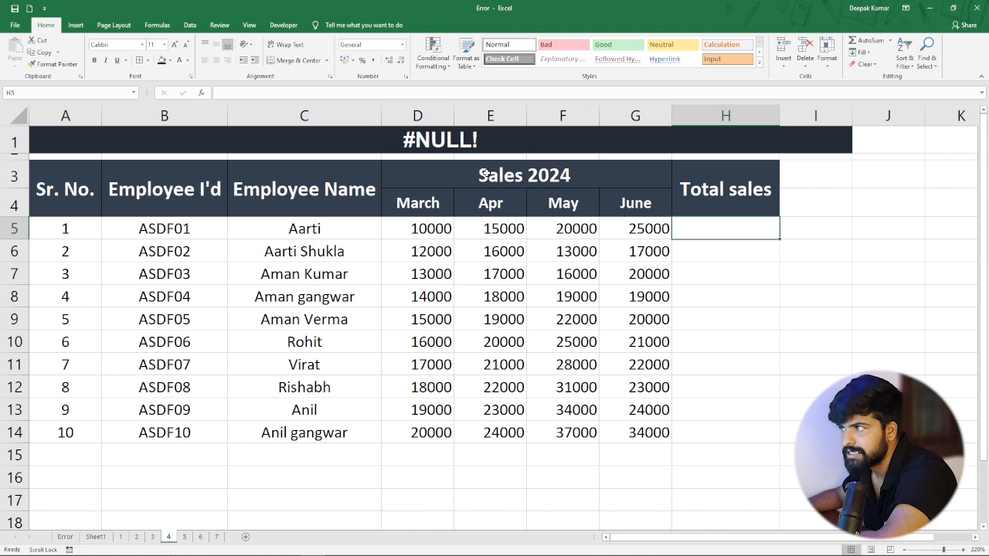
{"action": "left_click_drag", "start_coordinate": [412, 205], "coordinate": [634, 204]}
{"action": "left_click", "coordinate": [417, 203]}
{"action": "left_click_drag", "start_coordinate": [420, 223], "coordinate": [422, 406]}
{"action": "left_click", "coordinate": [305, 231]}
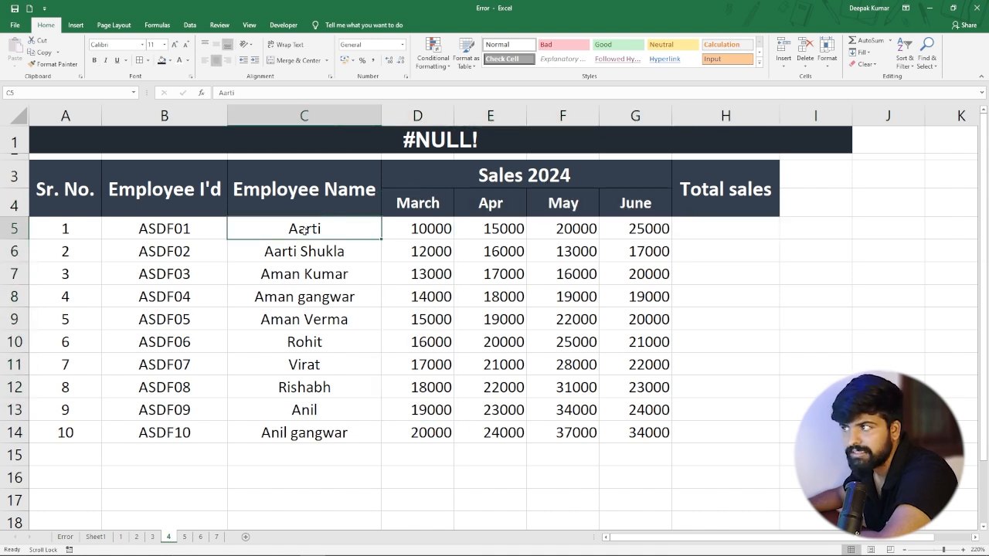
{"action": "left_click_drag", "start_coordinate": [408, 222], "coordinate": [423, 433]}
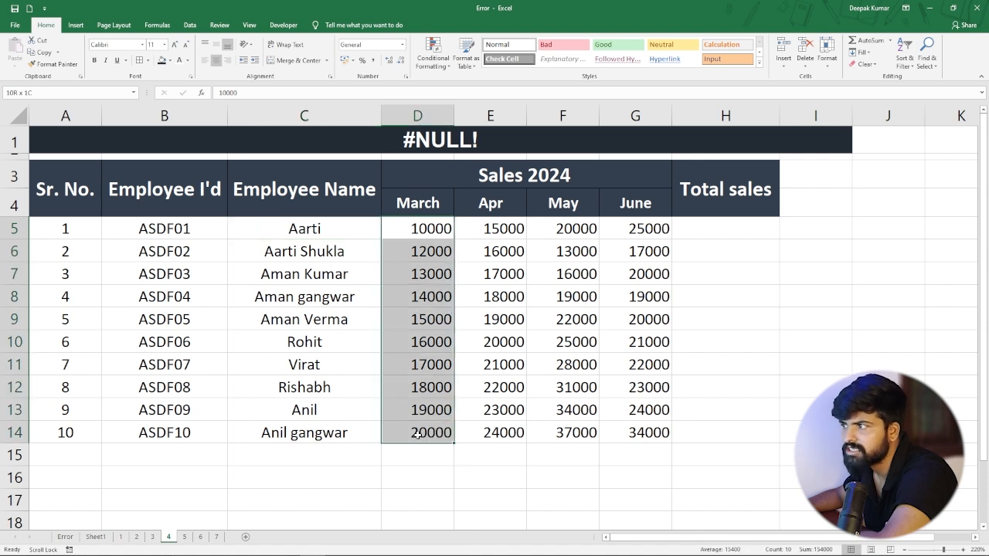
{"action": "left_click_drag", "start_coordinate": [501, 229], "coordinate": [507, 434]}
{"action": "left_click_drag", "start_coordinate": [577, 228], "coordinate": [579, 433]}
{"action": "left_click_drag", "start_coordinate": [656, 230], "coordinate": [653, 434]}
{"action": "left_click", "coordinate": [502, 274]}
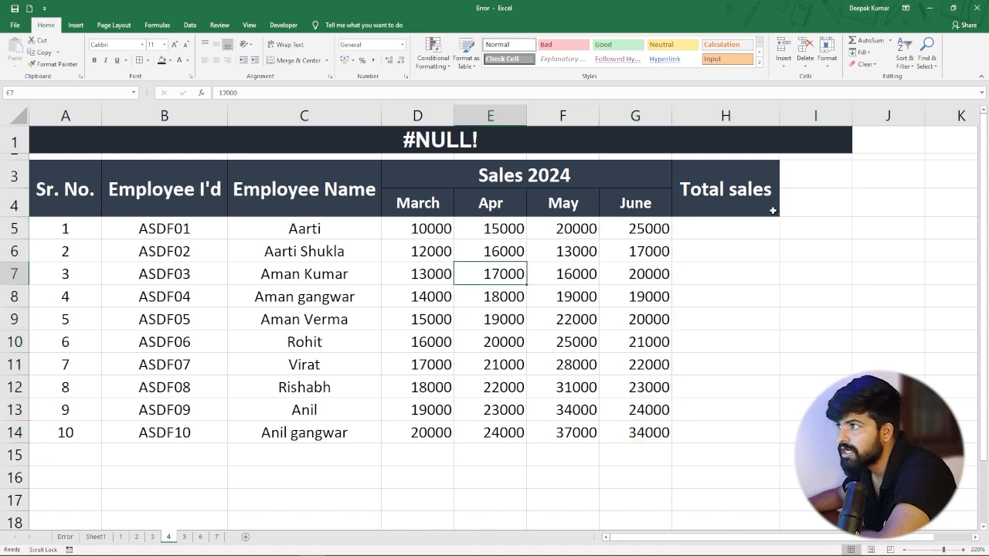
Total the first employee's sales in H5 with =SUM(D5:G5) and inspect the formula.
{"action": "left_click", "coordinate": [709, 227]}
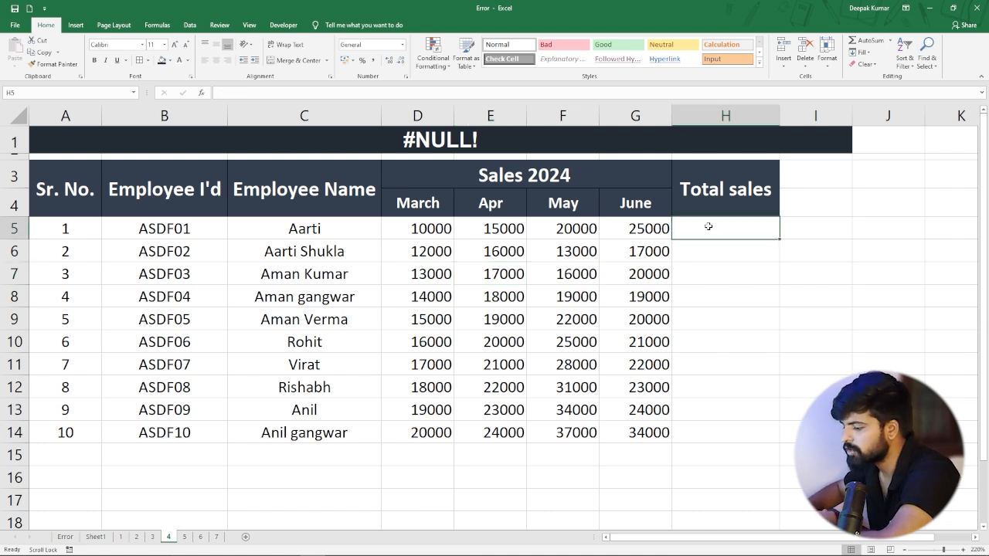
{"action": "type", "text": "=sum"}
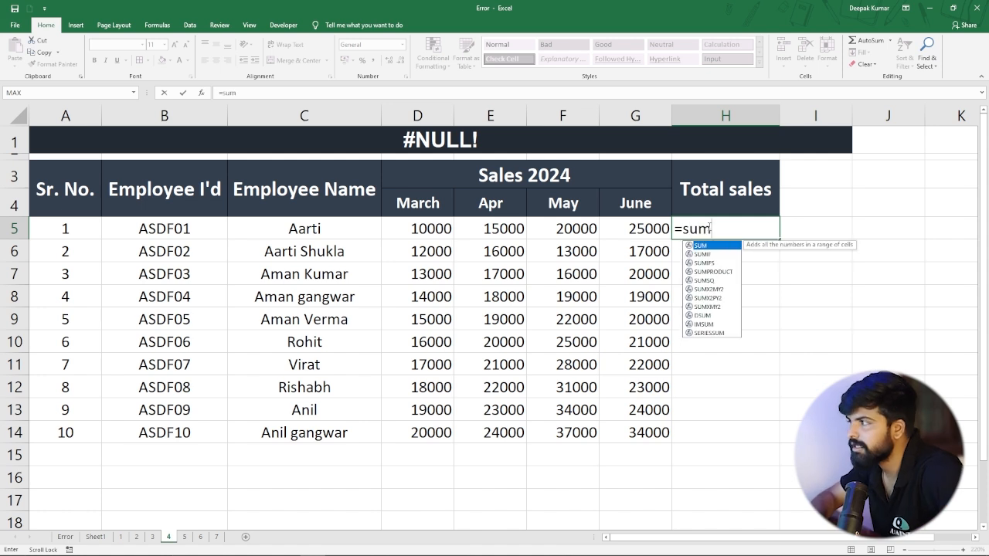
{"action": "type", "text": "("}
{"action": "left_click_drag", "start_coordinate": [416, 225], "coordinate": [662, 232]}
{"action": "type", "text": ")"}
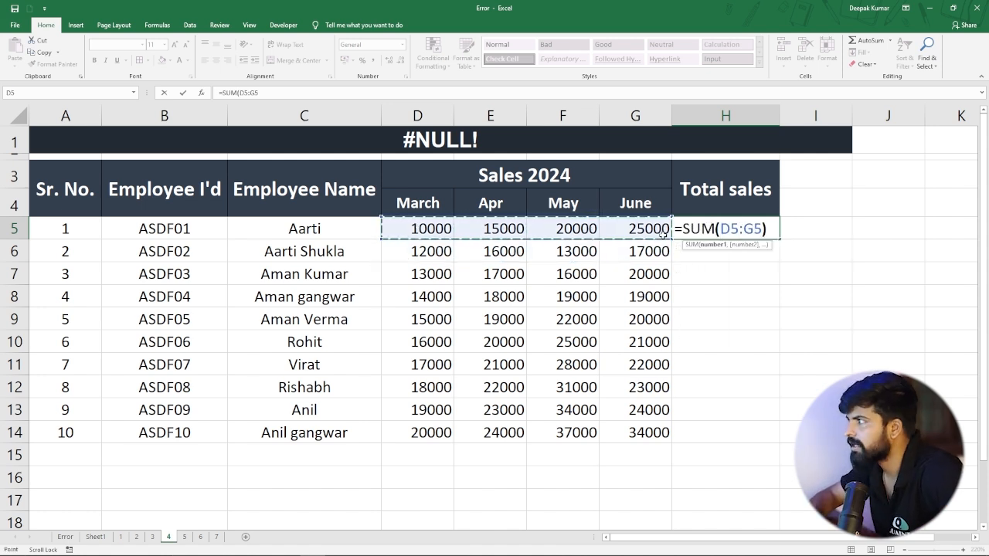
{"action": "key", "text": "Return"}
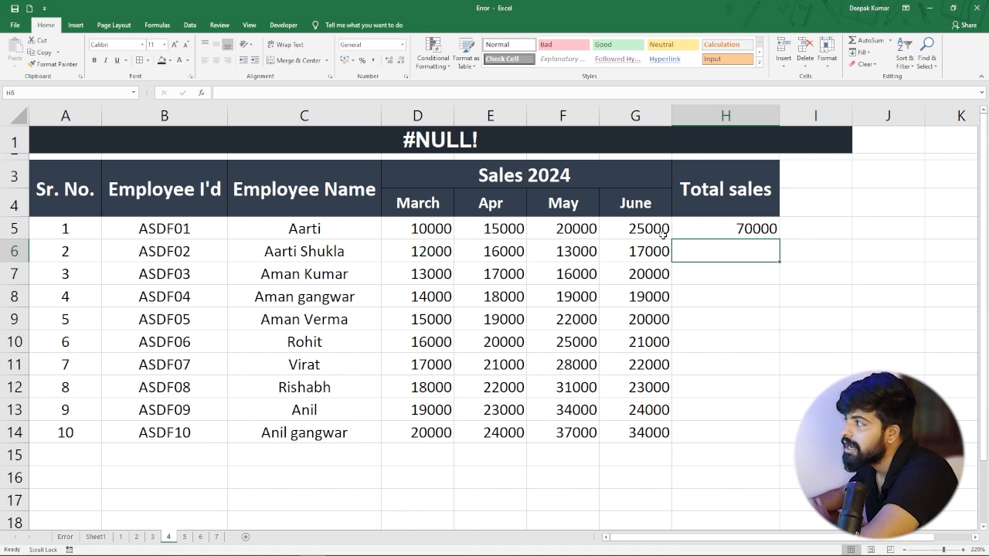
{"action": "left_click", "coordinate": [751, 221]}
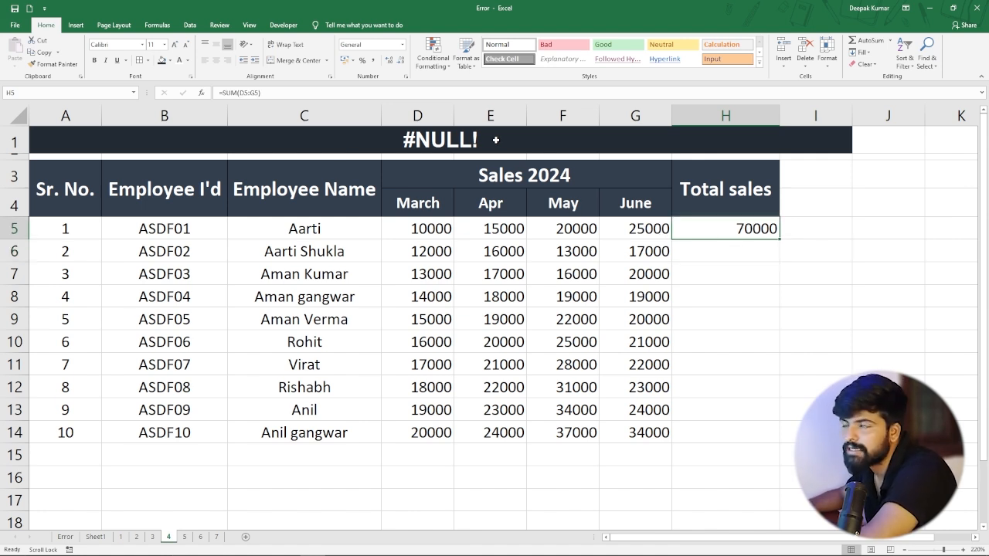
Enter =SUM(D6,E6,F6 G6) in H6, deliberately using a space instead of a comma between F6 and G6.
{"action": "left_click", "coordinate": [703, 251]}
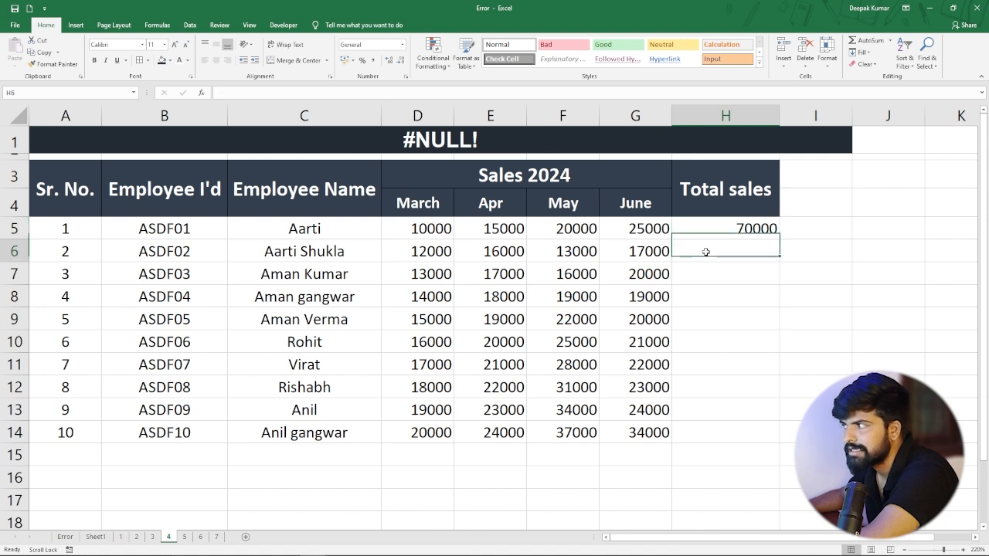
{"action": "type", "text": "="}
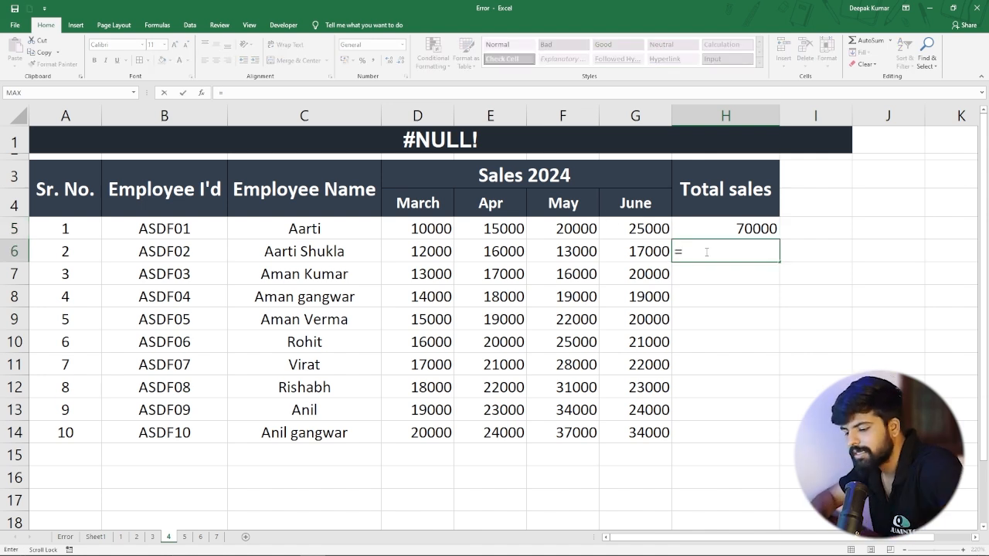
{"action": "type", "text": "sum"}
{"action": "key", "text": "Tab"}
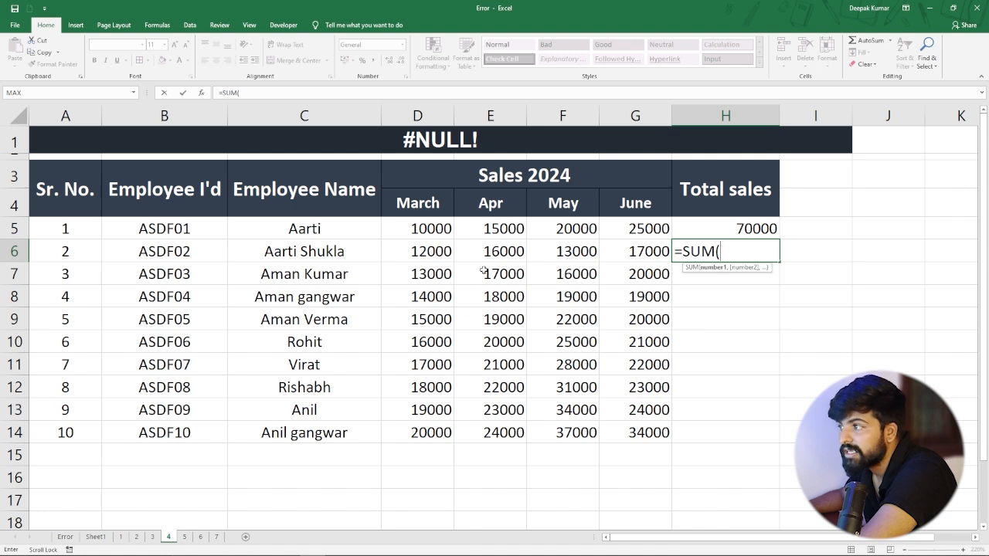
{"action": "left_click", "coordinate": [427, 251]}
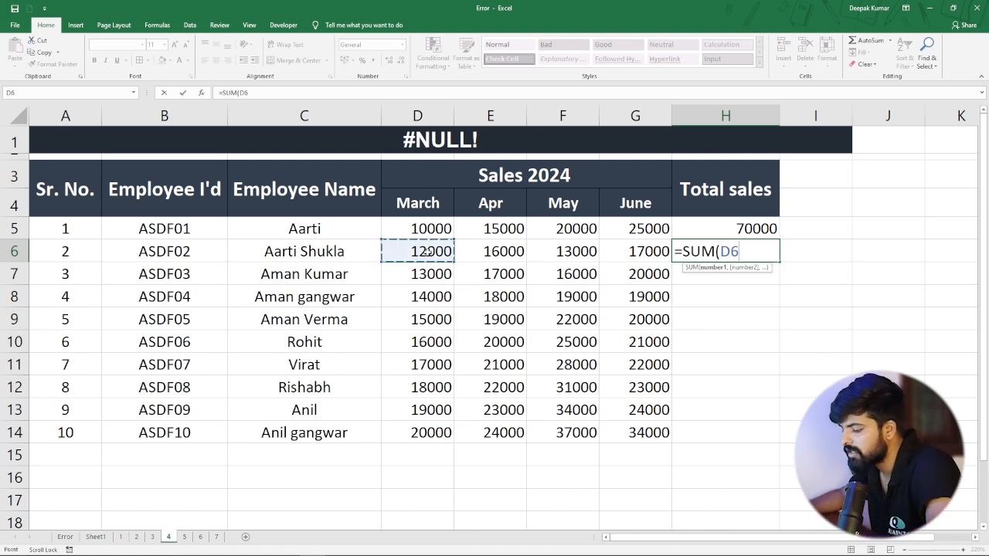
{"action": "type", "text": ","}
{"action": "left_click", "coordinate": [516, 249]}
{"action": "type", "text": ","}
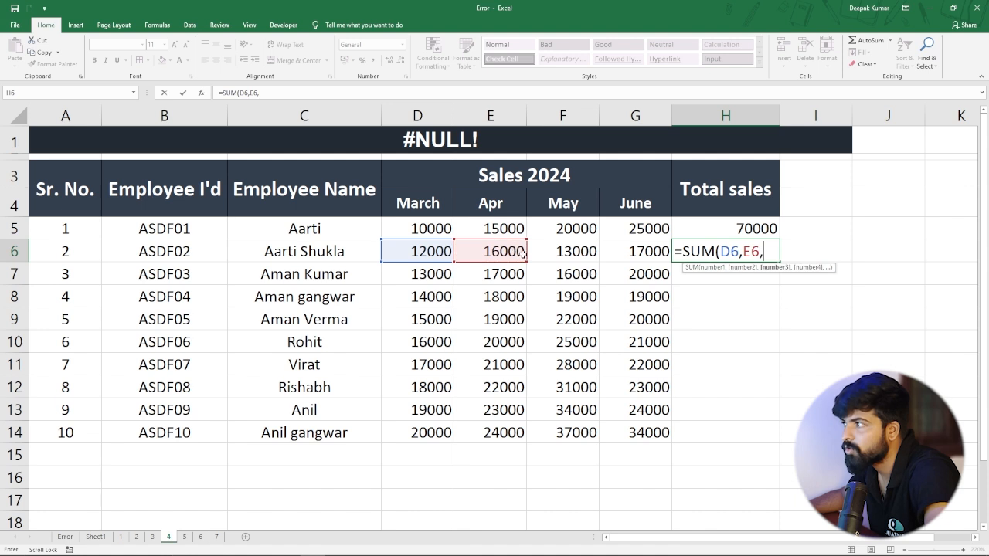
{"action": "left_click", "coordinate": [555, 247]}
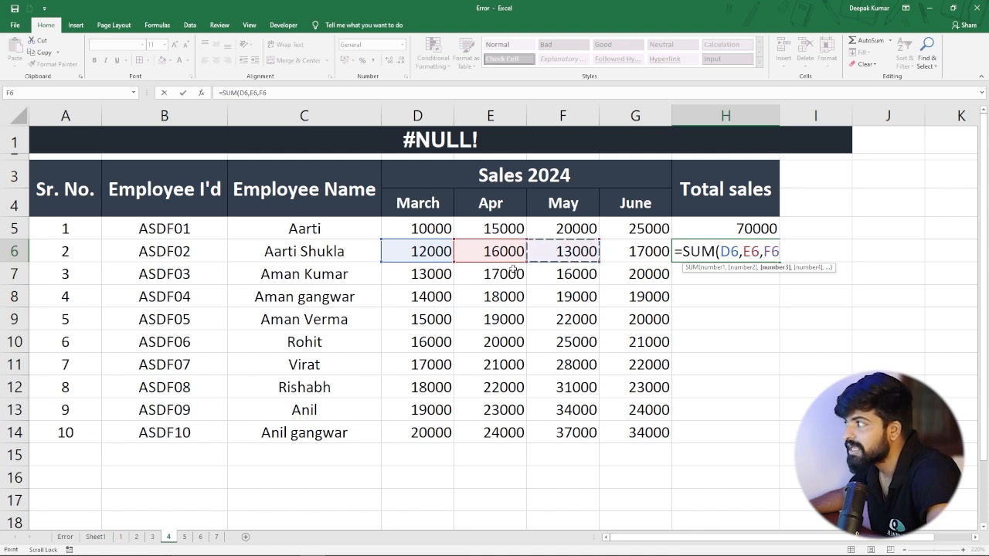
{"action": "left_click", "coordinate": [638, 256]}
{"action": "type", "text": ")"}
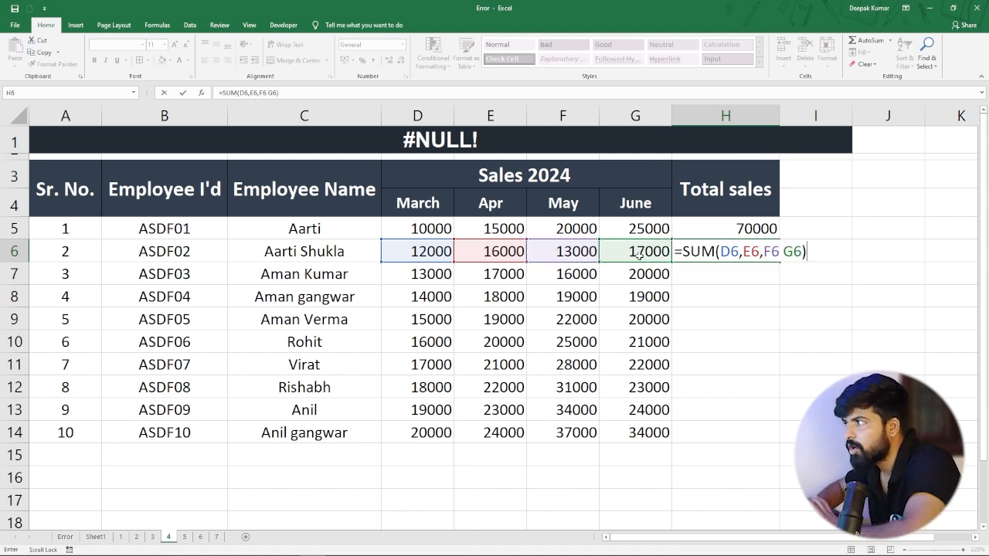
{"action": "key", "text": "Return"}
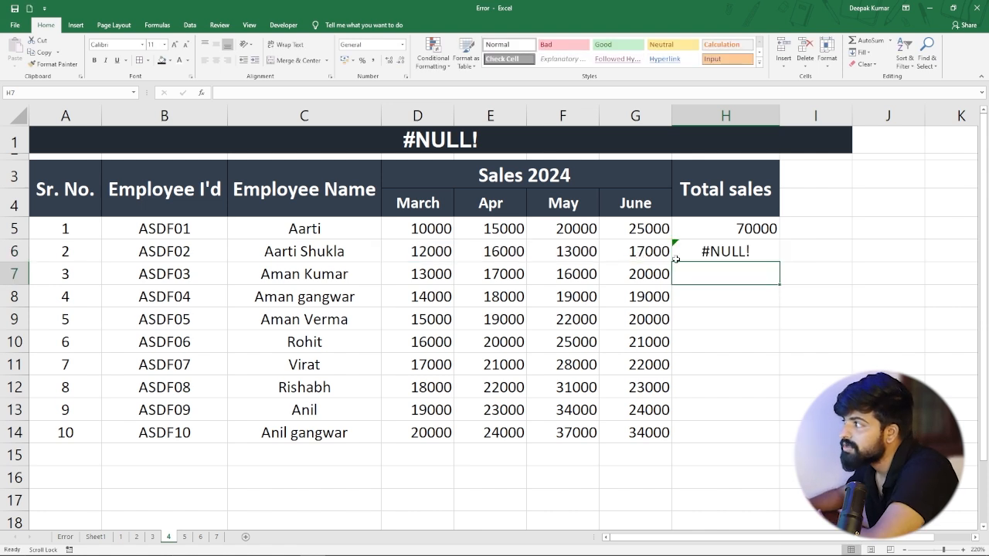
Correct the formula in H6 to =SUM(D6,E6,F6,G6) by replacing the space between F6 and G6 with a comma.
{"action": "left_click", "coordinate": [713, 250]}
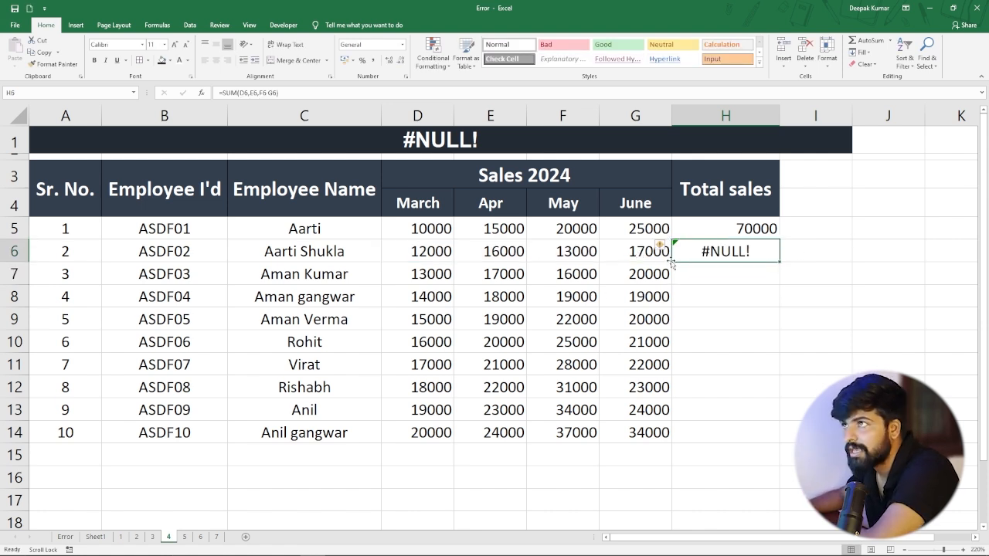
{"action": "double_click", "coordinate": [719, 251]}
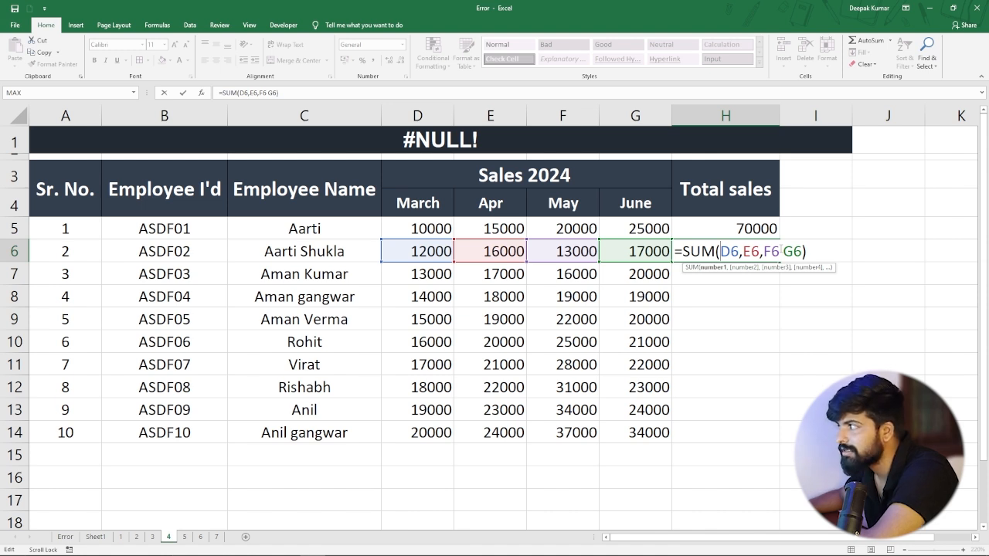
{"action": "left_click", "coordinate": [781, 250]}
{"action": "key", "text": "BackSpace"}
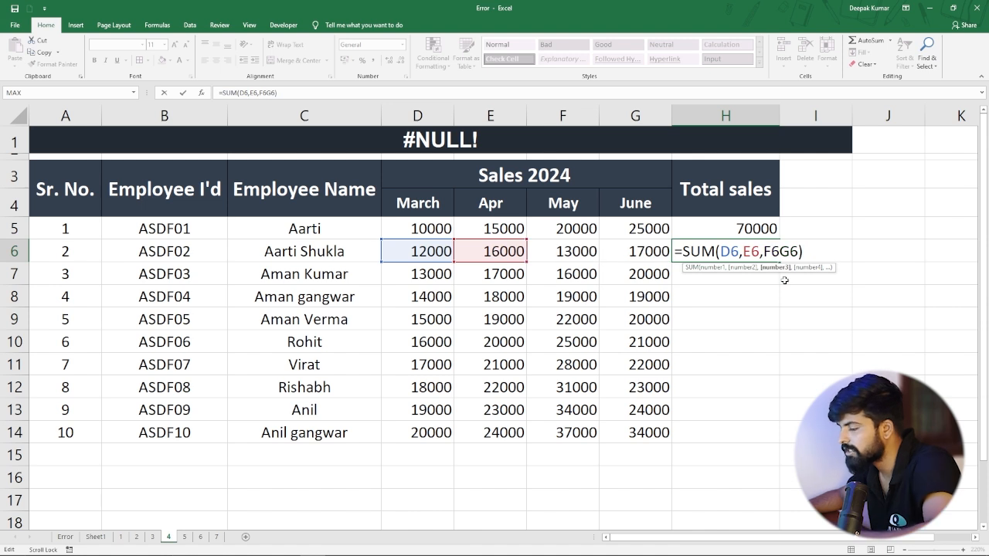
{"action": "type", "text": ","}
{"action": "key", "text": "Return"}
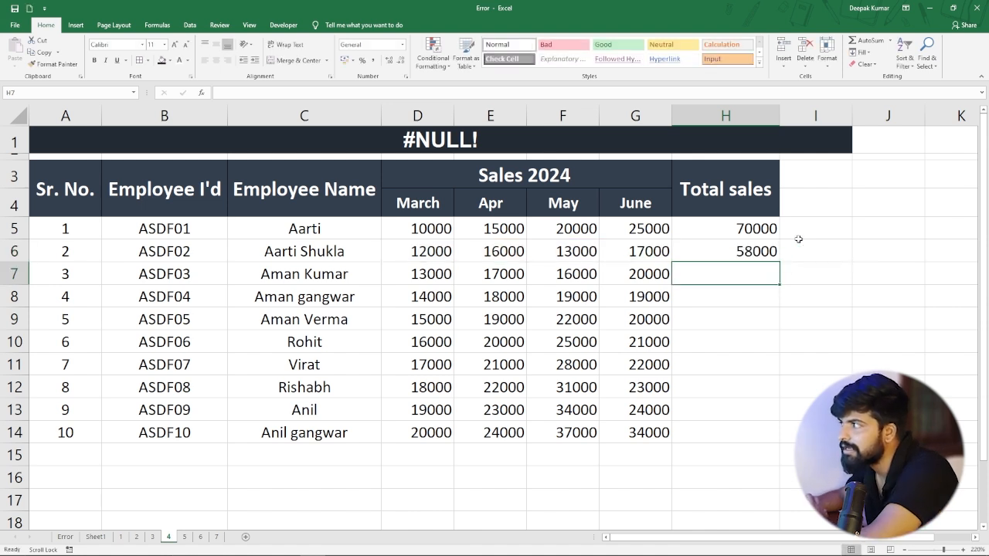
{"action": "left_click", "coordinate": [711, 252]}
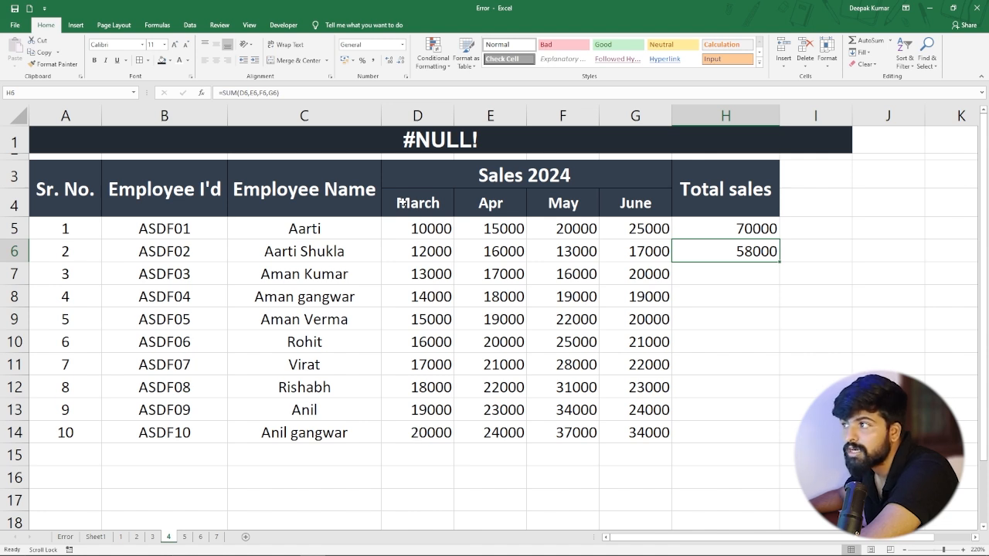
Enter =SUM(D5 D14) in D15 under the March column, deliberately using a space instead of a colon.
{"action": "left_click", "coordinate": [413, 457]}
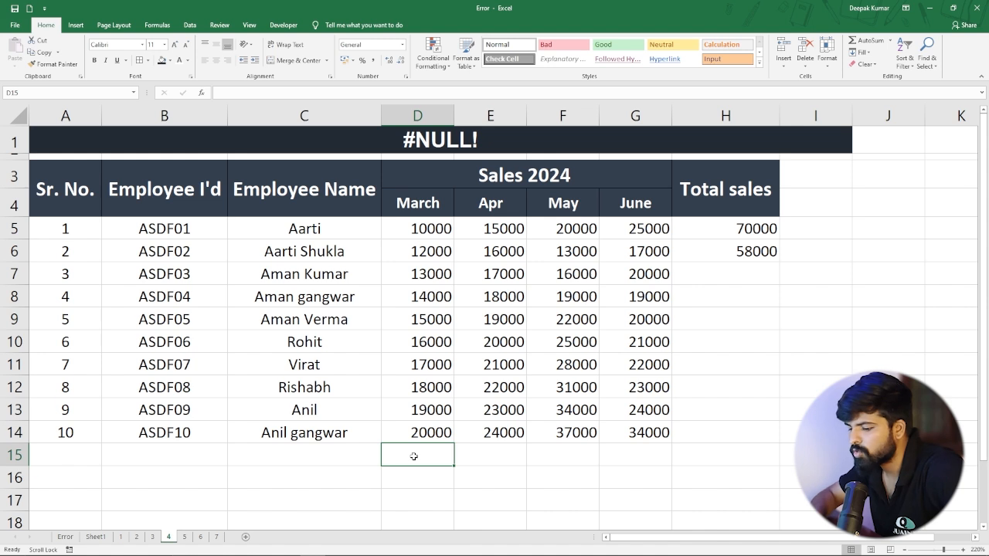
{"action": "type", "text": "=sum"}
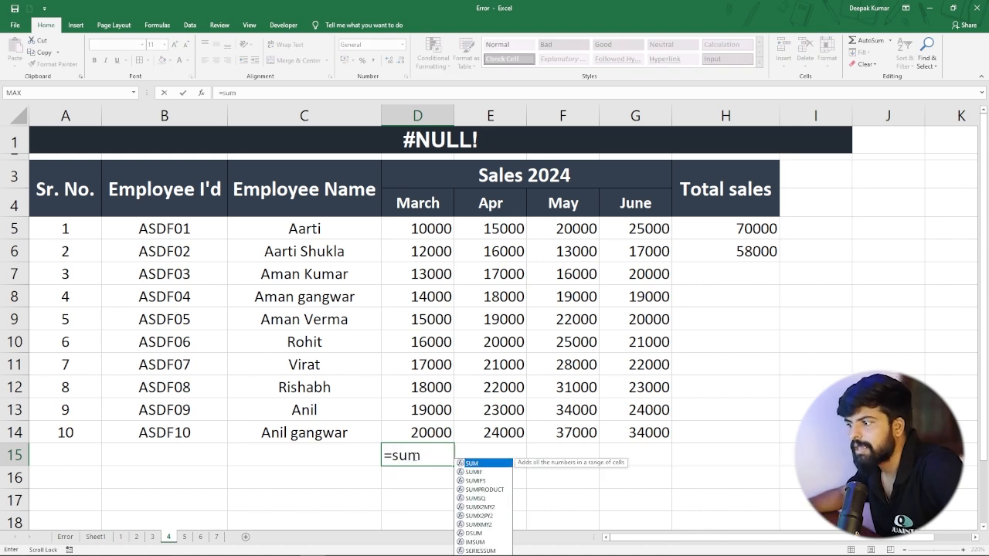
{"action": "key", "text": "Tab"}
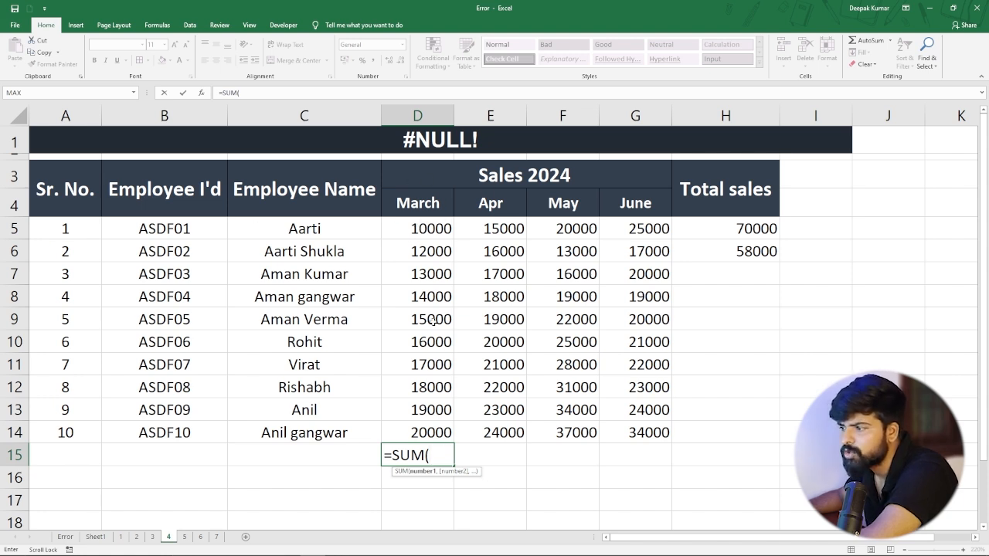
{"action": "type", "text": "d5"}
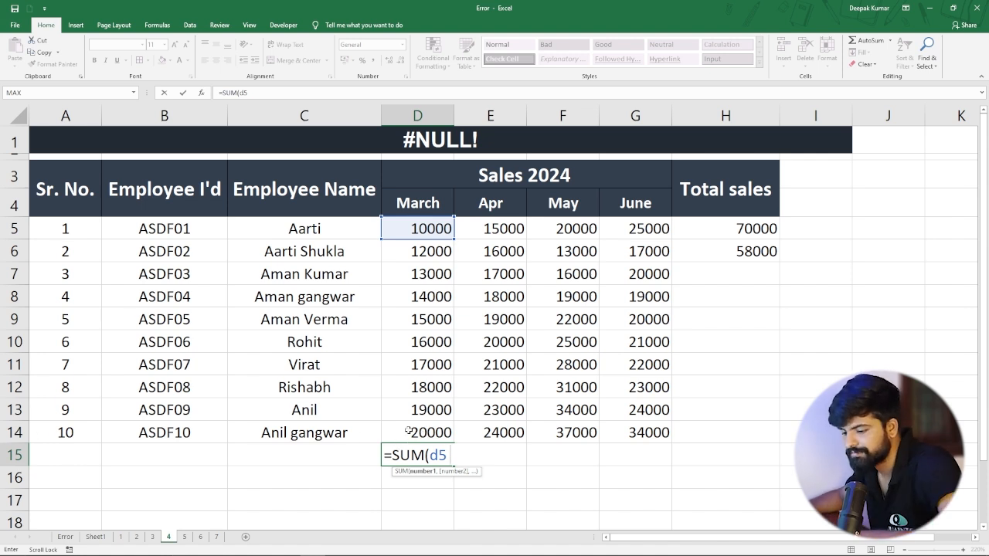
{"action": "type", "text": "d14"}
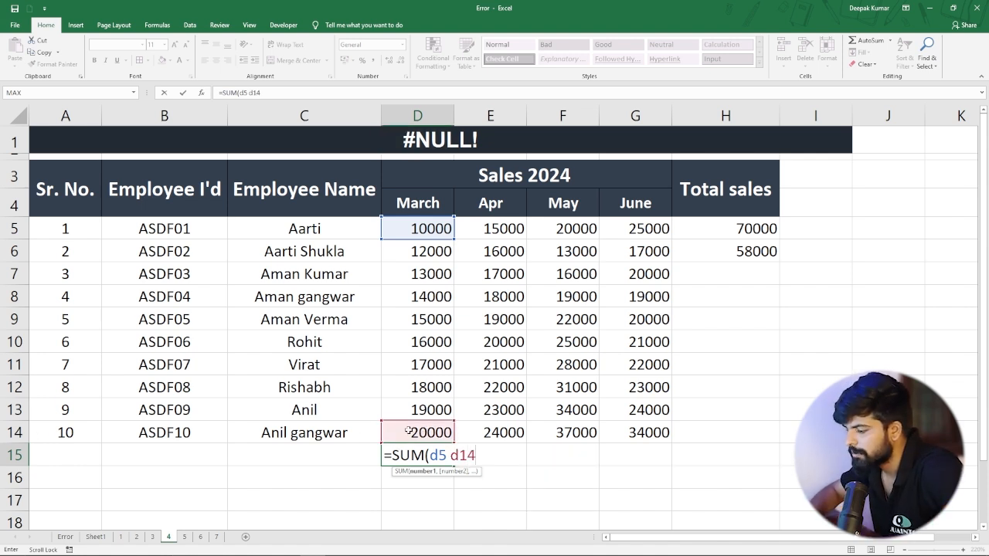
{"action": "type", "text": ")"}
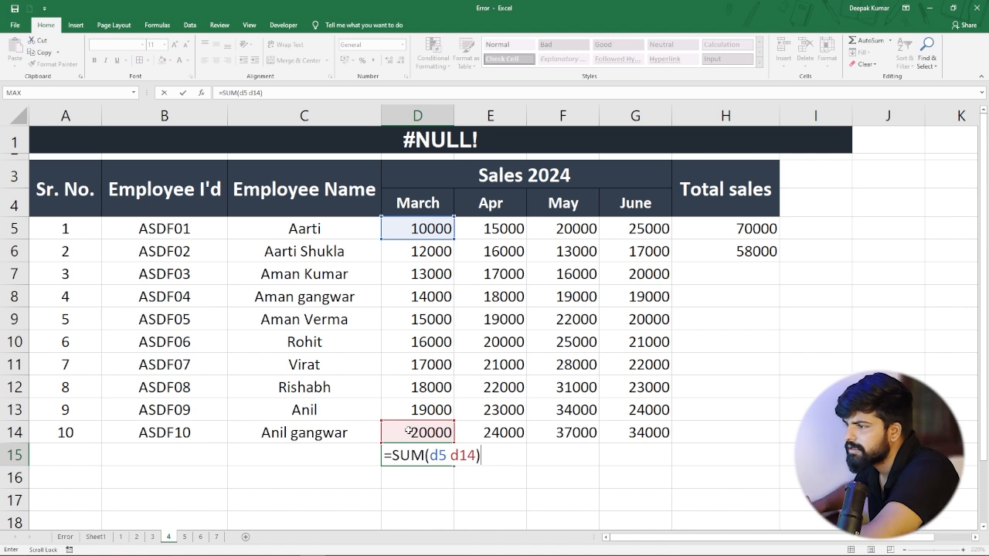
{"action": "key", "text": "Return"}
Correct the formula in D15 to =SUM(D5:D14) by replacing the space with a colon.
{"action": "left_click", "coordinate": [397, 460]}
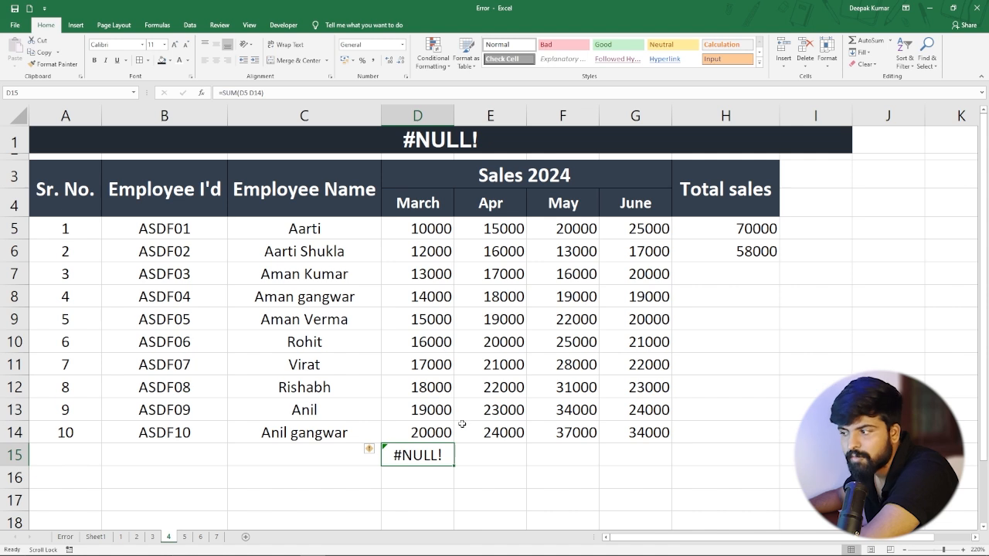
{"action": "double_click", "coordinate": [421, 454]}
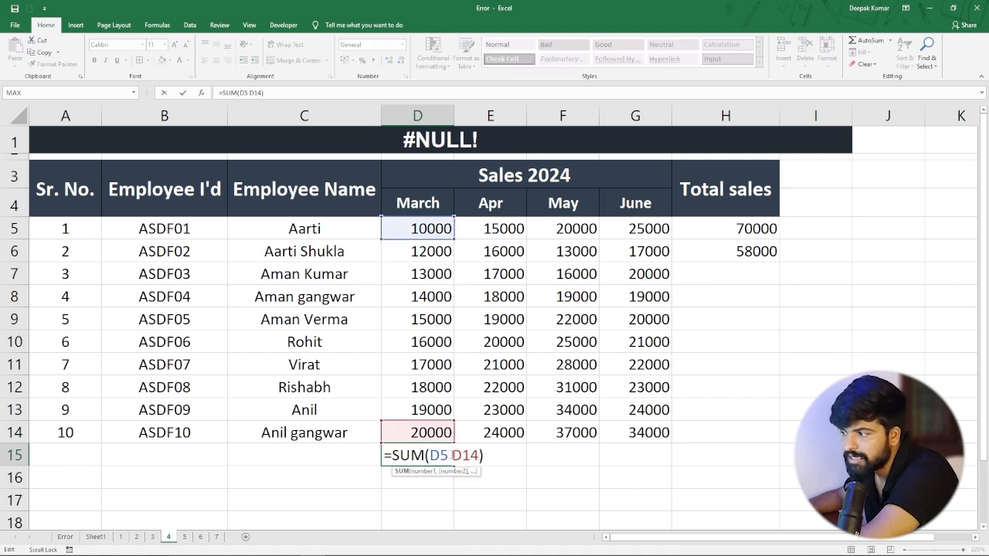
{"action": "left_click", "coordinate": [449, 455]}
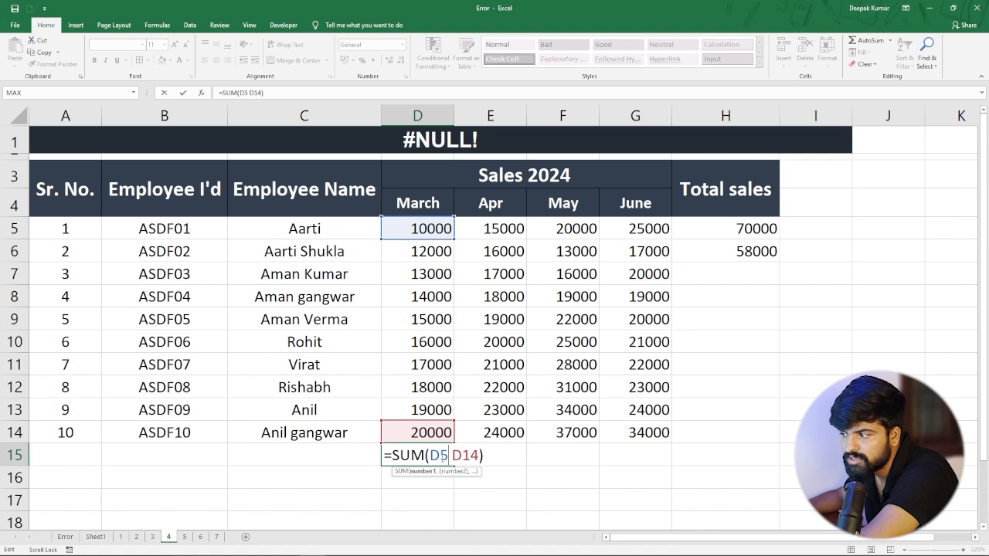
{"action": "key", "text": "Delete"}
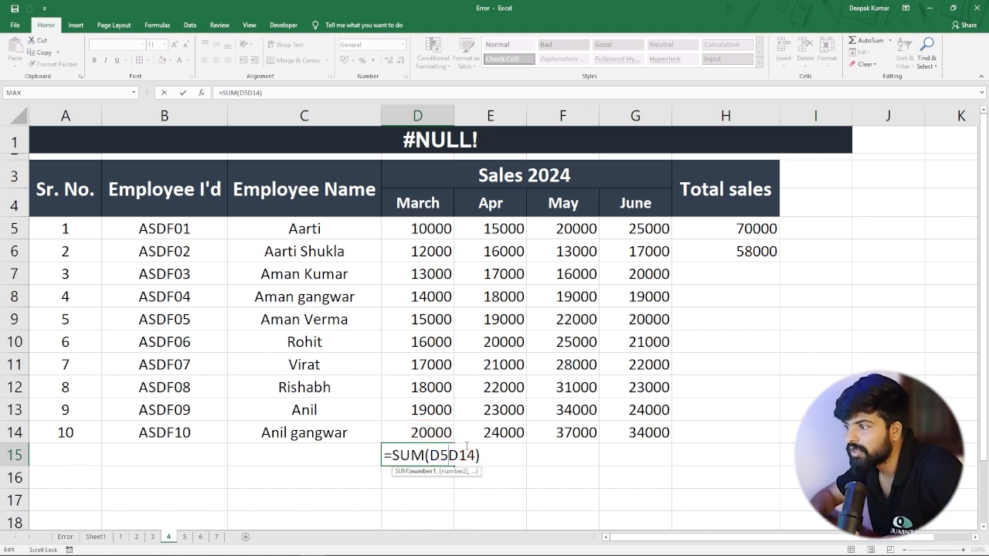
{"action": "type", "text": ":"}
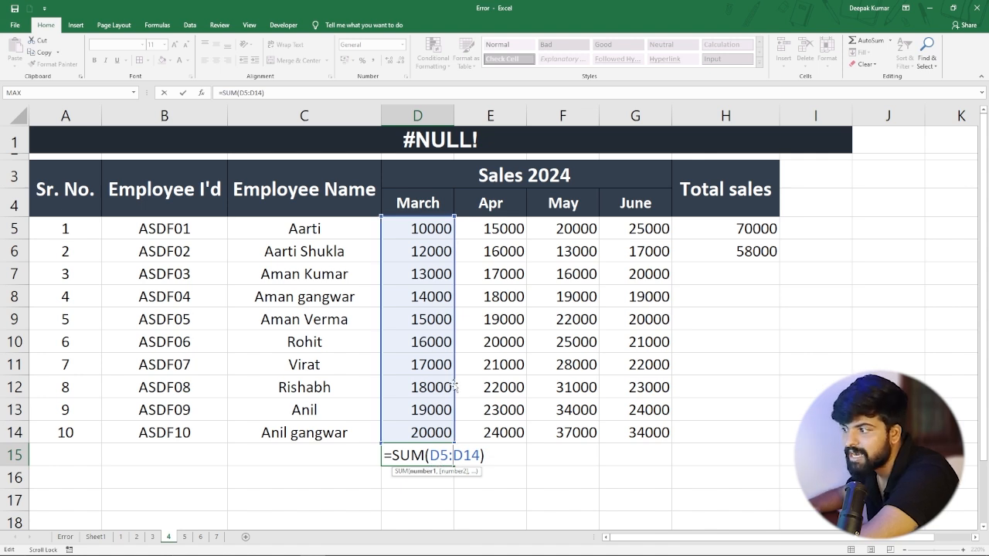
{"action": "key", "text": "Return"}
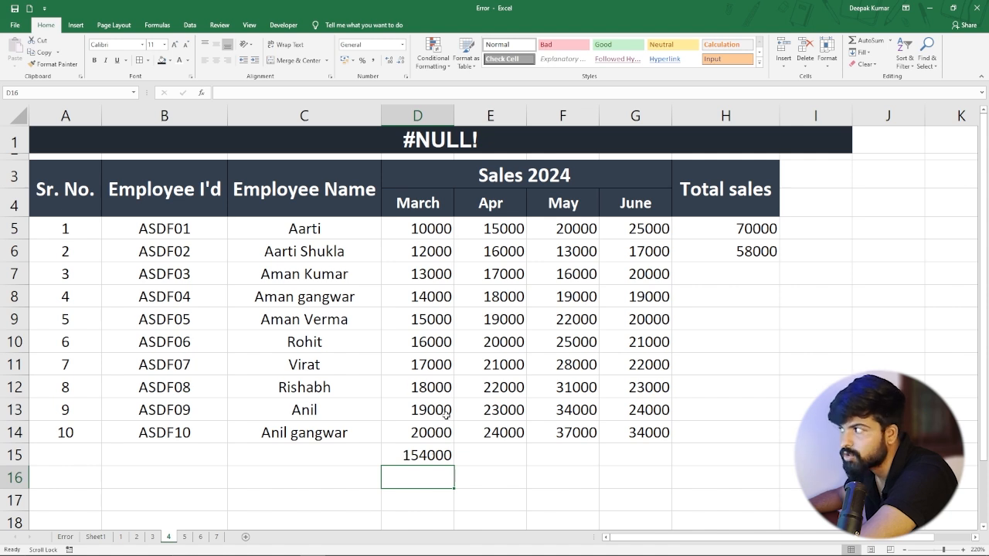
Inspect the range formula in H5, and in D15 try a comma between D5 and D14 before restoring the colon.
{"action": "double_click", "coordinate": [743, 229]}
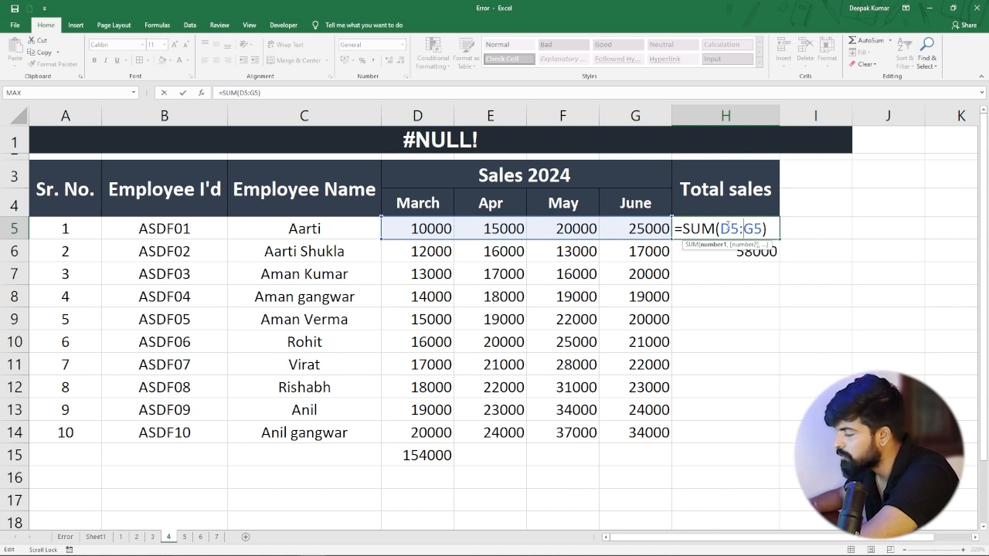
{"action": "key", "text": "Return"}
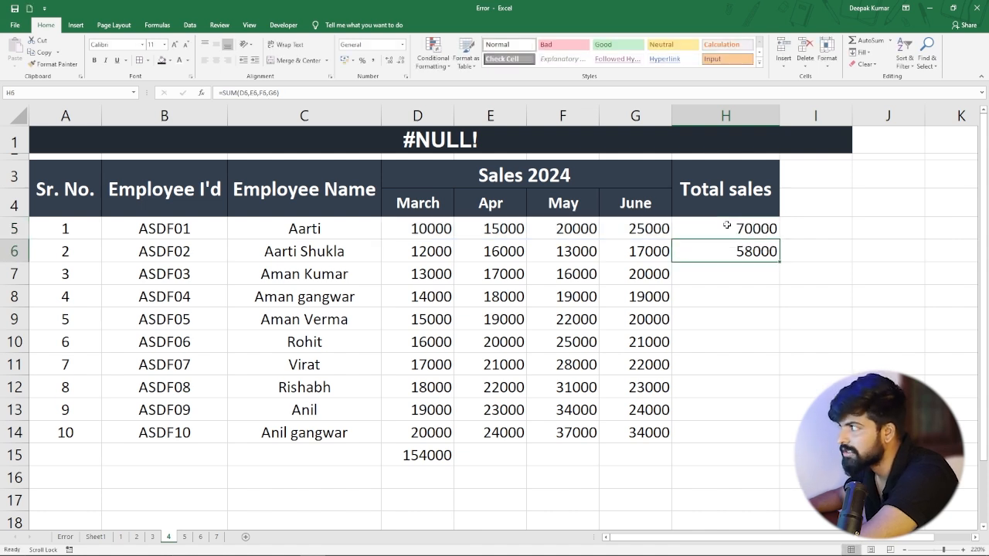
{"action": "double_click", "coordinate": [437, 453]}
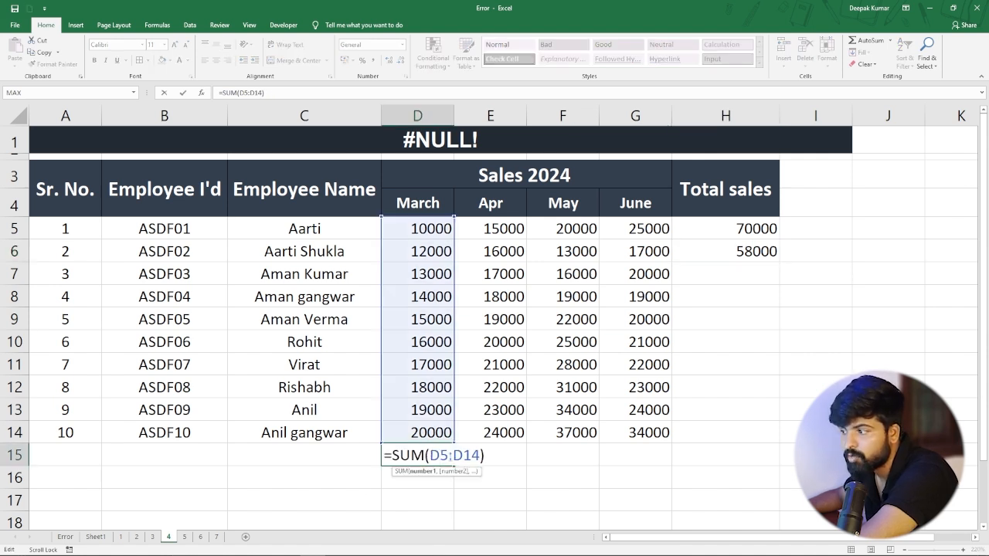
{"action": "key", "text": "Delete"}
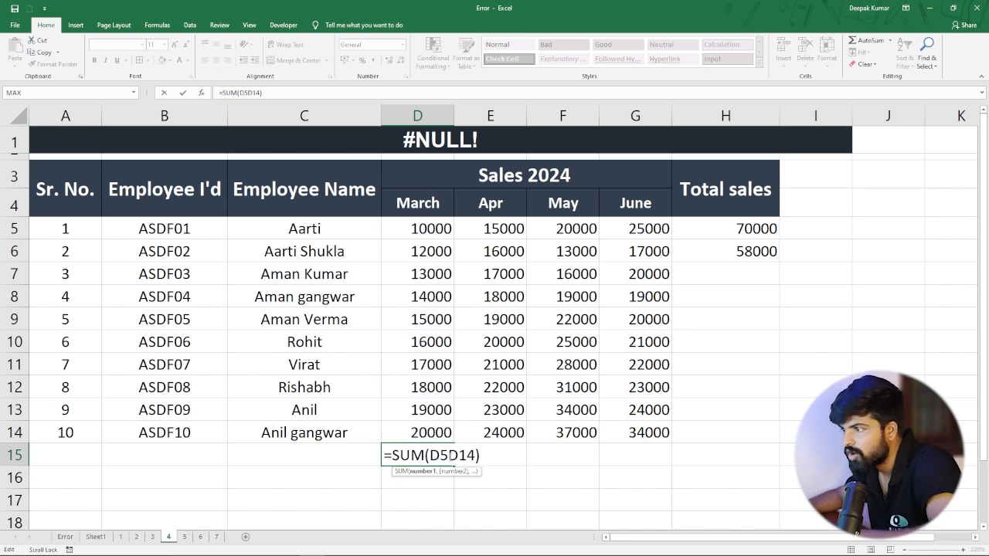
{"action": "type", "text": ","}
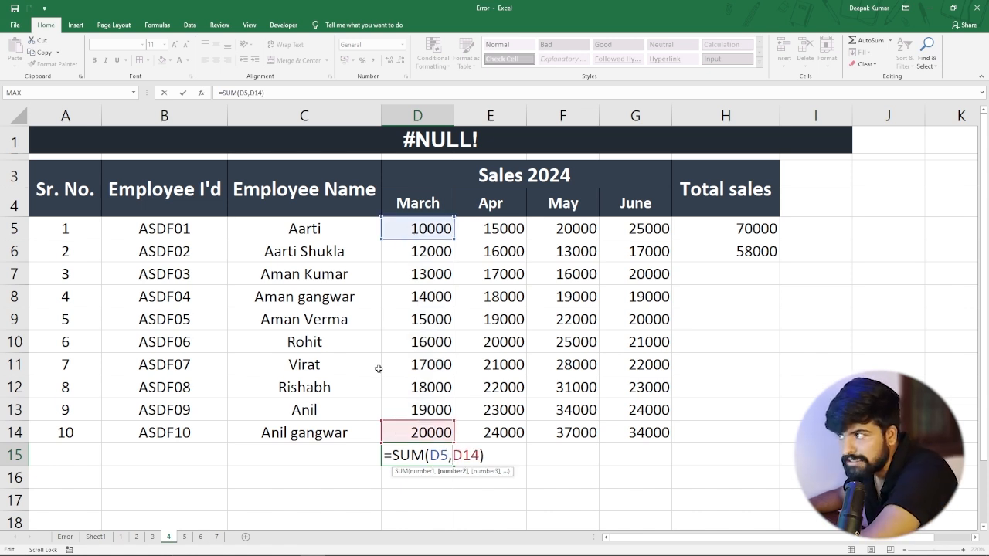
{"action": "key", "text": "BackSpace"}
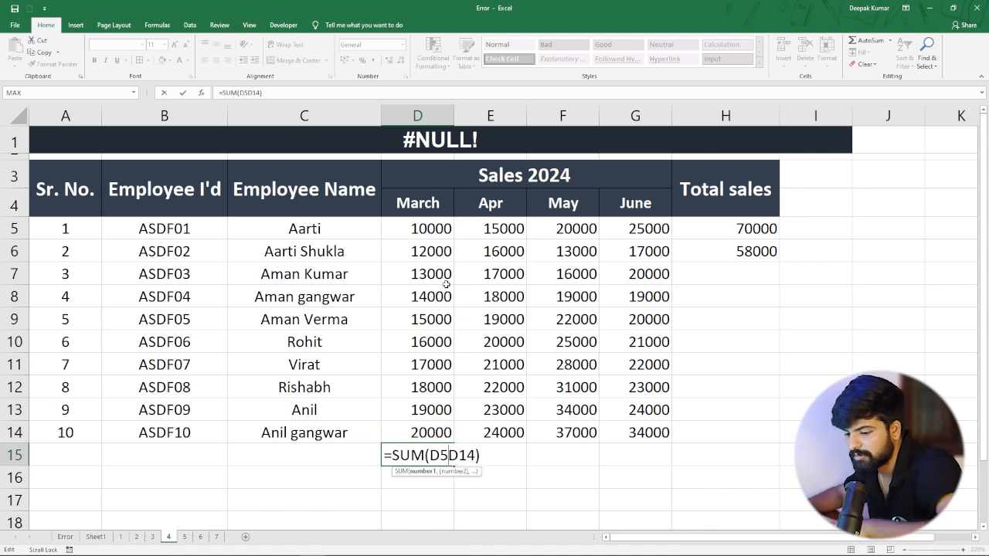
{"action": "type", "text": ":"}
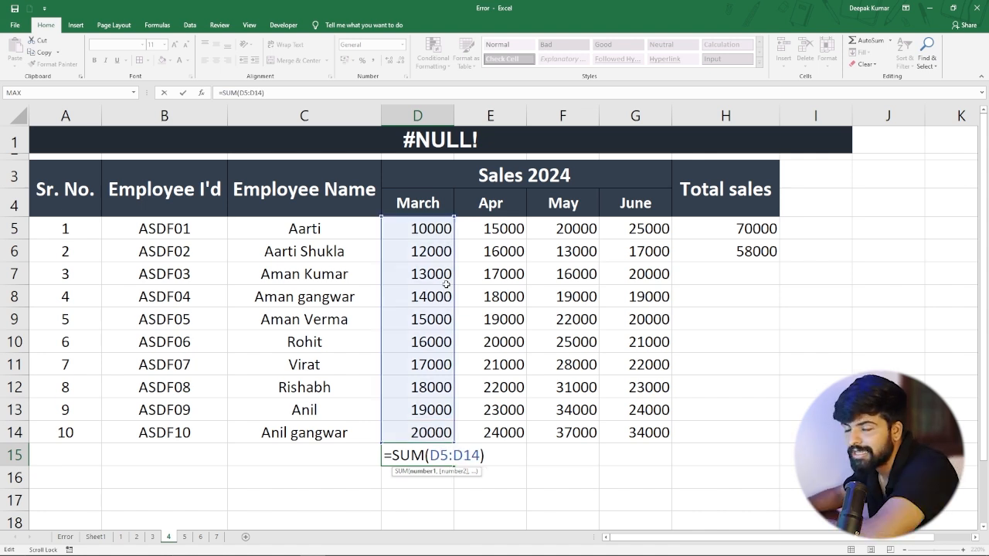
{"action": "key", "text": "Return"}
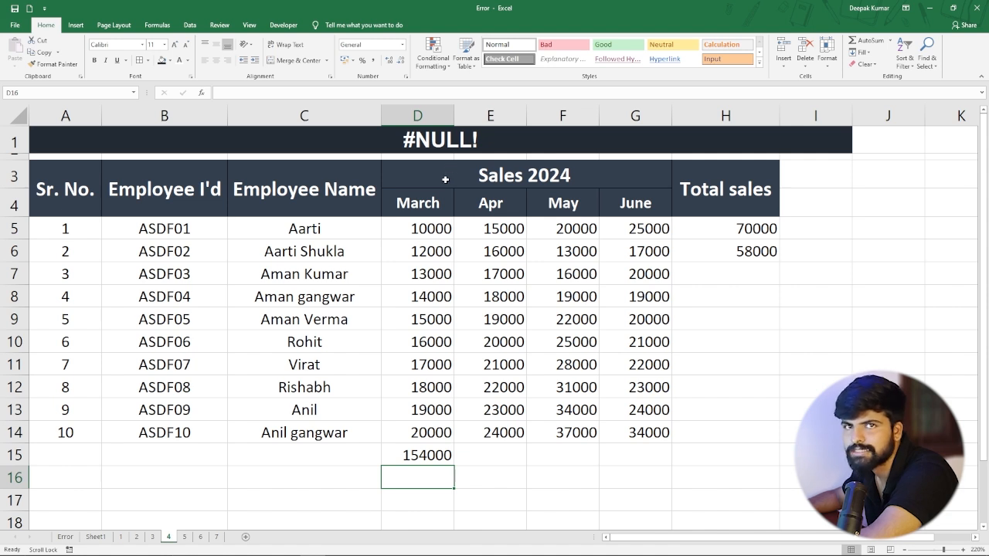
Switch to sheet 5 with the #NUM! example and enter =LARGE(B5:B15,3) in G5 for the third-largest Hindi mark.
{"action": "left_click", "coordinate": [184, 537]}
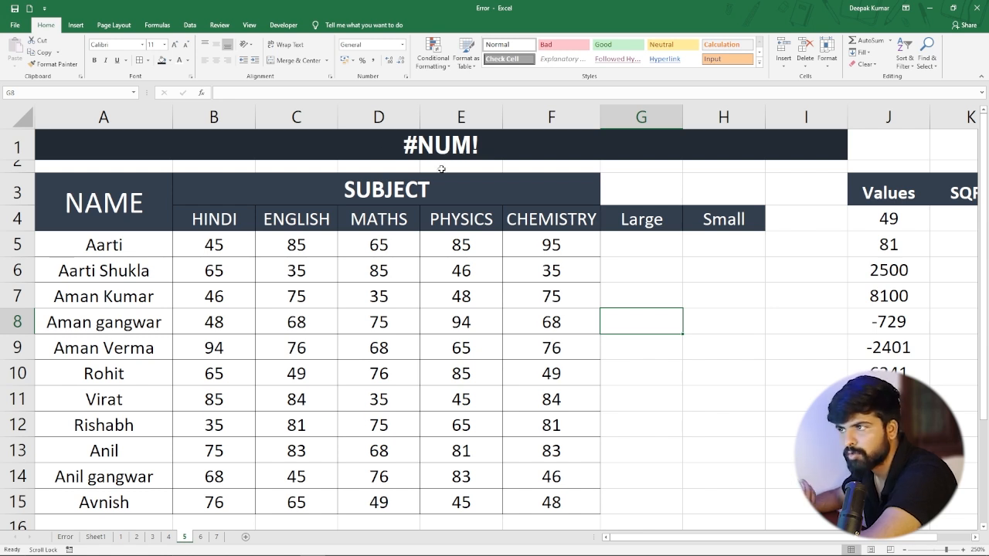
{"action": "left_click", "coordinate": [622, 251]}
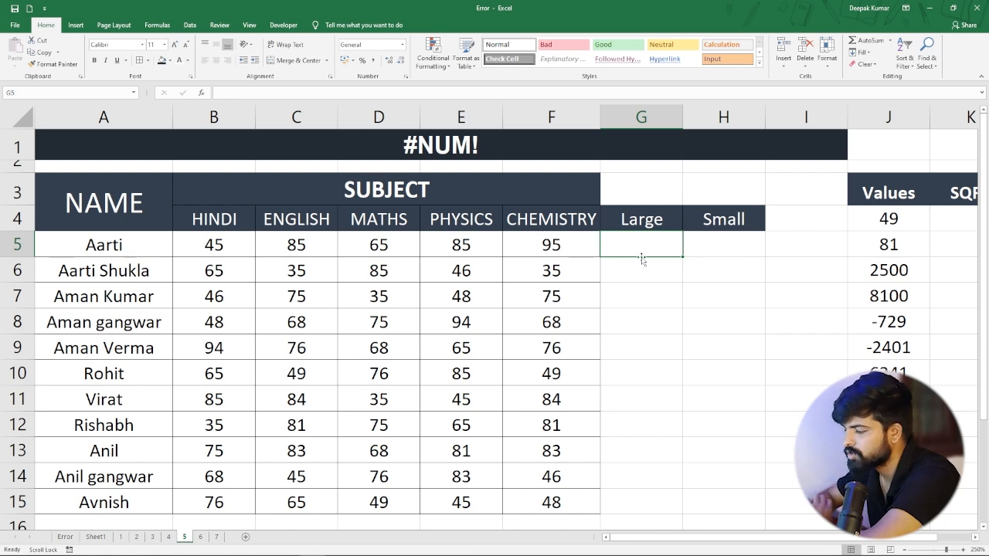
{"action": "type", "text": "="}
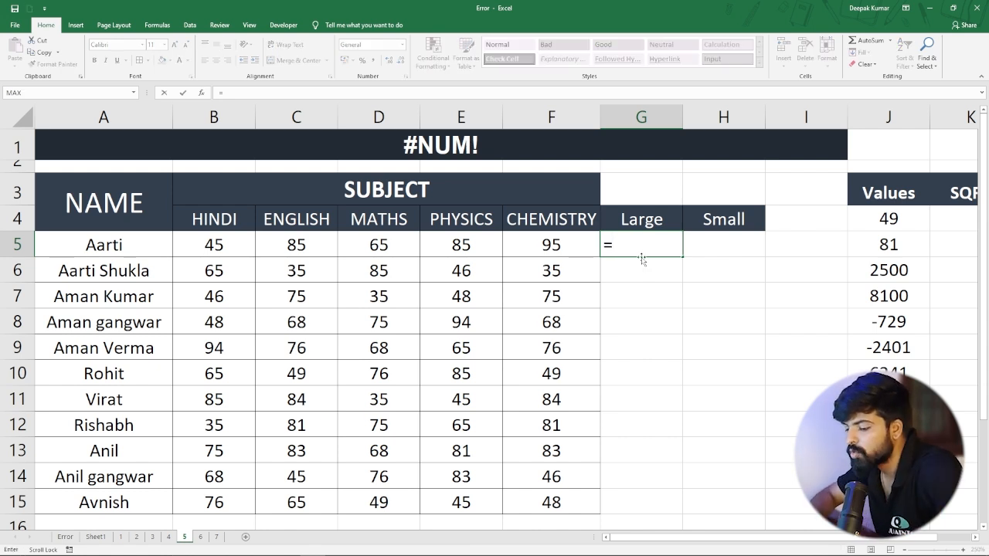
{"action": "type", "text": "large"}
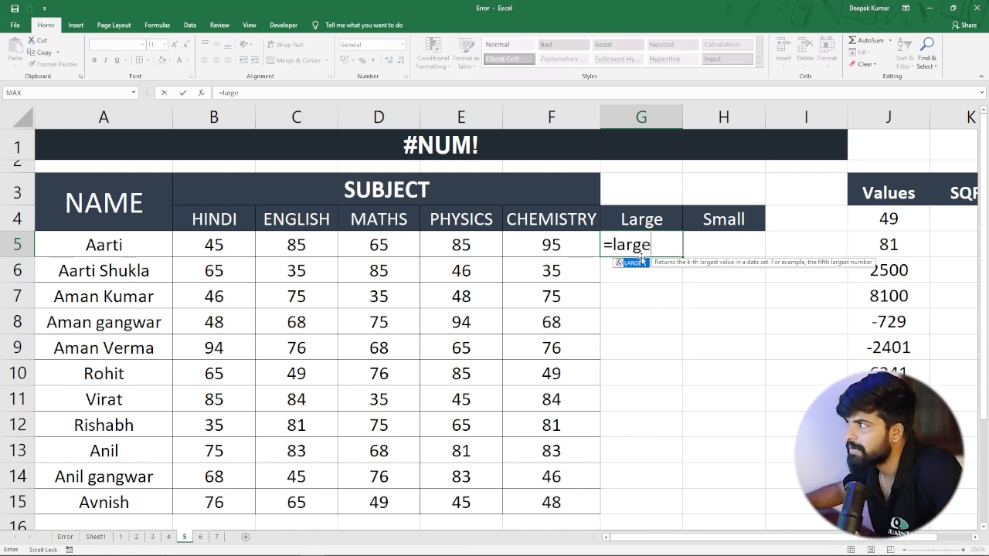
{"action": "key", "text": "Tab"}
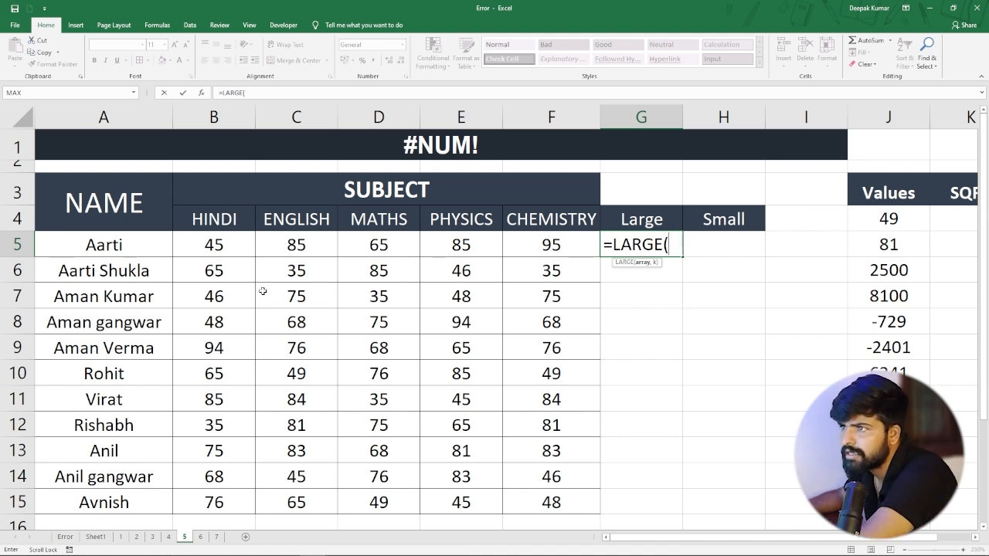
{"action": "left_click_drag", "start_coordinate": [218, 245], "coordinate": [224, 502]}
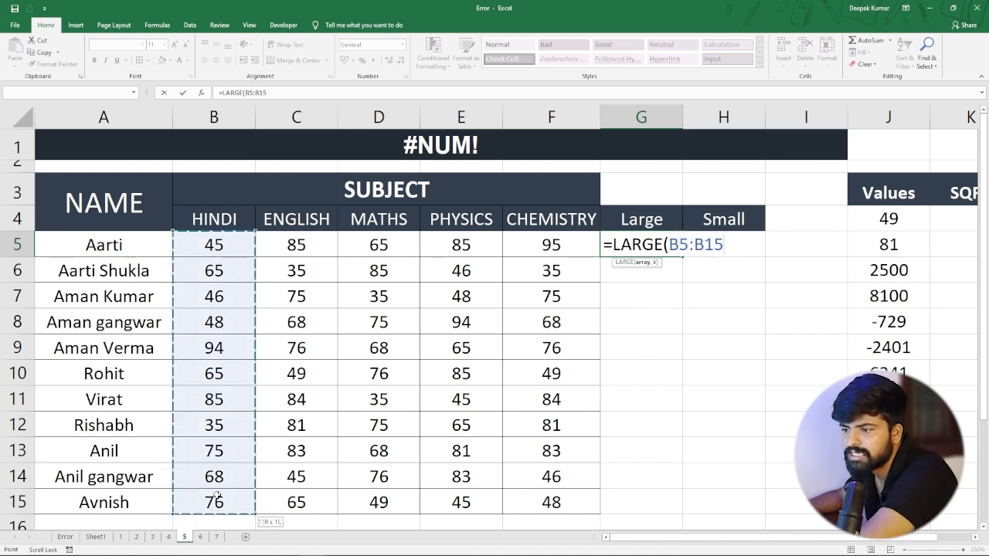
{"action": "type", "text": ","}
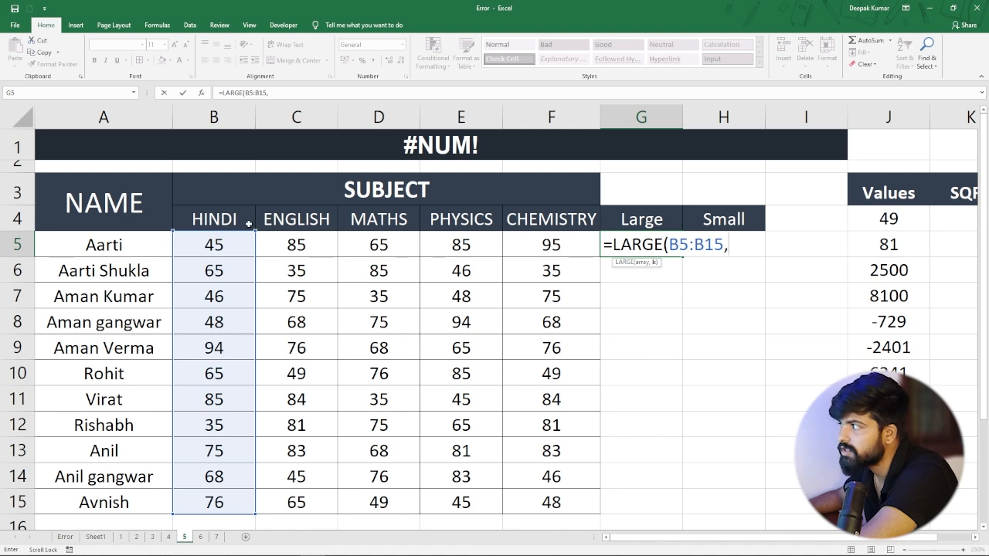
{"action": "type", "text": "3"}
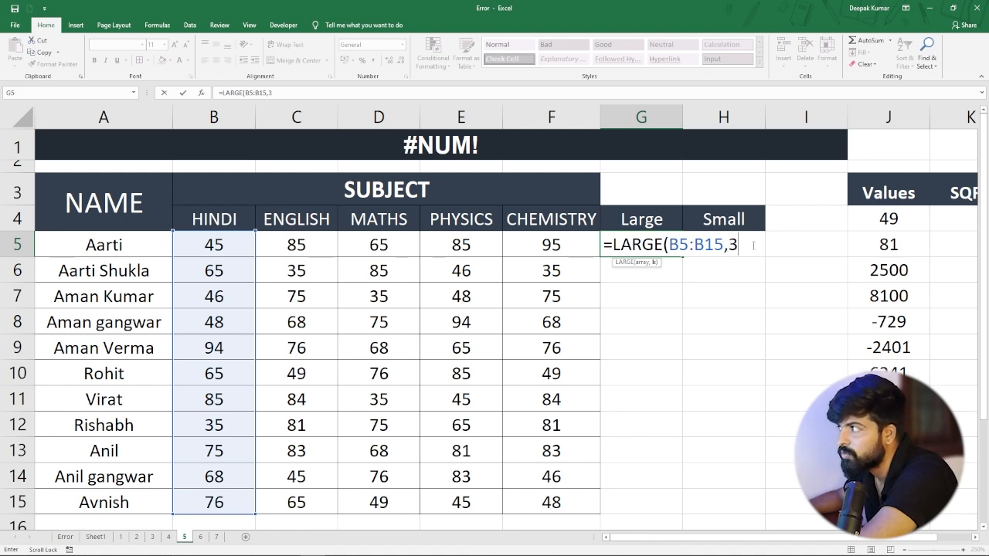
{"action": "type", "text": ")"}
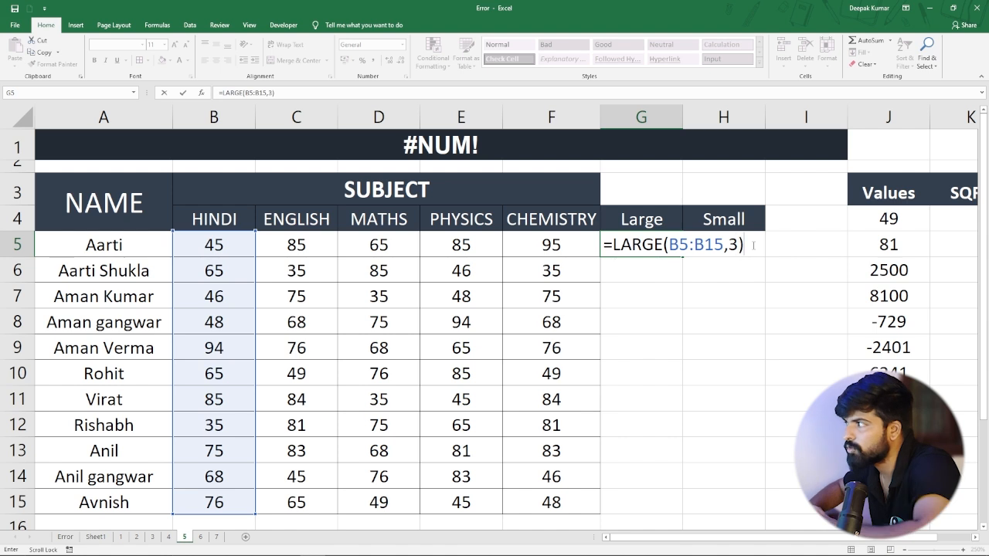
{"action": "key", "text": "Return"}
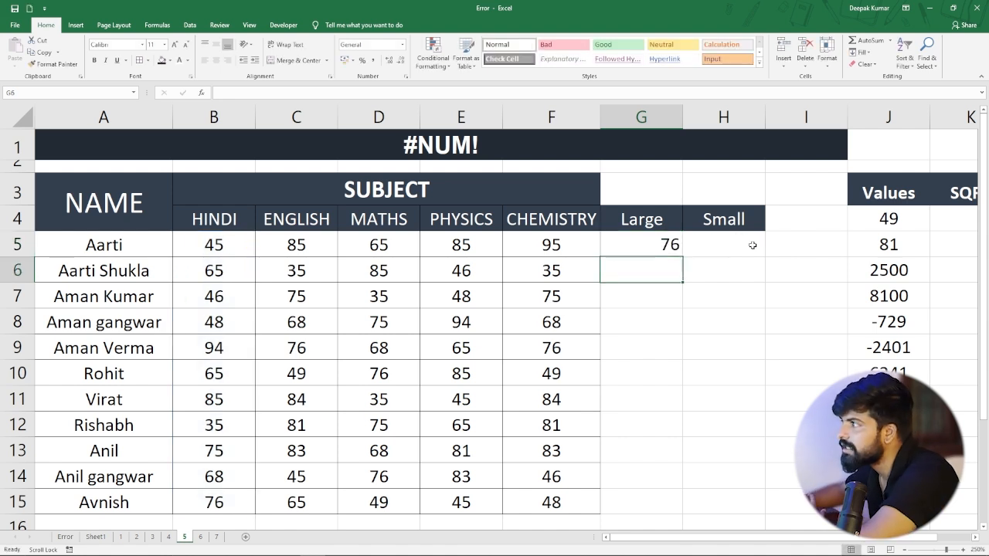
Change the LARGE formula in G5 to =LARGE(B5:B15,15), asking for a rank beyond the number of Hindi marks.
{"action": "left_click", "coordinate": [675, 243]}
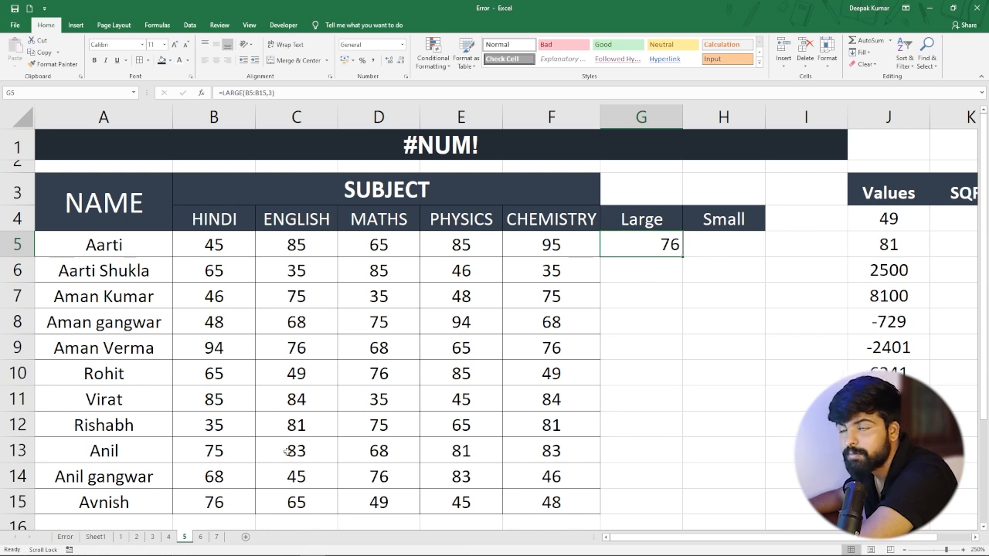
{"action": "double_click", "coordinate": [648, 250]}
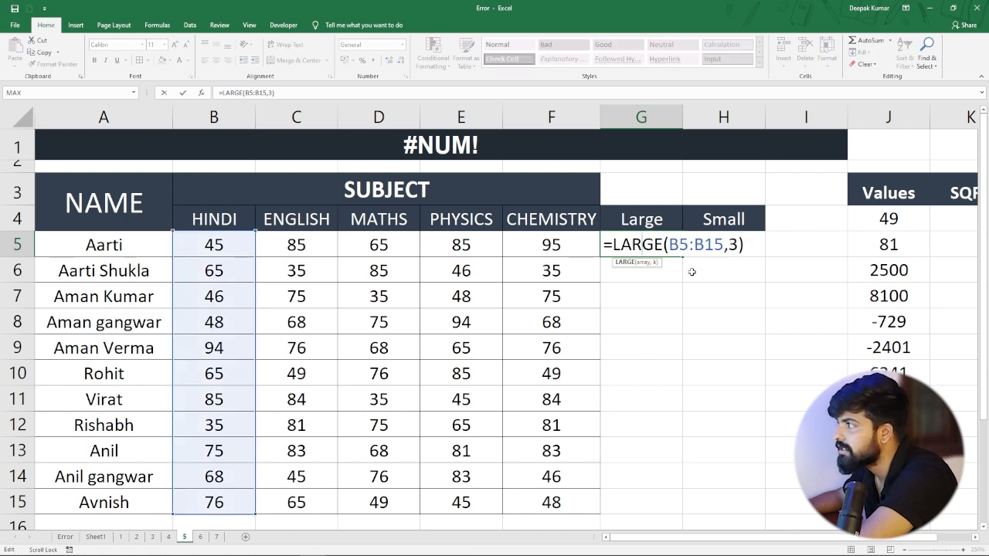
{"action": "left_click", "coordinate": [732, 244]}
{"action": "key", "text": "BackSpace"}
{"action": "type", "text": "15"}
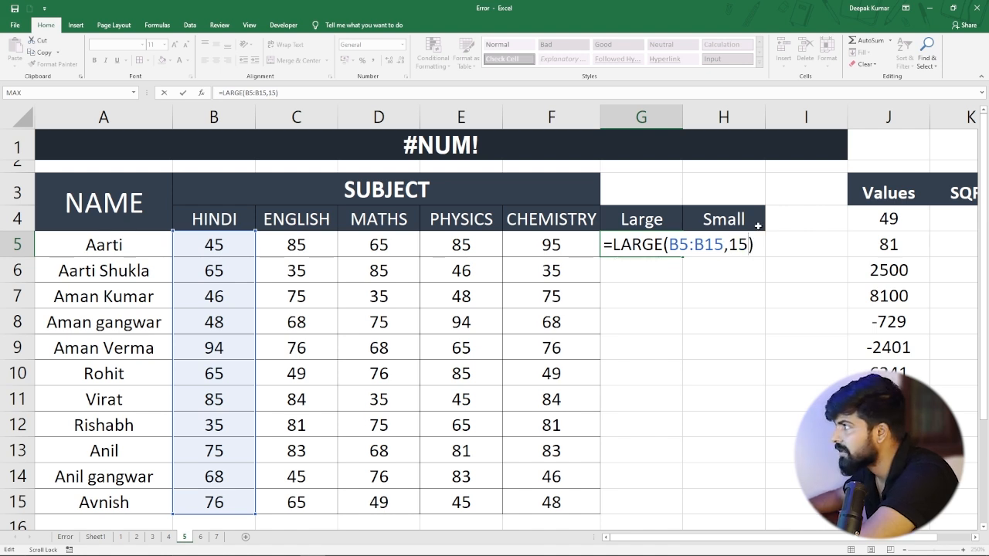
{"action": "key", "text": "Return"}
{"action": "left_click", "coordinate": [646, 243]}
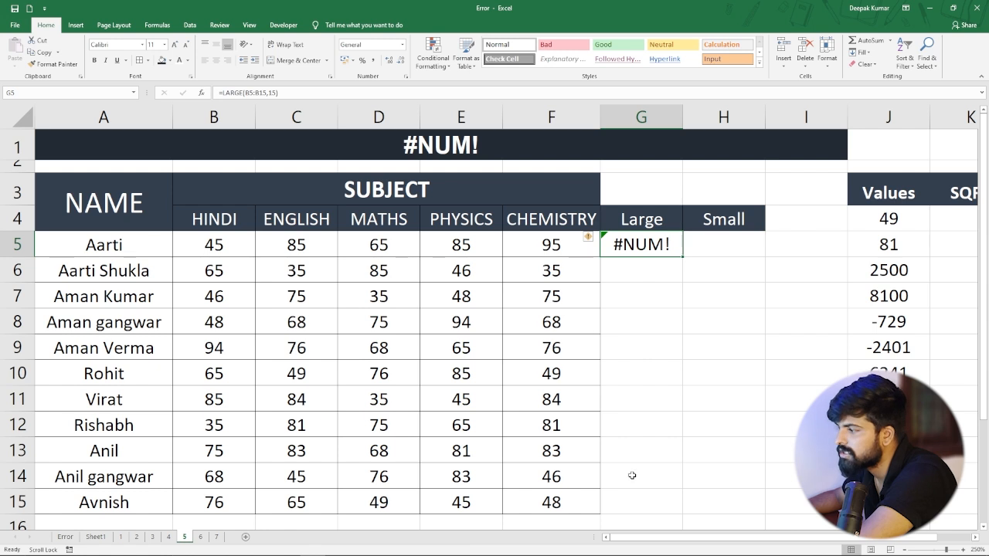
Enter =SQRT(J4) in K4 under the SQRT header for the first number in the Values list.
{"action": "left_click_drag", "start_coordinate": [628, 539], "coordinate": [770, 541]}
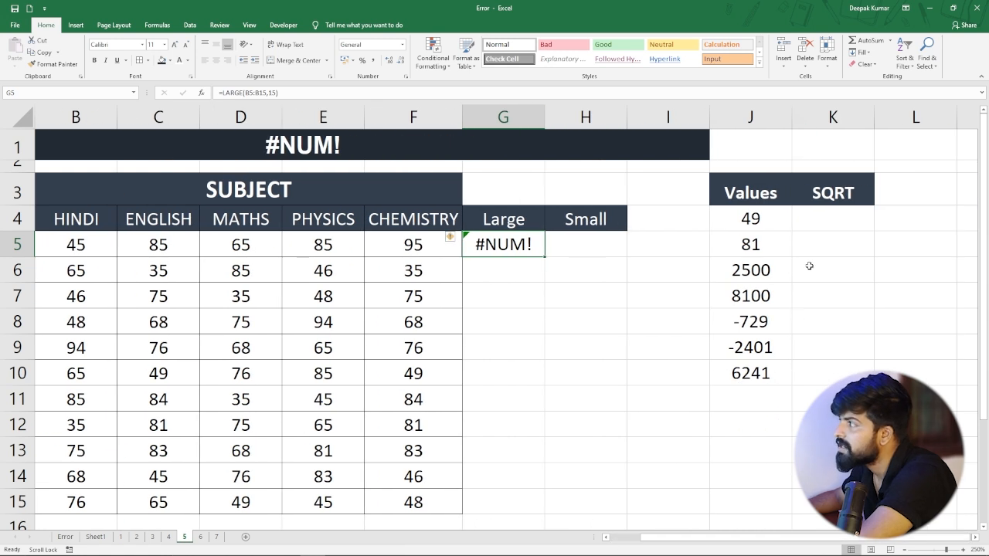
{"action": "left_click_drag", "start_coordinate": [749, 224], "coordinate": [746, 369]}
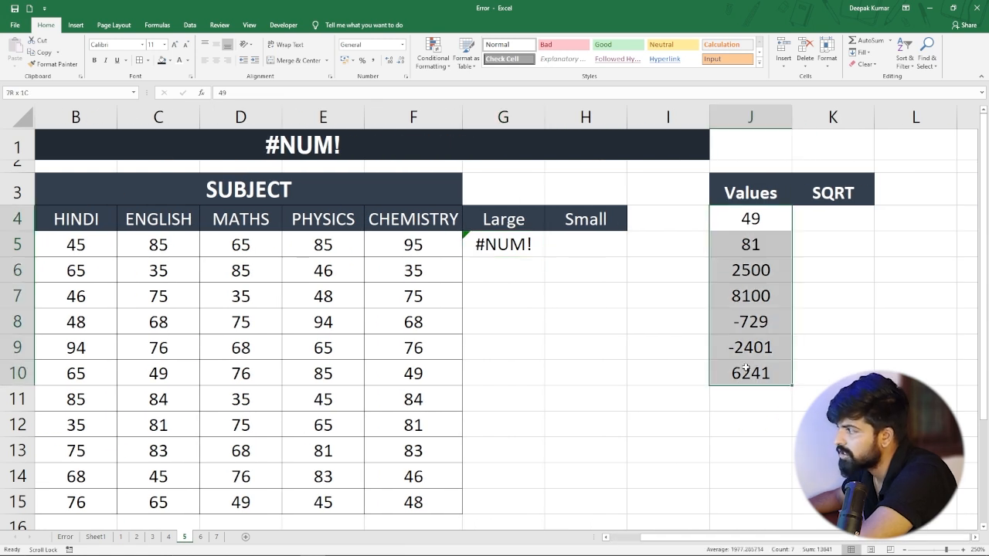
{"action": "left_click", "coordinate": [738, 246]}
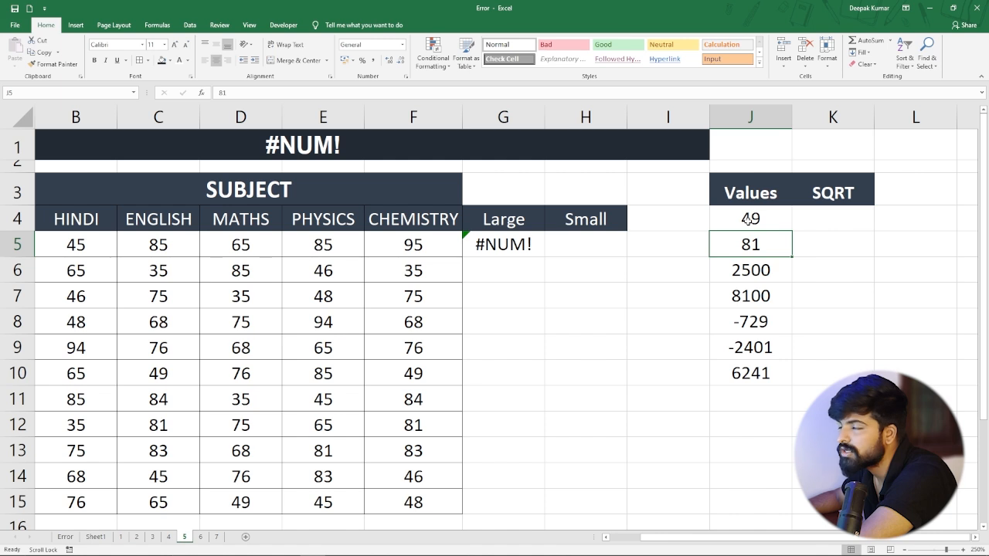
{"action": "left_click", "coordinate": [833, 220]}
{"action": "type", "text": "="}
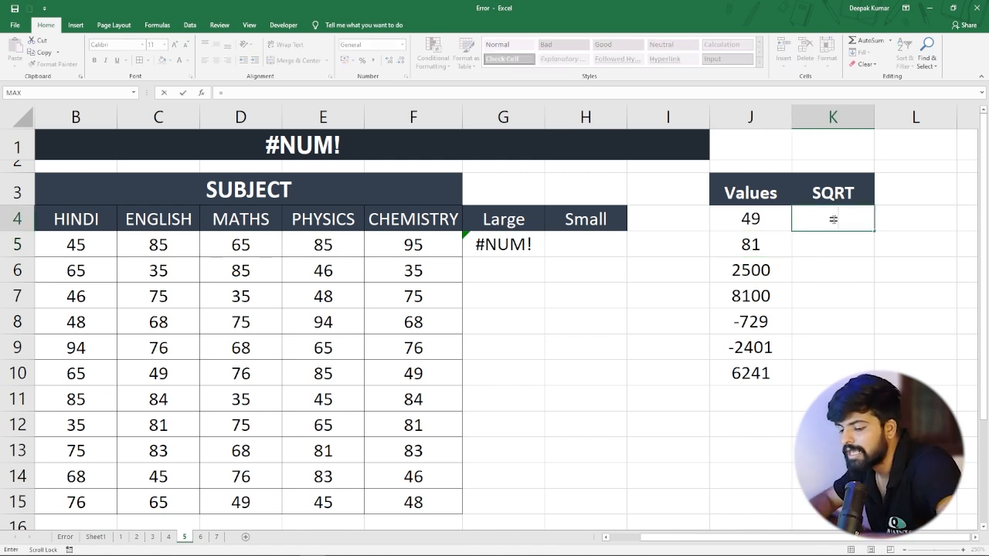
{"action": "type", "text": "sqrt"}
{"action": "key", "text": "Tab"}
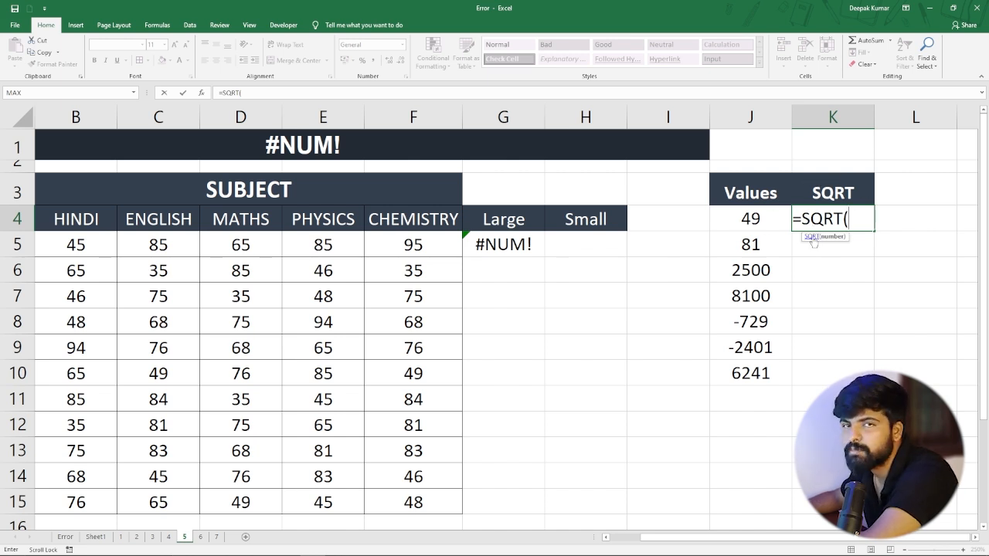
{"action": "left_click", "coordinate": [748, 216]}
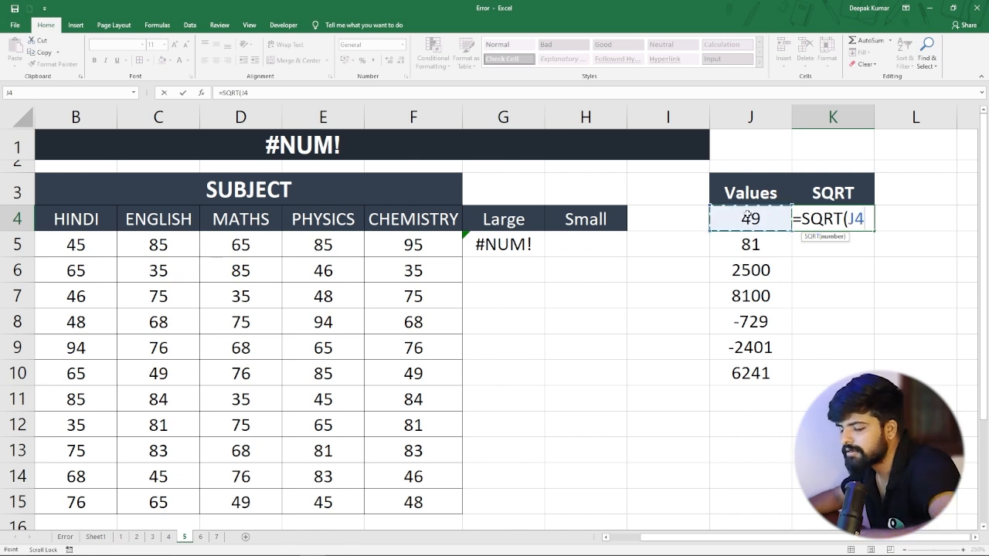
{"action": "type", "text": ")"}
{"action": "key", "text": "Return"}
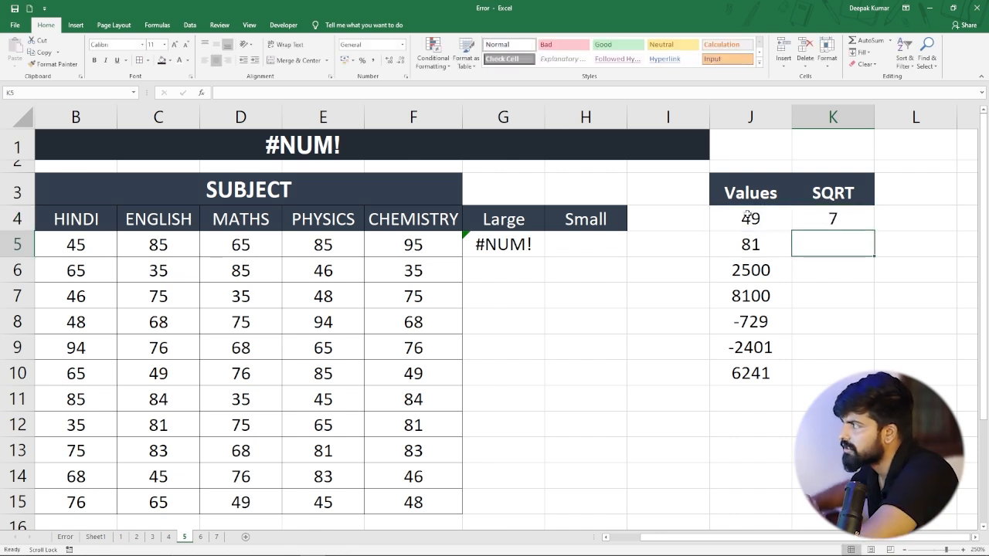
Fill the square-root formula from K4 down to K10 and compare the cells for positive and negative values.
{"action": "left_click", "coordinate": [748, 219]}
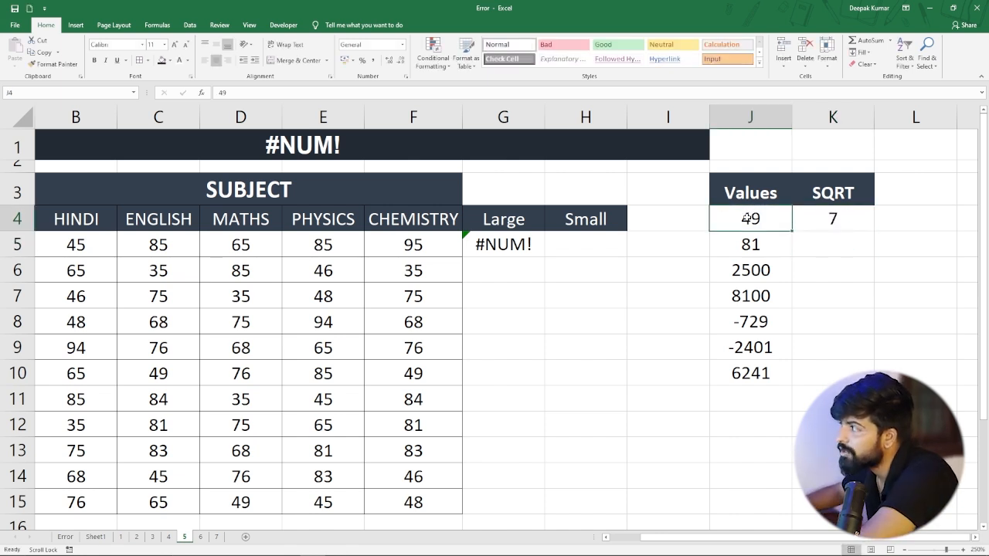
{"action": "left_click", "coordinate": [833, 218]}
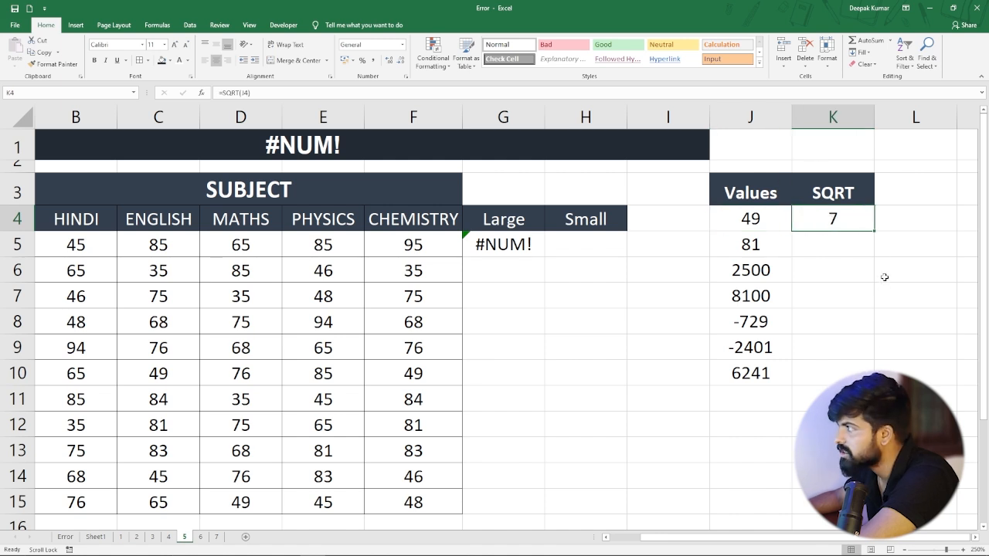
{"action": "left_click_drag", "start_coordinate": [874, 230], "coordinate": [873, 384]}
{"action": "left_click", "coordinate": [845, 264]}
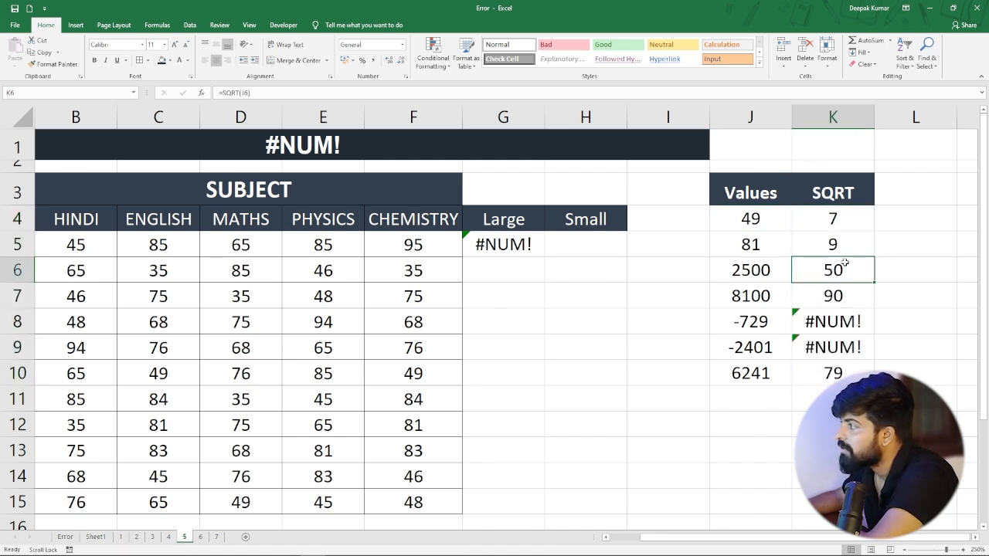
{"action": "left_click", "coordinate": [831, 239]}
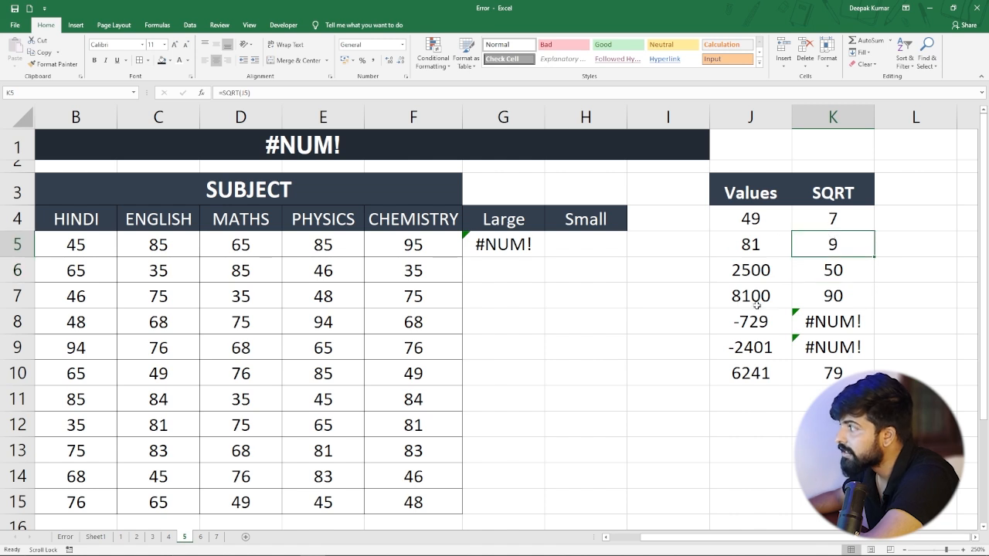
{"action": "left_click", "coordinate": [733, 324]}
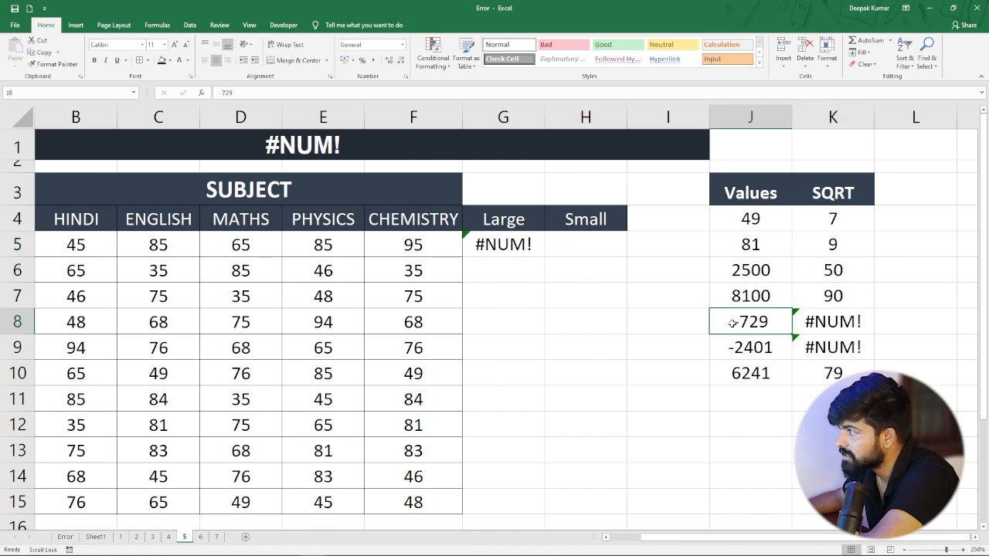
{"action": "left_click", "coordinate": [849, 322]}
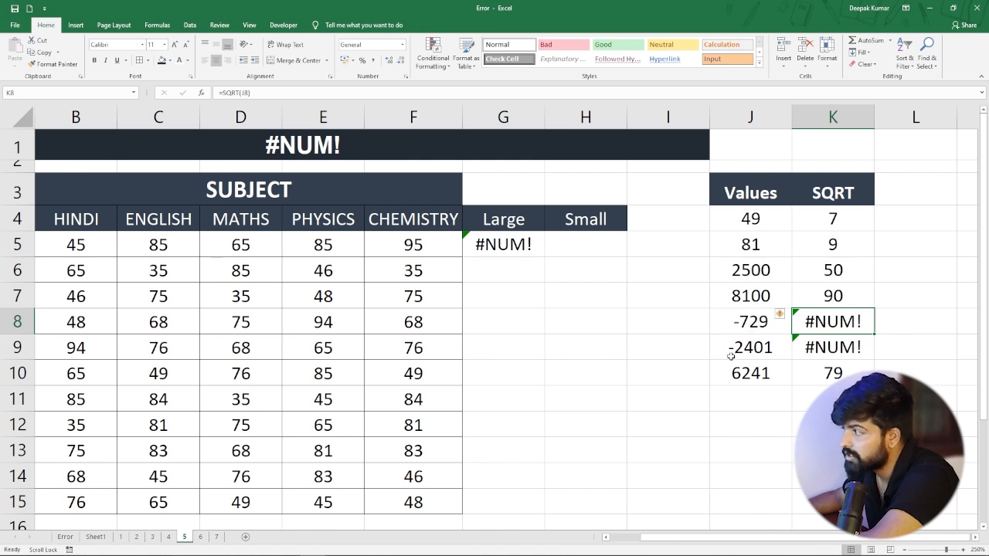
{"action": "left_click", "coordinate": [744, 318]}
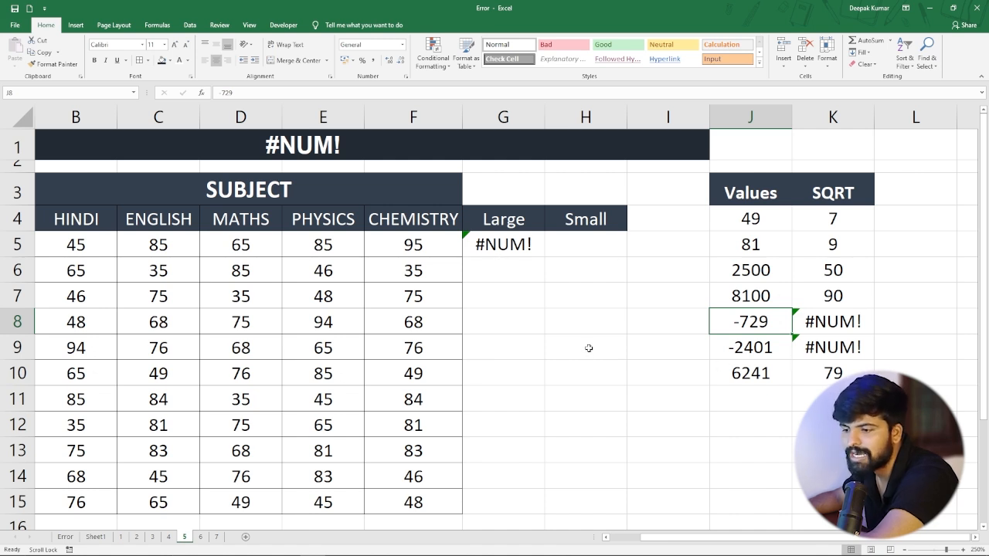
Switch to sheet 6 with the #REF! example and enter =D4*E4 in F4 to multiply salary by bonus.
{"action": "left_click", "coordinate": [201, 537]}
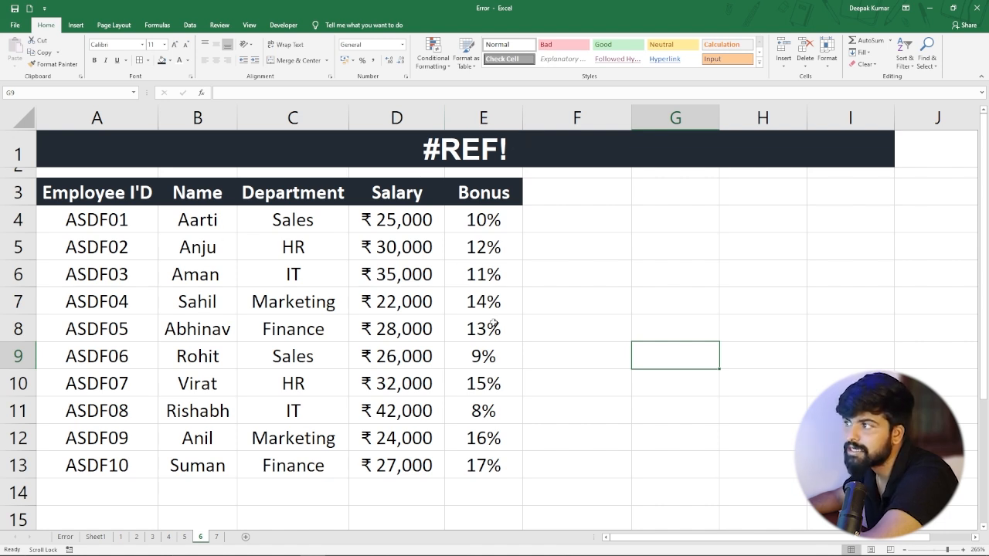
{"action": "left_click_drag", "start_coordinate": [390, 216], "coordinate": [386, 445]}
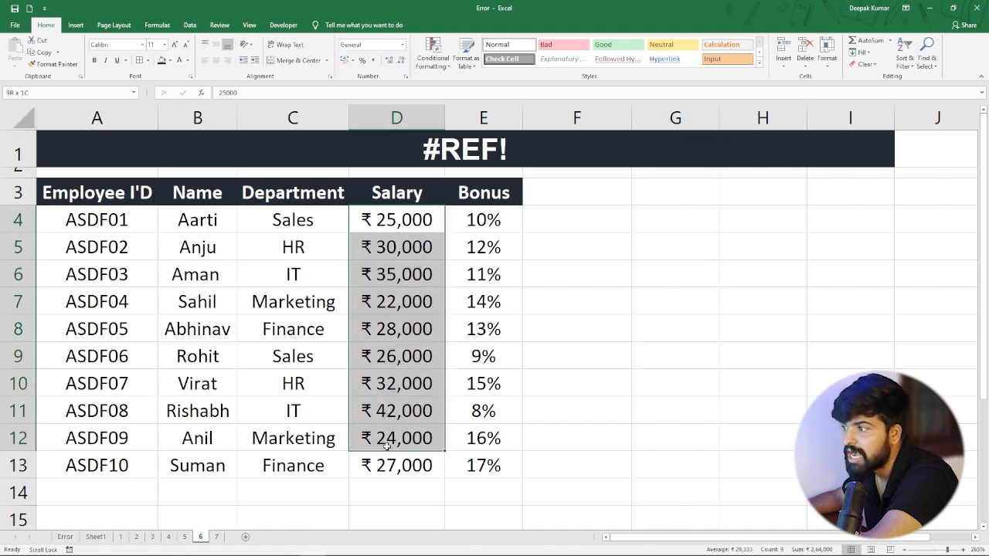
{"action": "left_click", "coordinate": [420, 303]}
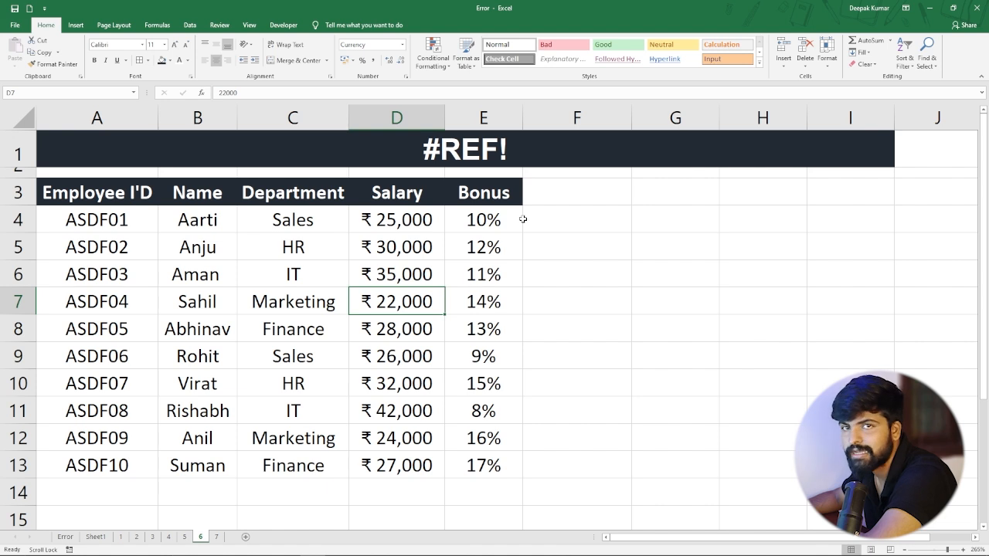
{"action": "left_click", "coordinate": [569, 219]}
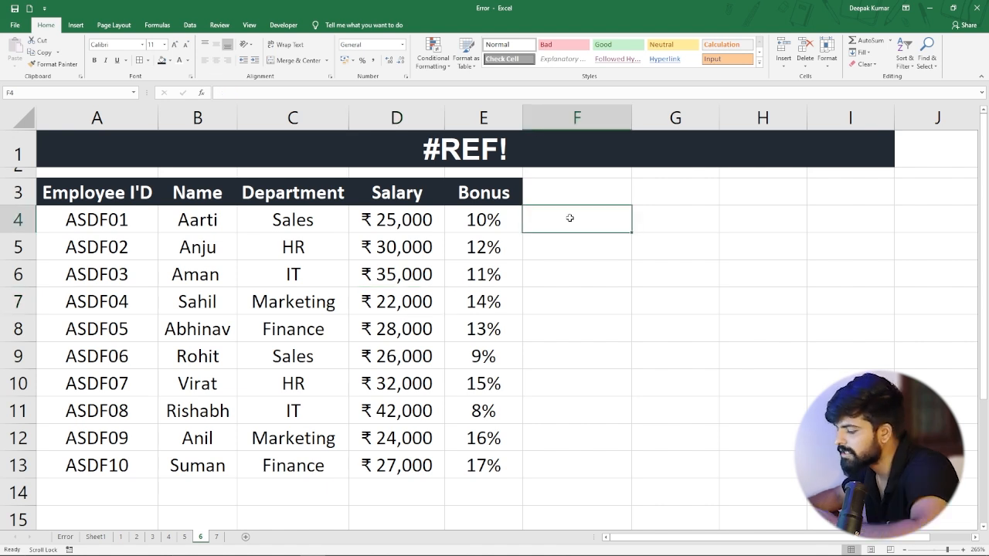
{"action": "type", "text": "="}
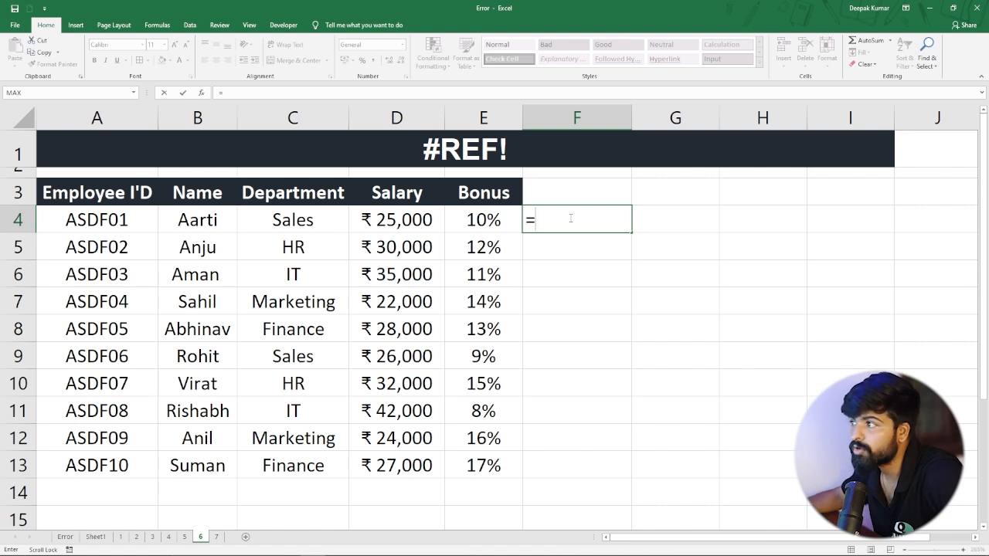
{"action": "left_click", "coordinate": [392, 218]}
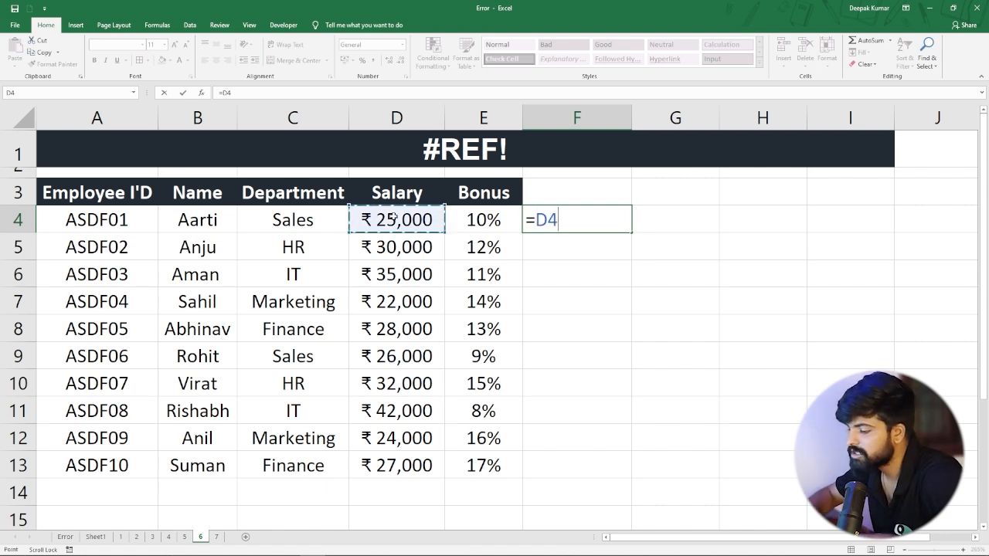
{"action": "type", "text": "*"}
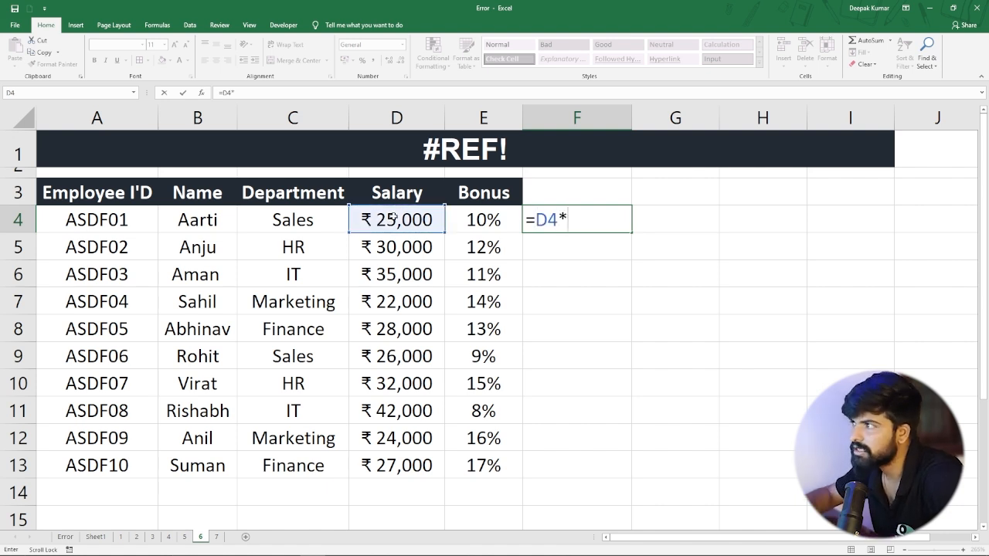
{"action": "left_click", "coordinate": [479, 220]}
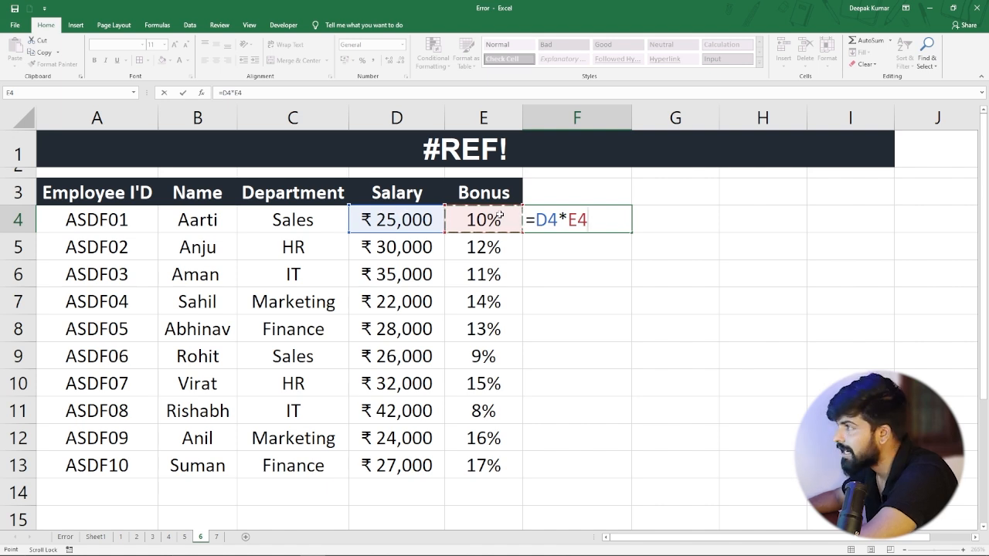
{"action": "key", "text": "Return"}
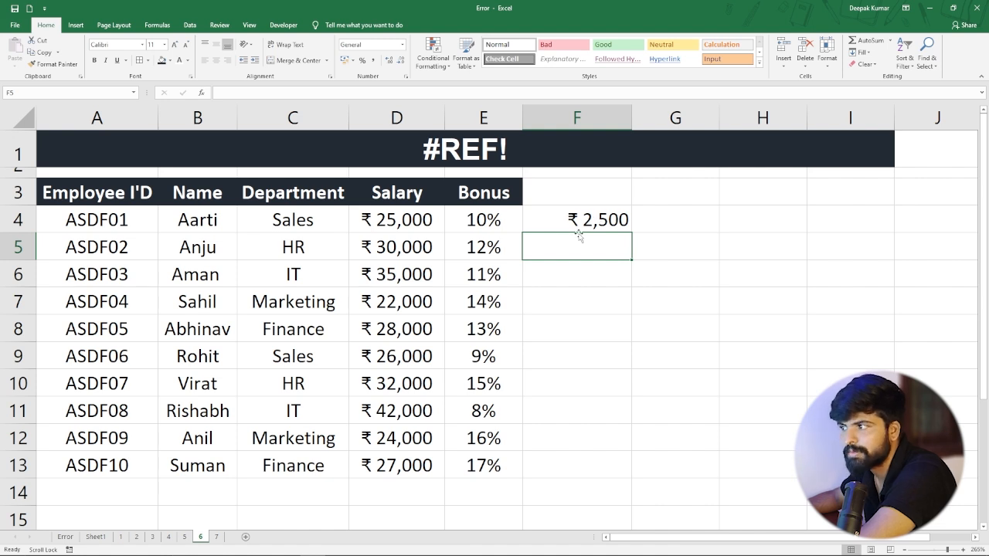
Fill the bonus amount formula from F4 down to F13 for all the employees.
{"action": "left_click", "coordinate": [612, 220]}
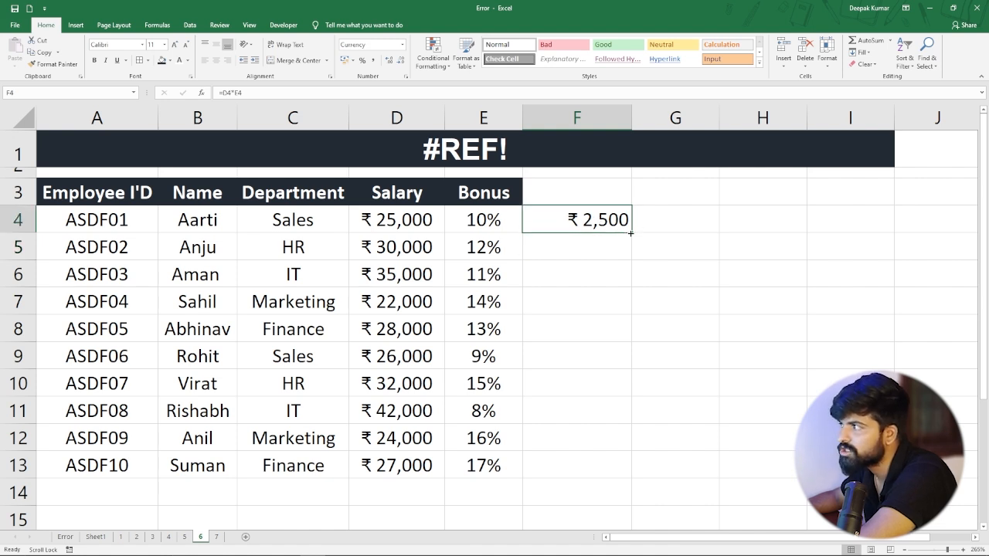
{"action": "left_click_drag", "start_coordinate": [630, 233], "coordinate": [604, 473]}
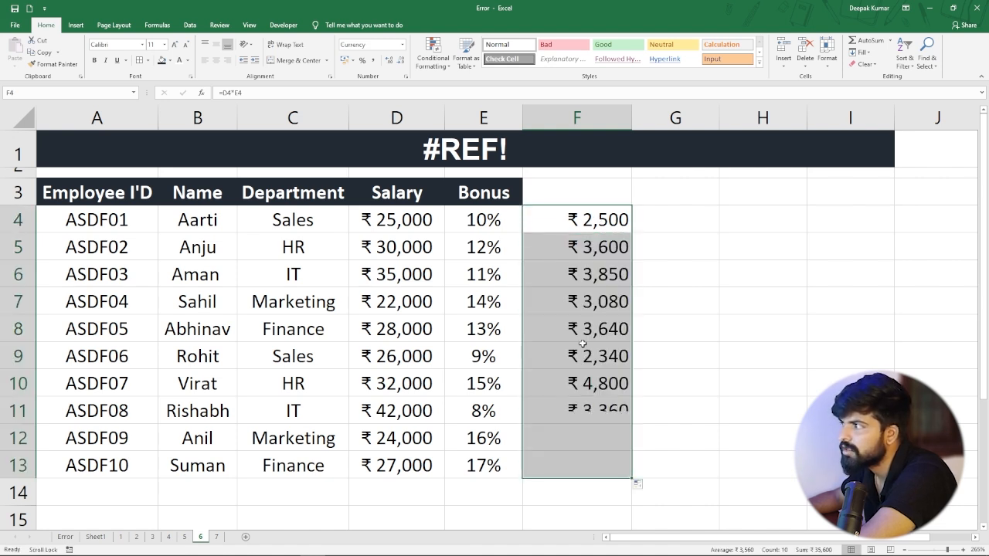
{"action": "left_click", "coordinate": [557, 294]}
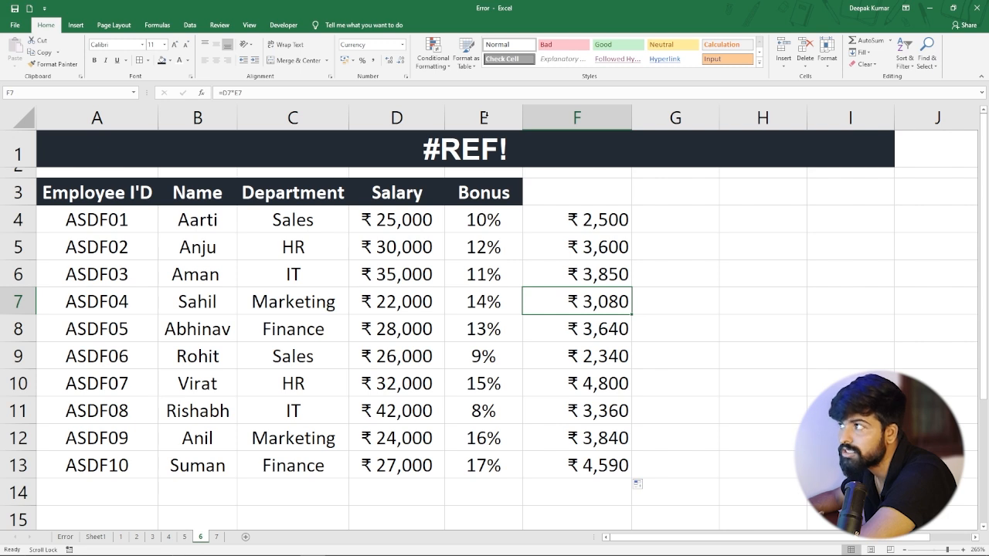
Delete the entire Bonus column E and check the dependent formula in the row for ASDF02.
{"action": "left_click", "coordinate": [484, 118]}
{"action": "right_click", "coordinate": [485, 118]}
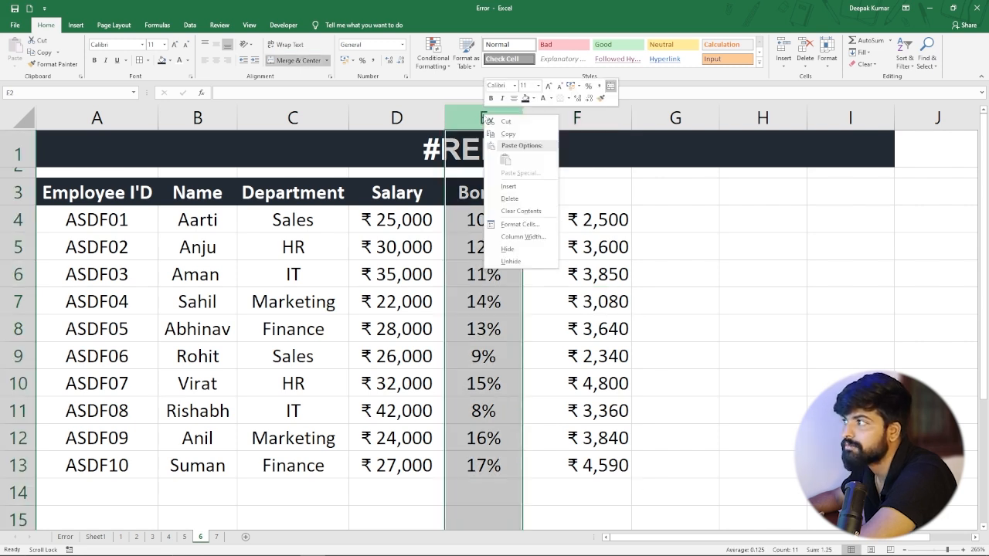
{"action": "left_click", "coordinate": [510, 199]}
{"action": "left_click", "coordinate": [504, 232]}
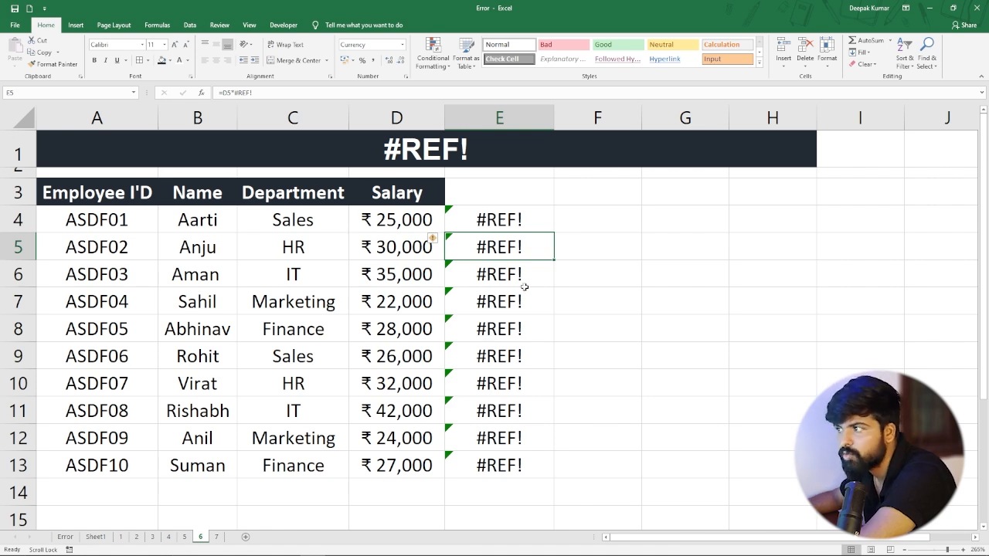
Switch to sheet 4 with the #NULL! example and check the total sales formula in H5.
{"action": "left_click", "coordinate": [184, 537]}
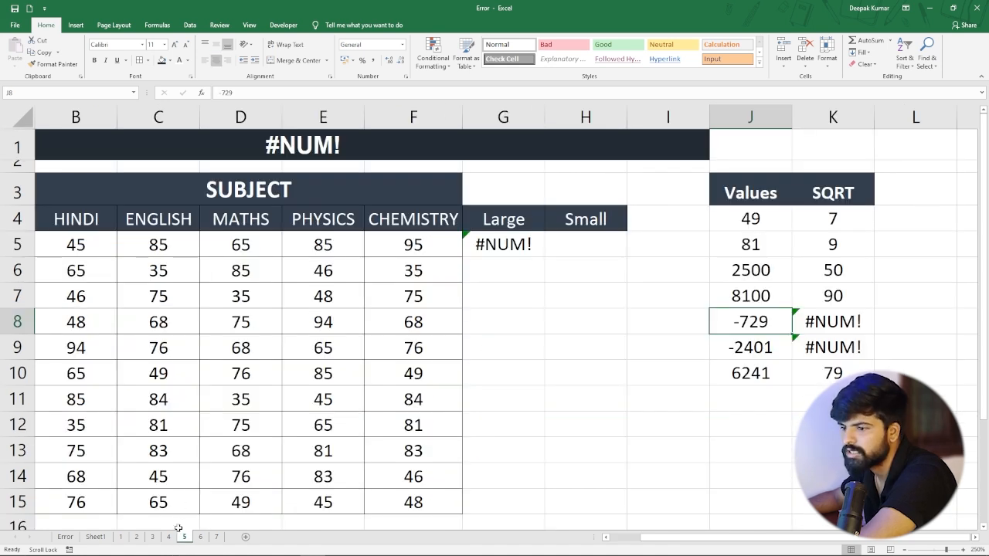
{"action": "left_click", "coordinate": [169, 537]}
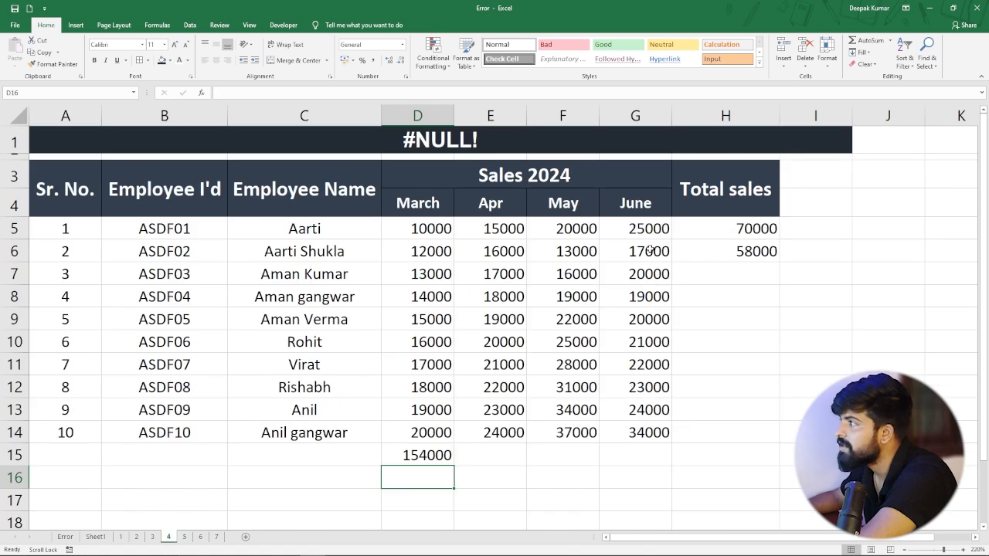
{"action": "left_click", "coordinate": [707, 225]}
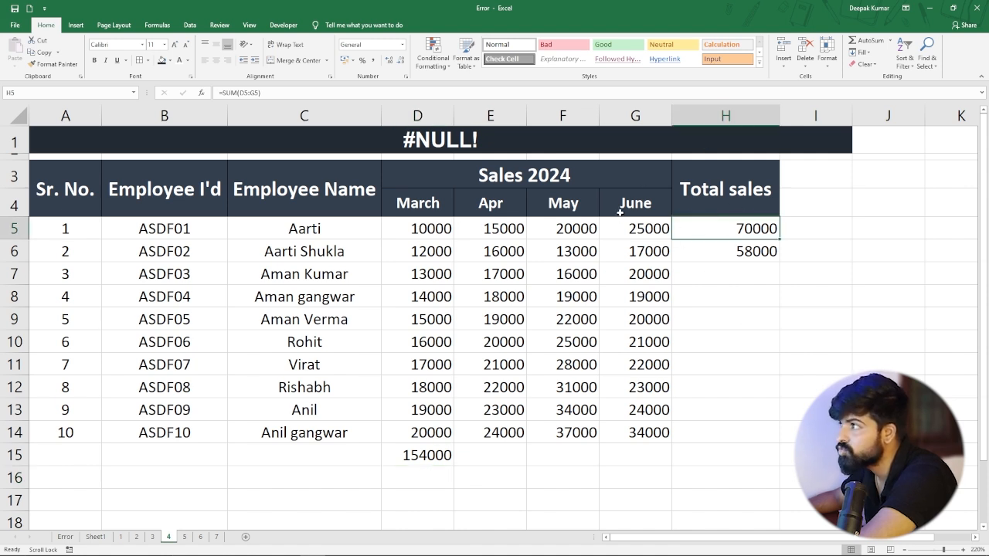
{"action": "left_click", "coordinate": [632, 110]}
{"action": "right_click", "coordinate": [632, 111]}
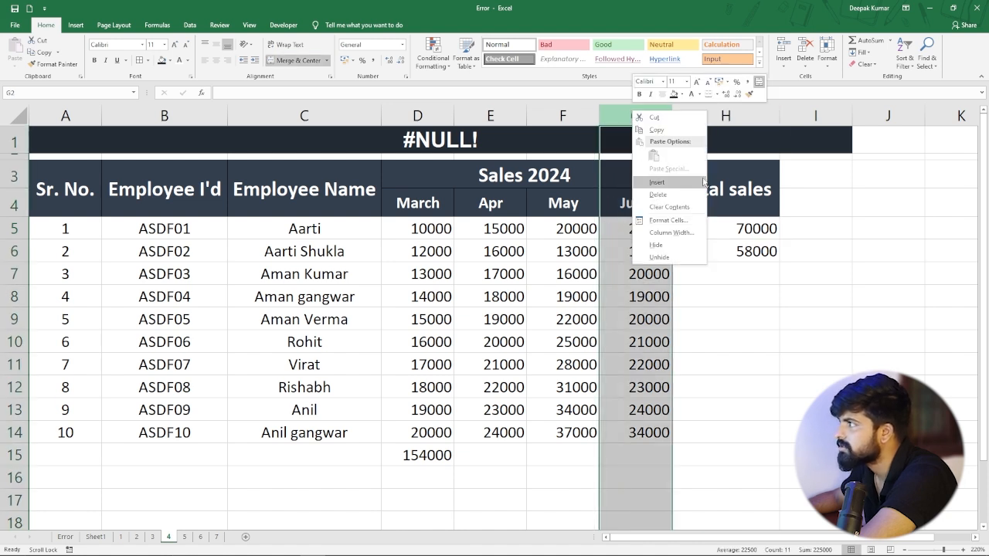
{"action": "left_click", "coordinate": [664, 184]}
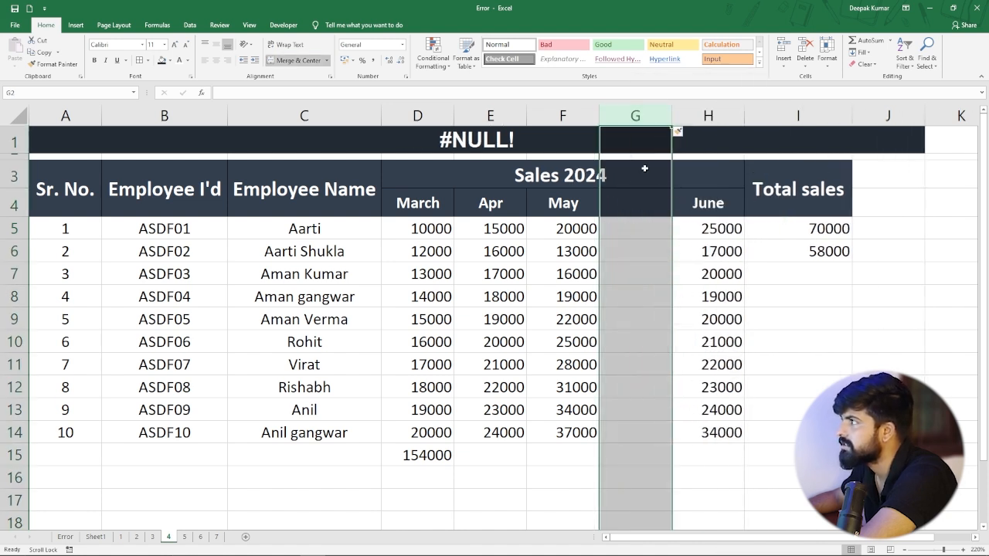
{"action": "key", "text": "ctrl+z"}
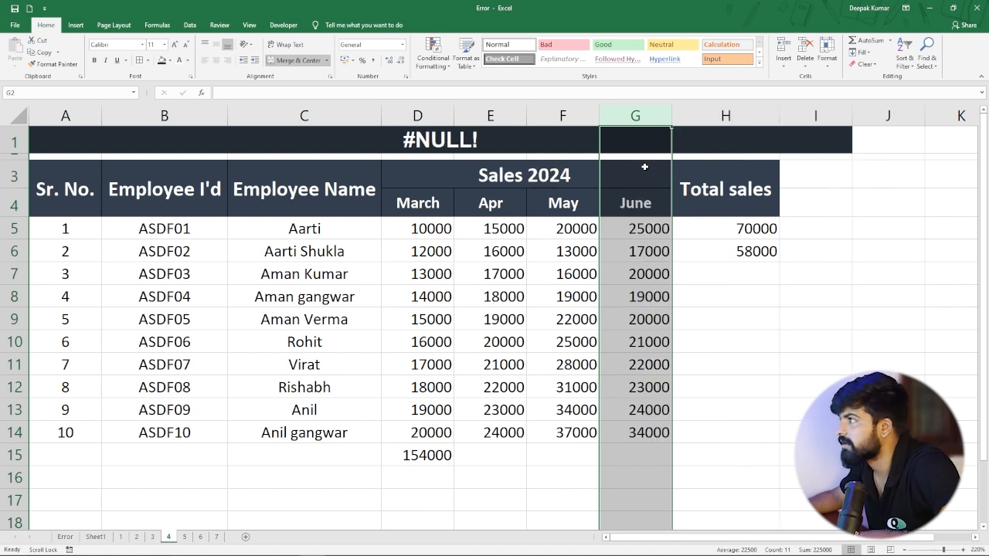
Delete the entire June sales column G and check the comma-separated total sales formula for ASDF02.
{"action": "right_click", "coordinate": [640, 117]}
{"action": "left_click", "coordinate": [664, 204]}
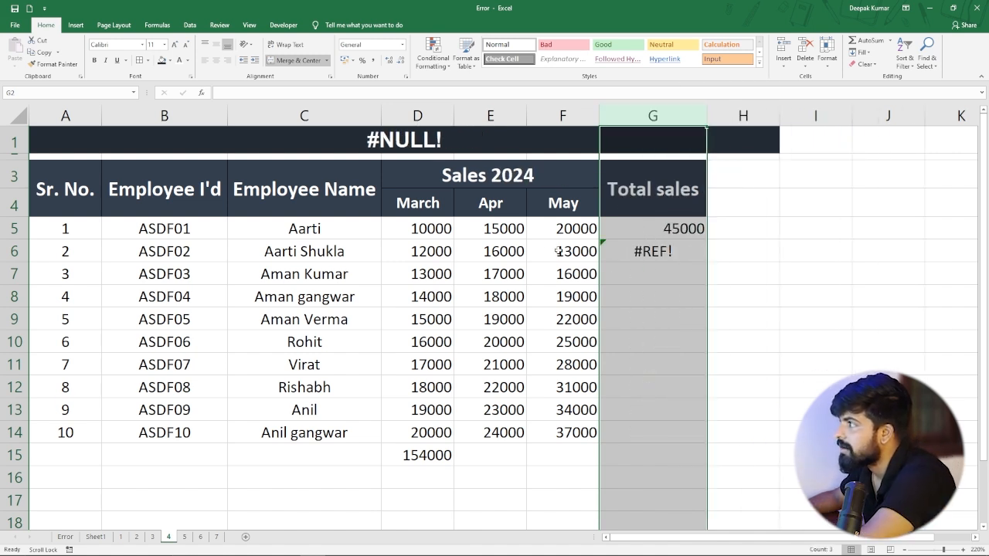
{"action": "left_click", "coordinate": [566, 251]}
{"action": "left_click", "coordinate": [642, 253]}
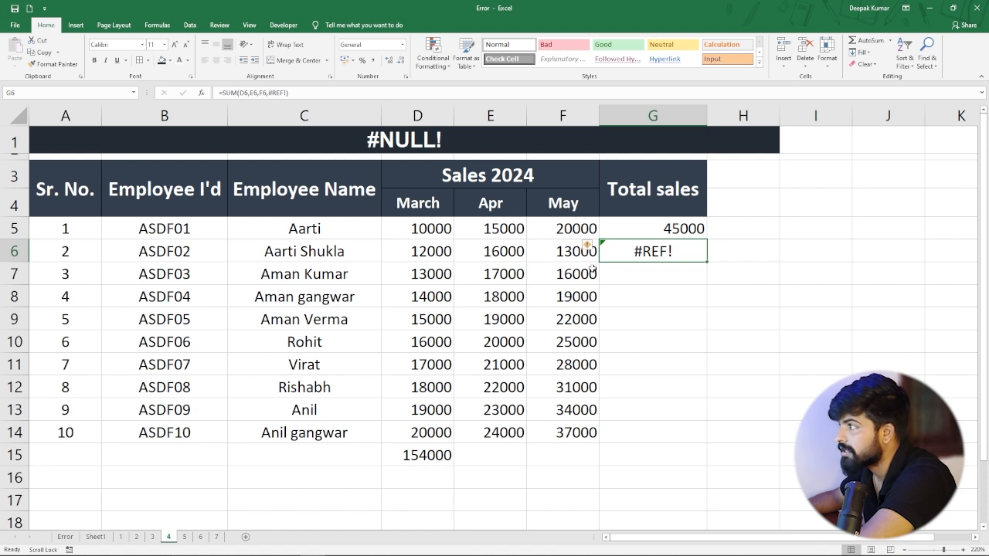
Examine the range-based SUM formula in G5 and the cells it refers to, leaving the formula as it is.
{"action": "left_click", "coordinate": [661, 228]}
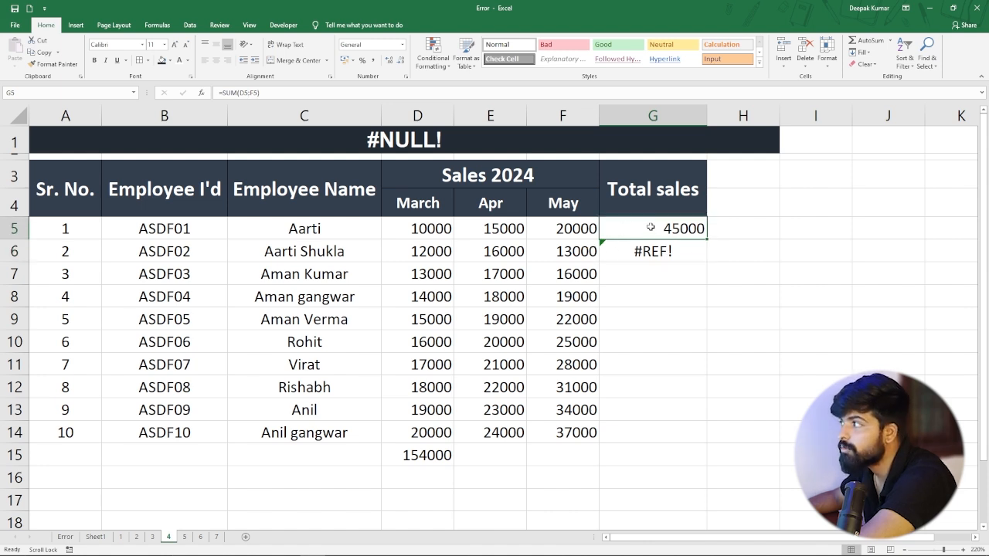
{"action": "double_click", "coordinate": [650, 227]}
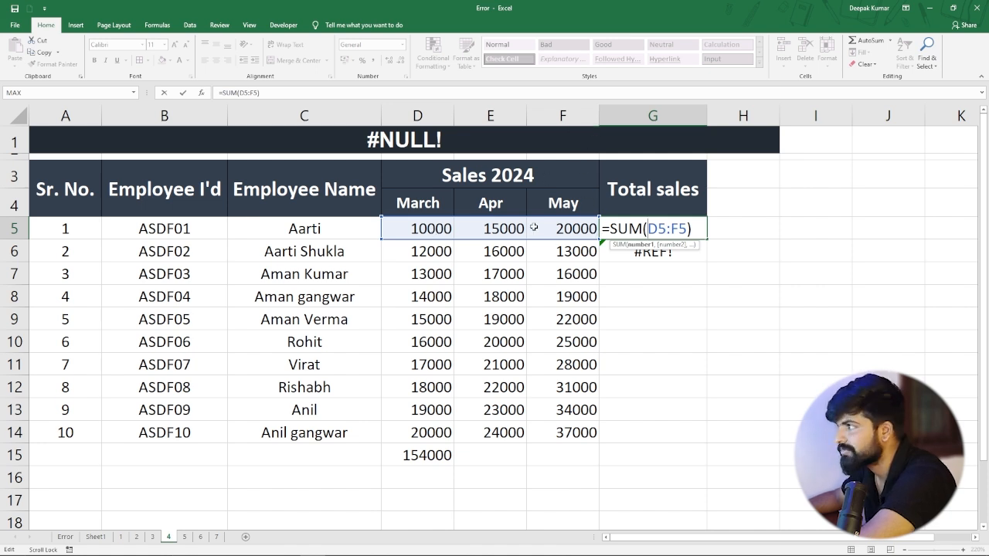
{"action": "key", "text": "Return"}
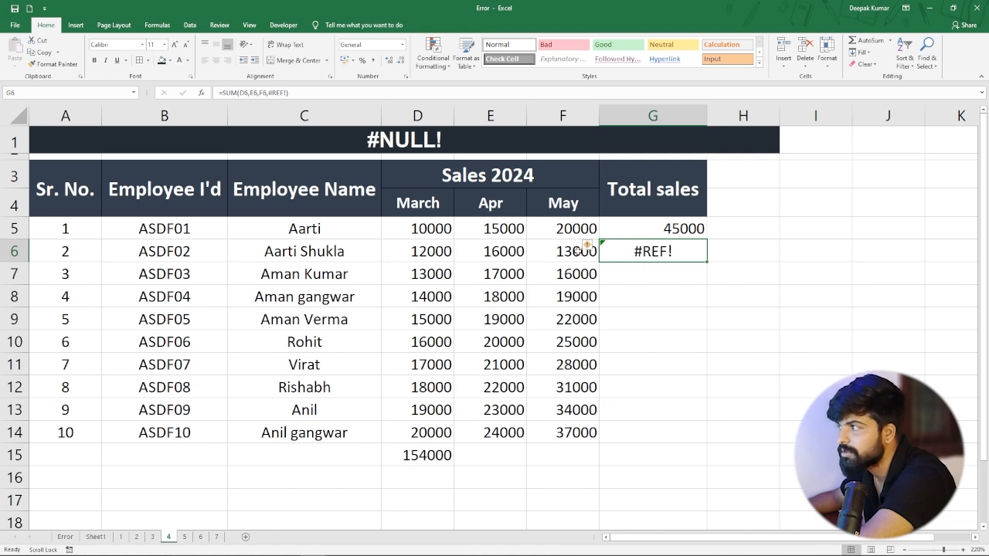
Revisit the #REF! example on sheet 6, then open sheet 7 with the #VALUE! example and look over the names in A5:A19.
{"action": "left_click", "coordinate": [184, 537]}
{"action": "left_click", "coordinate": [201, 537]}
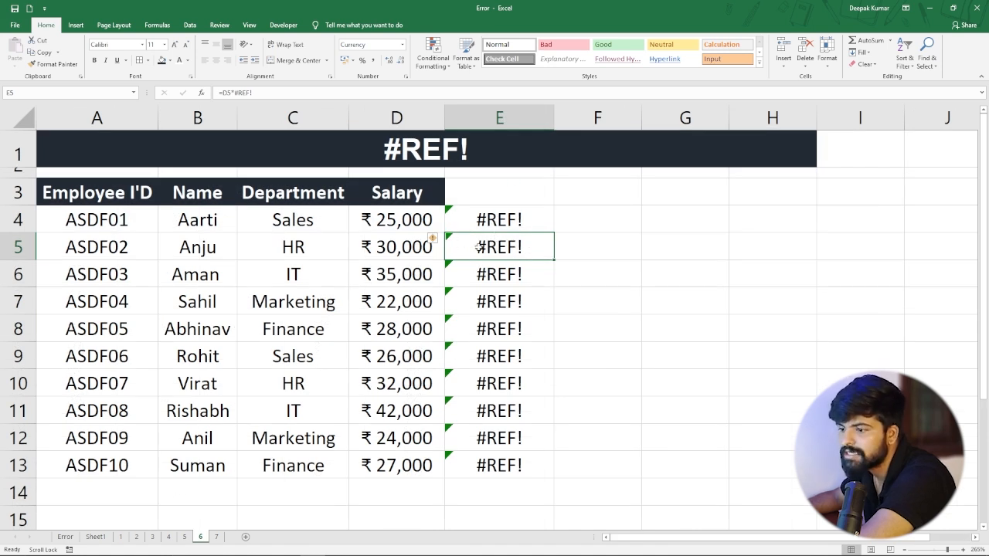
{"action": "left_click", "coordinate": [217, 537]}
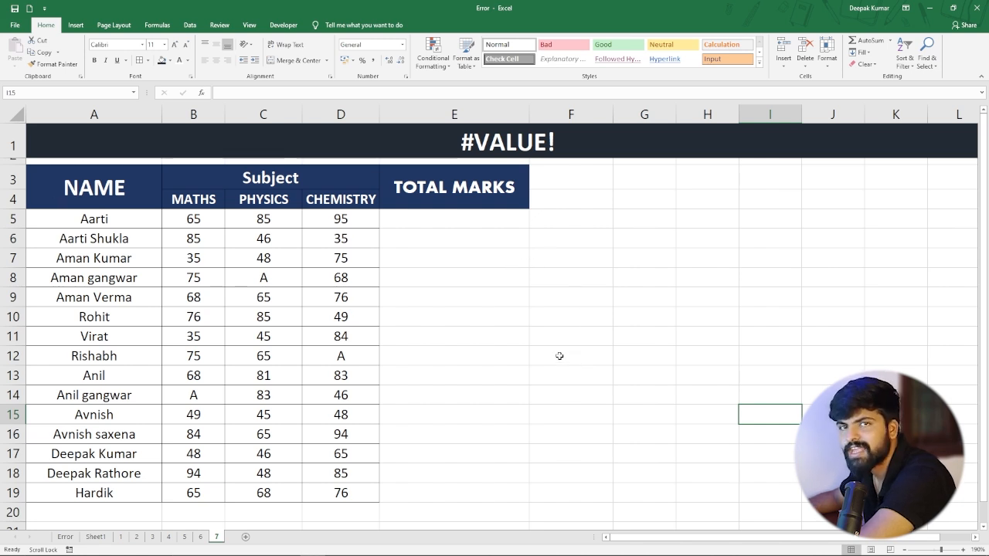
{"action": "left_click_drag", "start_coordinate": [114, 229], "coordinate": [104, 493]}
{"action": "left_click", "coordinate": [129, 317]}
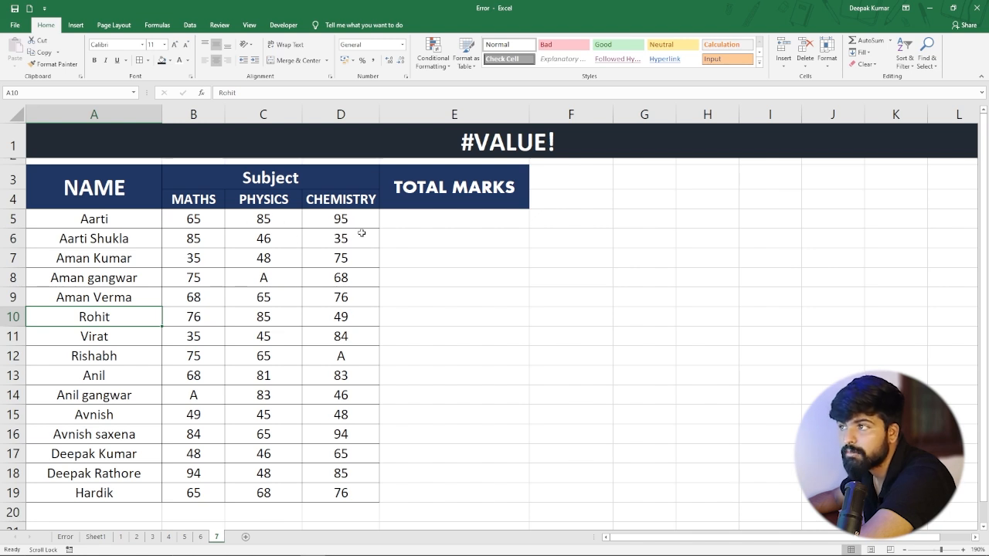
Enter =B5+C5+D5 in E5 to total the Maths, Physics and Chemistry marks.
{"action": "left_click", "coordinate": [449, 222]}
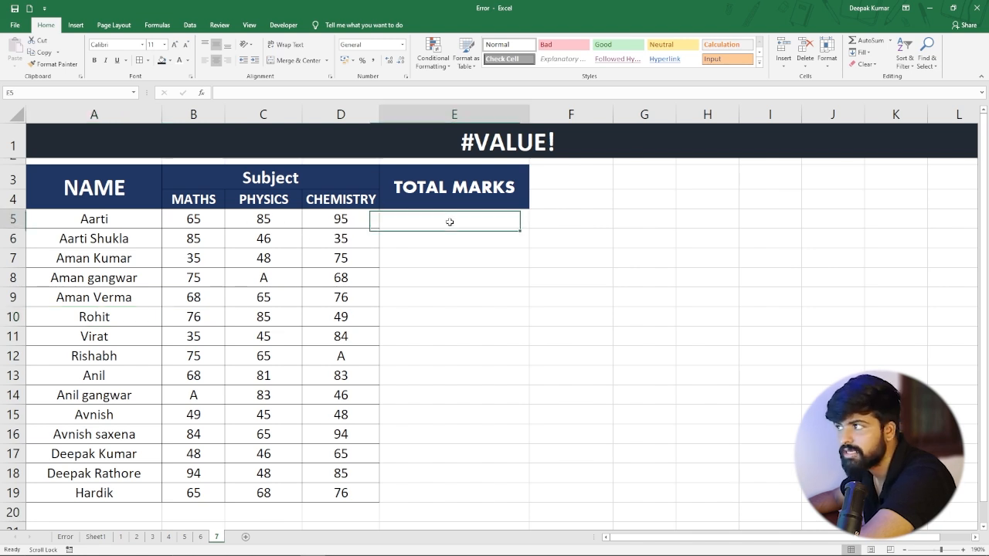
{"action": "type", "text": "="}
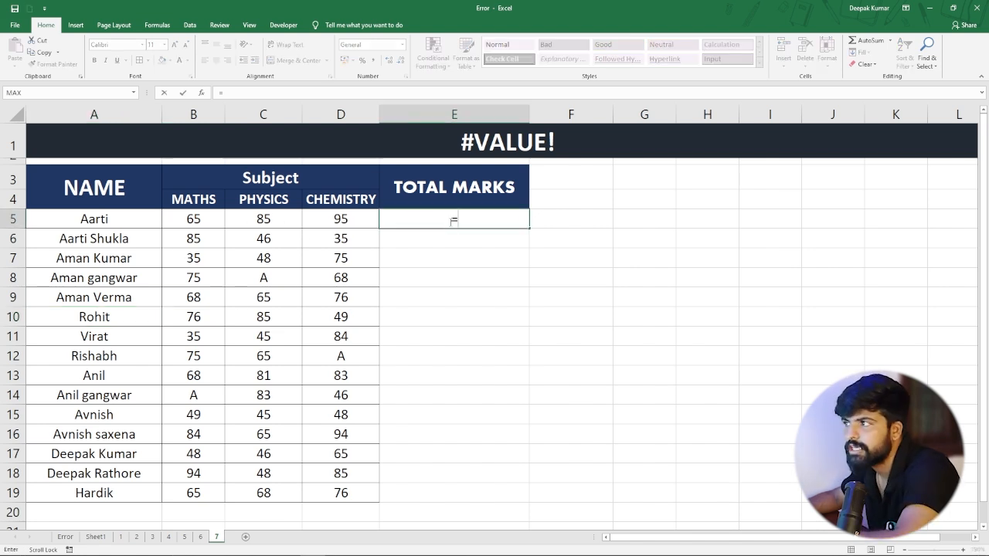
{"action": "left_click", "coordinate": [194, 221]}
{"action": "type", "text": "+"}
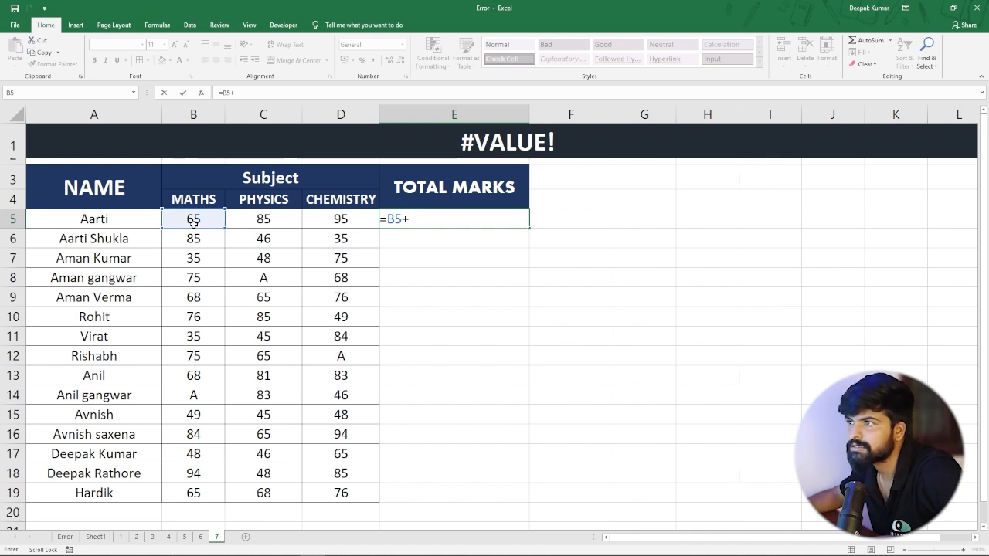
{"action": "left_click", "coordinate": [244, 214]}
{"action": "type", "text": "+"}
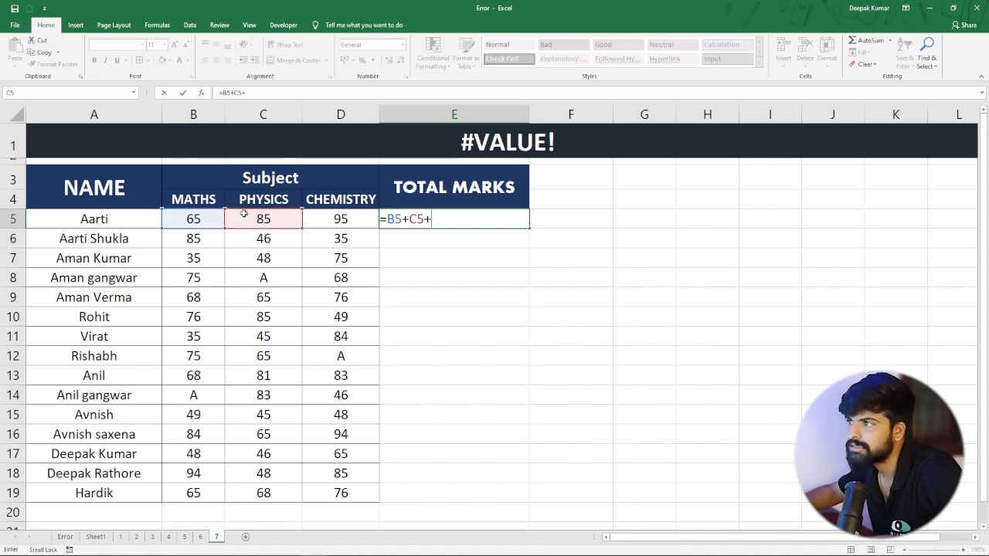
{"action": "left_click", "coordinate": [335, 221]}
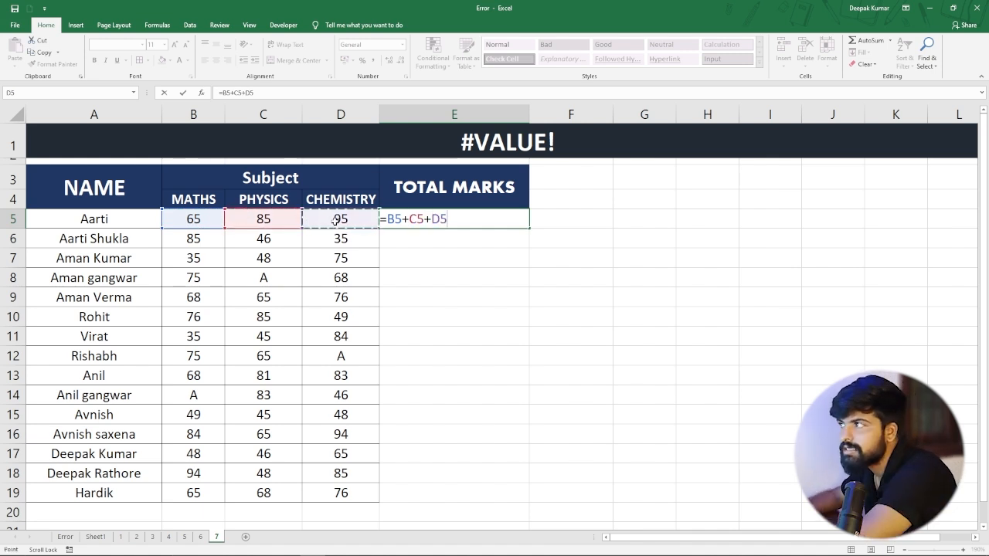
{"action": "key", "text": "Return"}
Fill the total marks formula from E5 down to E19 for all the students.
{"action": "left_click_drag", "start_coordinate": [188, 218], "coordinate": [340, 221]}
{"action": "left_click", "coordinate": [460, 222]}
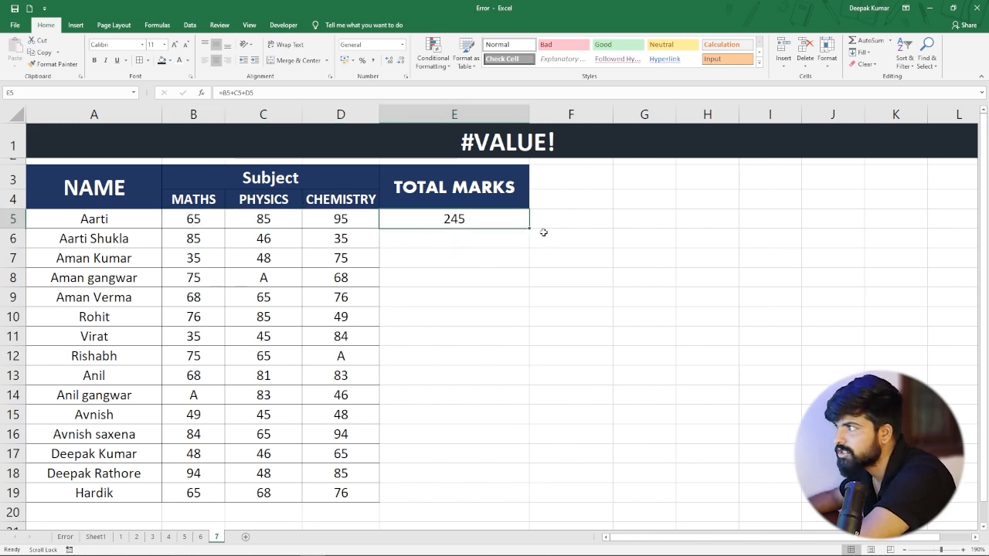
{"action": "left_click_drag", "start_coordinate": [531, 229], "coordinate": [510, 495]}
{"action": "left_click", "coordinate": [480, 416]}
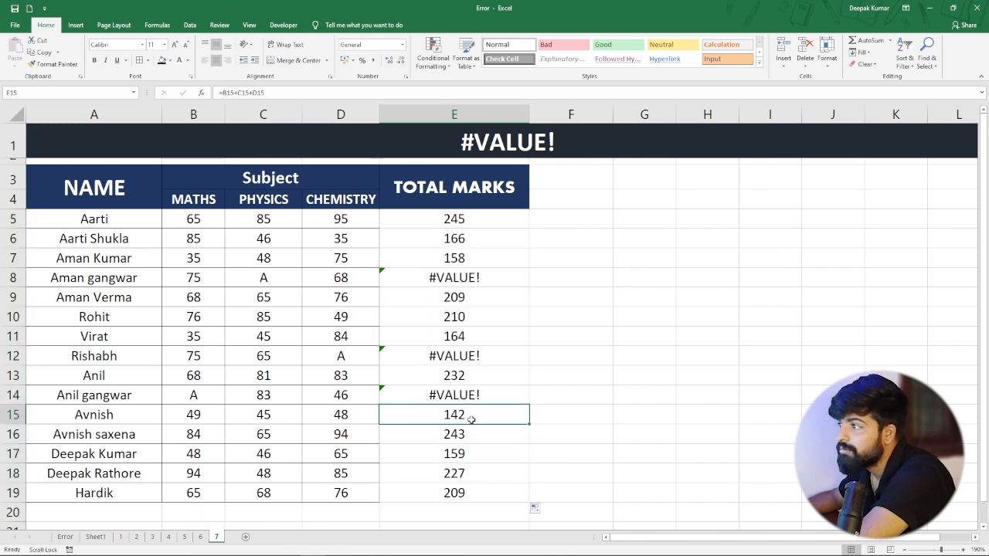
Check the total marks formulas in the error cells E8, E12 and E14.
{"action": "left_click", "coordinate": [451, 277]}
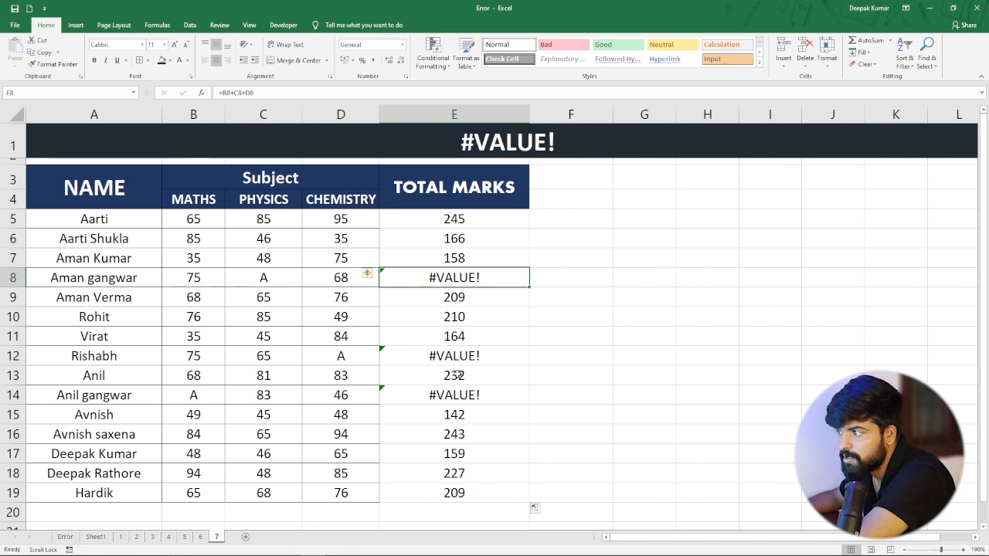
{"action": "left_click", "coordinate": [455, 357]}
{"action": "left_click", "coordinate": [453, 398]}
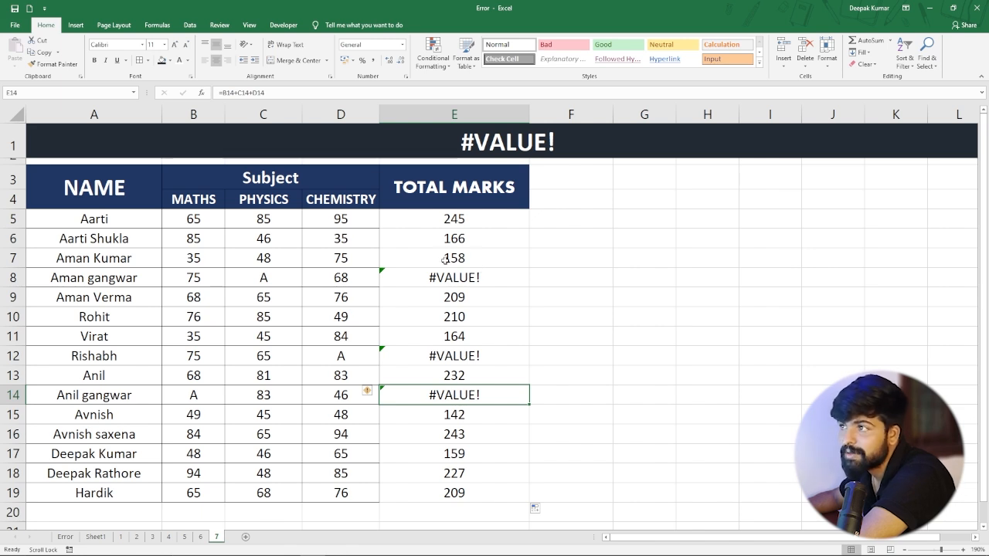
Examine the marks behind each error total, comparing the text entries in C8, D12 and B14 with the numeric marks.
{"action": "left_click", "coordinate": [462, 283]}
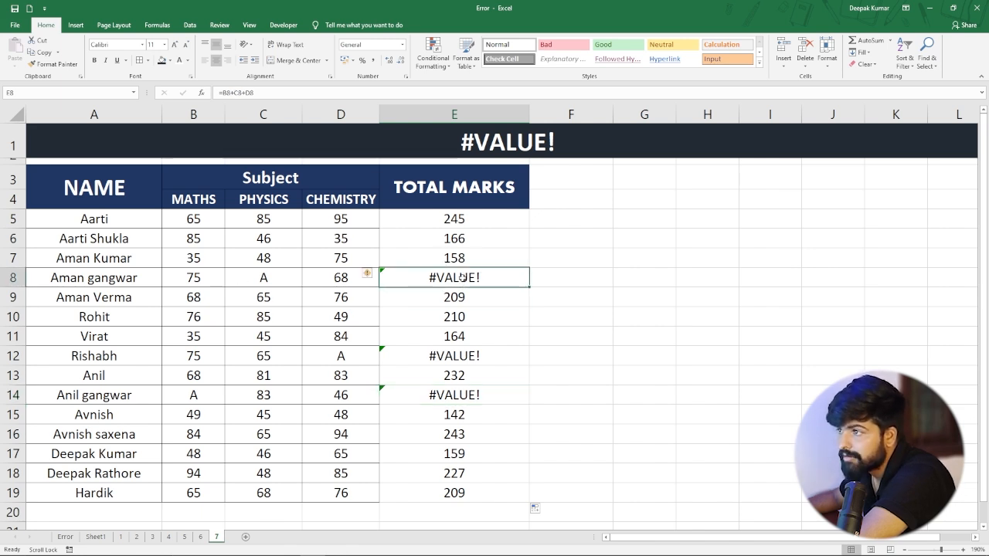
{"action": "left_click_drag", "start_coordinate": [188, 277], "coordinate": [362, 280]}
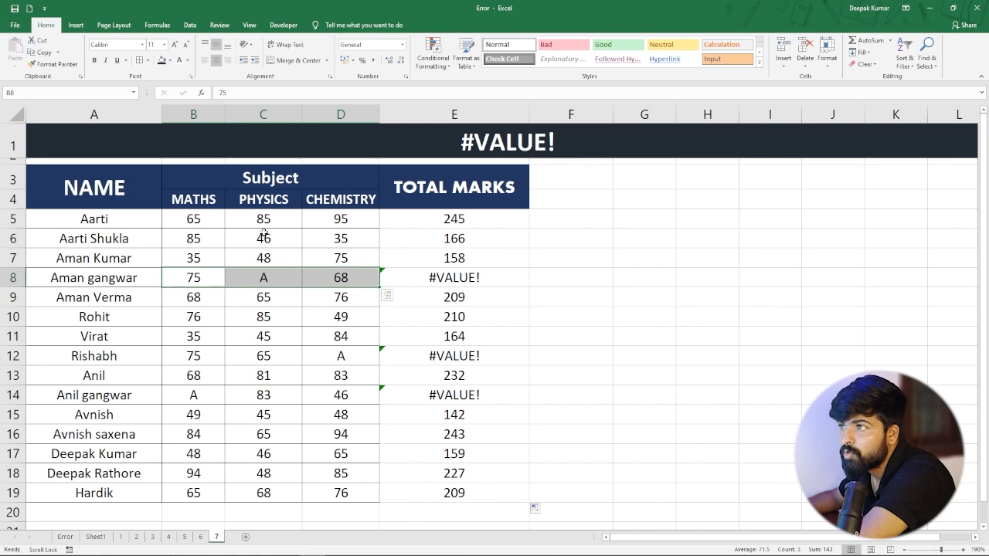
{"action": "left_click", "coordinate": [274, 286]}
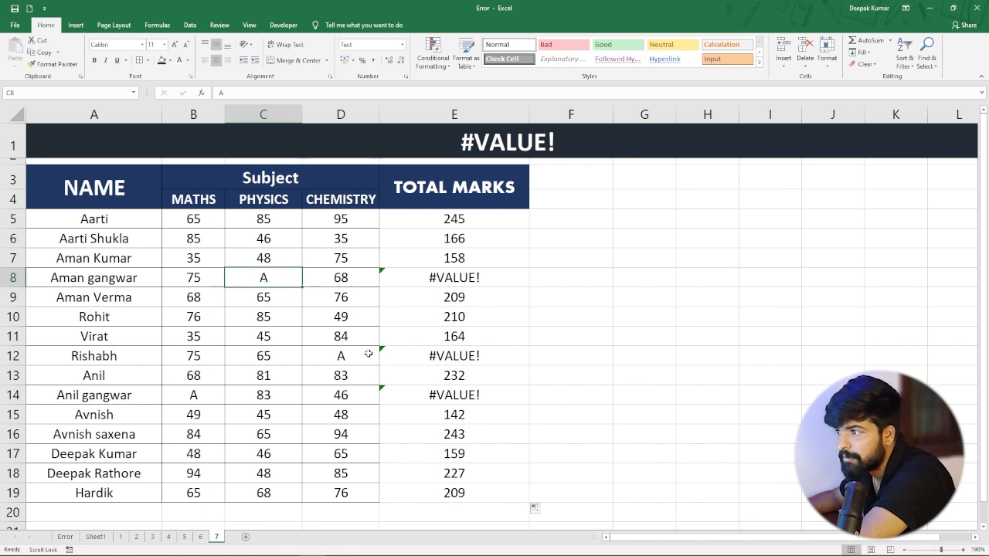
{"action": "left_click", "coordinate": [334, 359]}
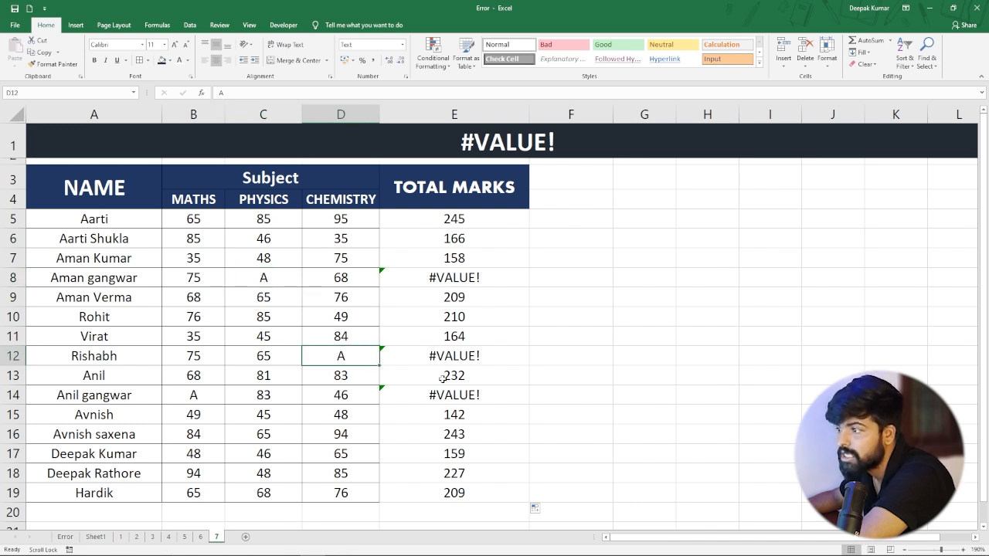
{"action": "left_click", "coordinate": [464, 394]}
{"action": "left_click", "coordinate": [199, 397]}
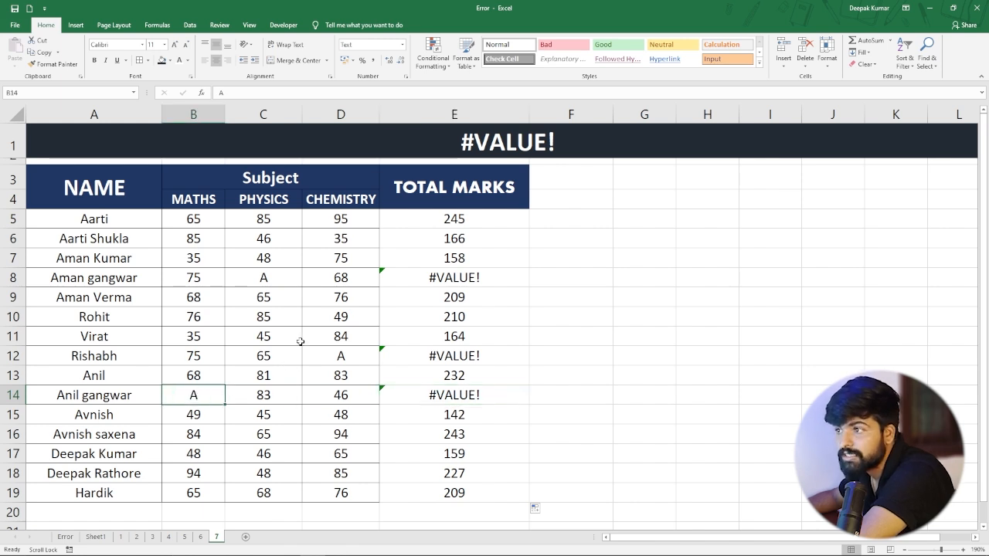
{"action": "left_click", "coordinate": [208, 277]}
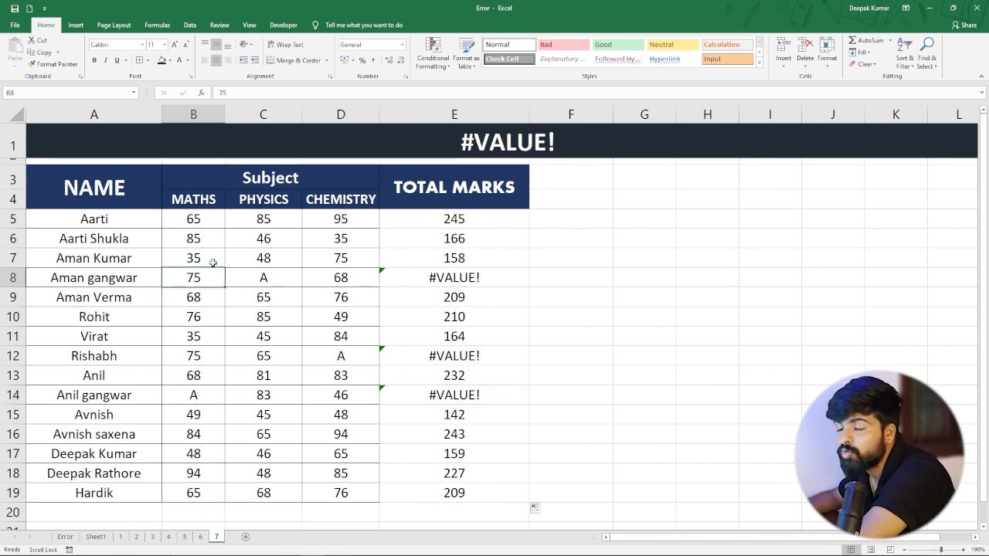
{"action": "left_click", "coordinate": [265, 279]}
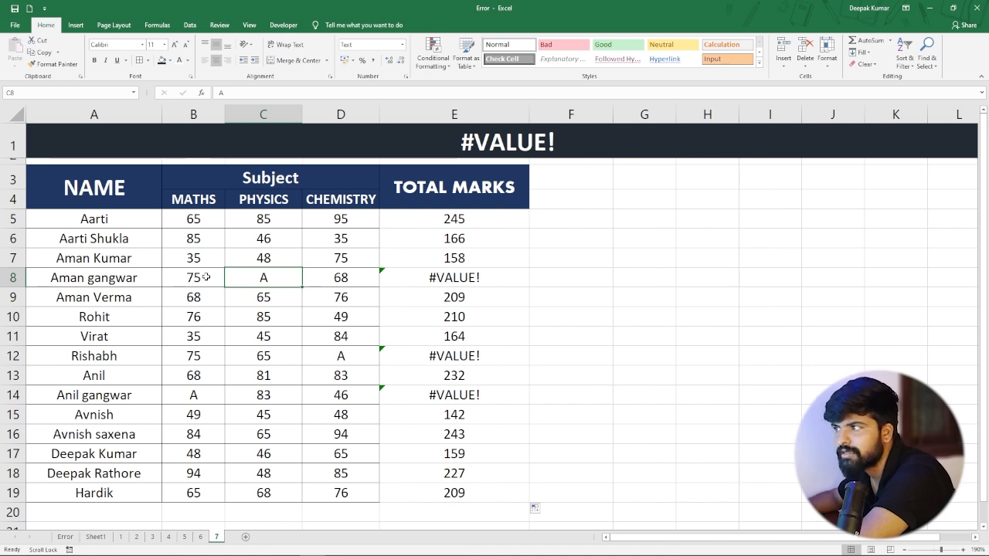
{"action": "left_click", "coordinate": [487, 280]}
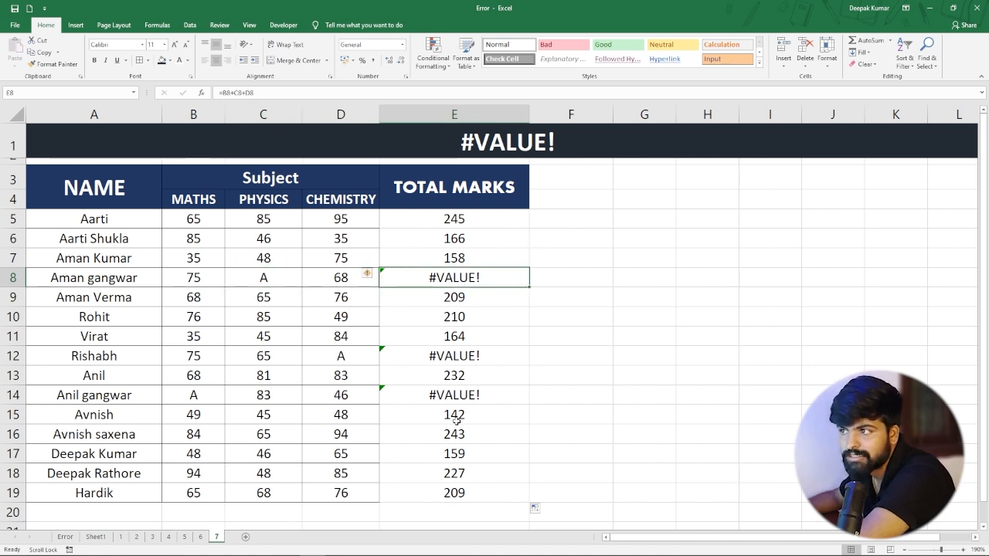
{"action": "left_click", "coordinate": [263, 277]}
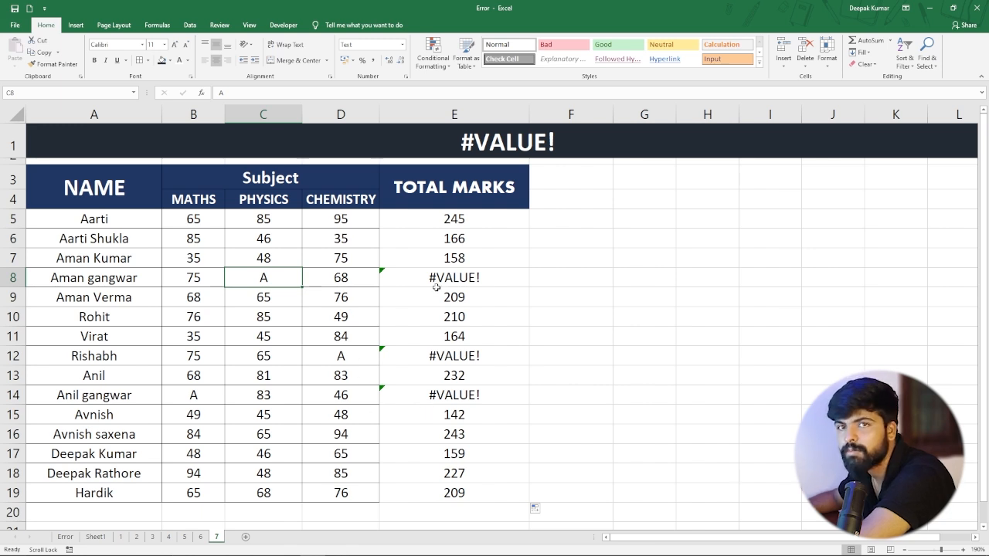
Wrap the total marks formula in E5 in IFERROR with a blank fallback: =IFERROR(B5+C5+D5," ").
{"action": "left_click", "coordinate": [430, 216]}
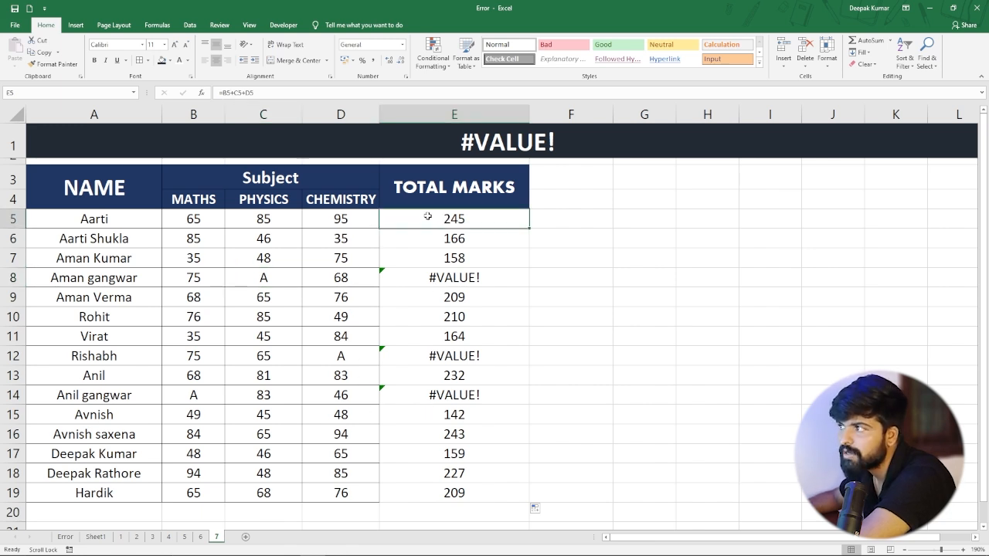
{"action": "double_click", "coordinate": [429, 219]}
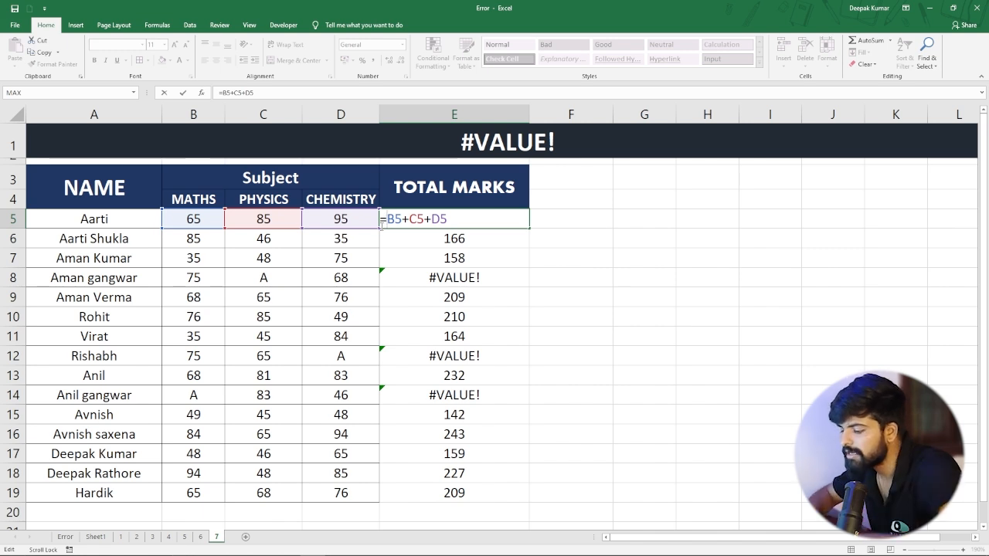
{"action": "type", "text": "ife"}
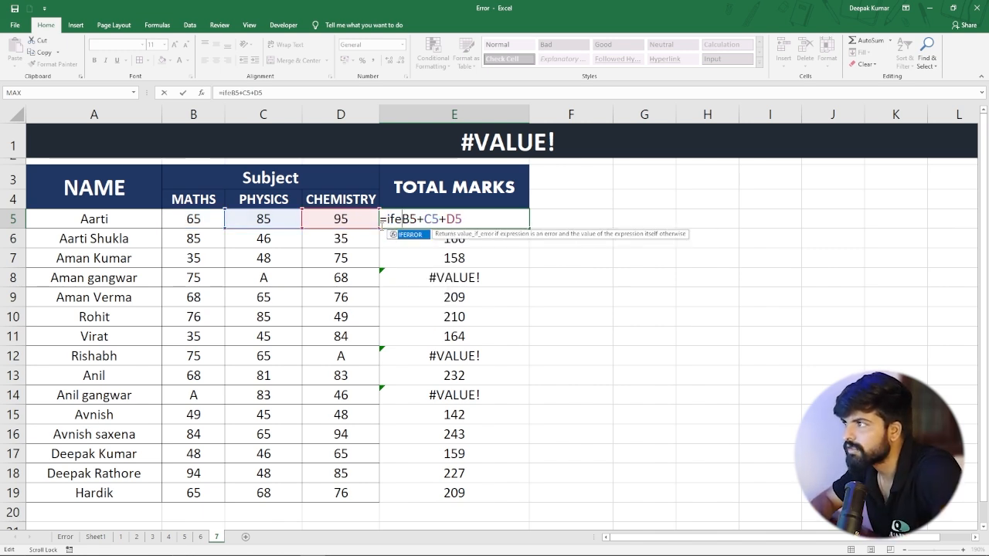
{"action": "key", "text": "Tab"}
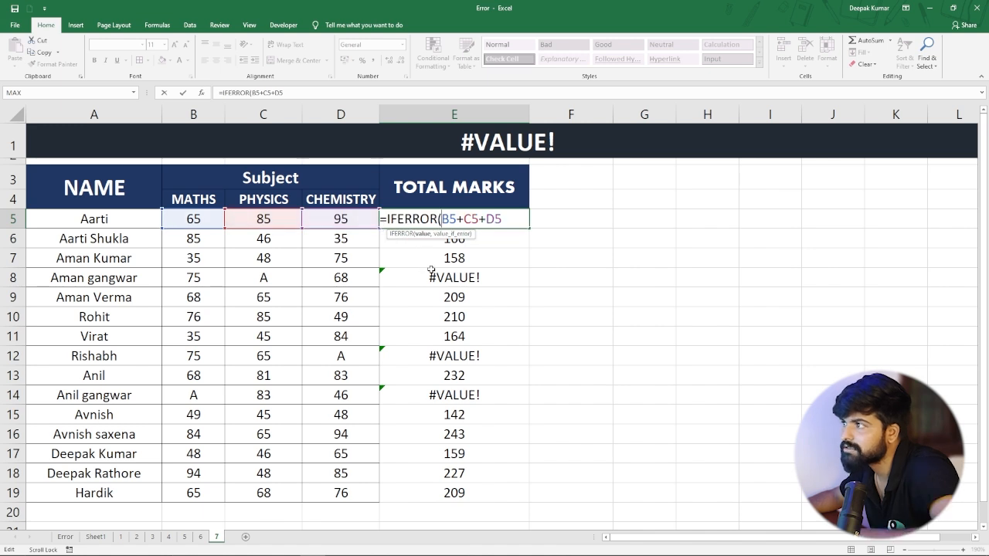
{"action": "left_click", "coordinate": [510, 217]}
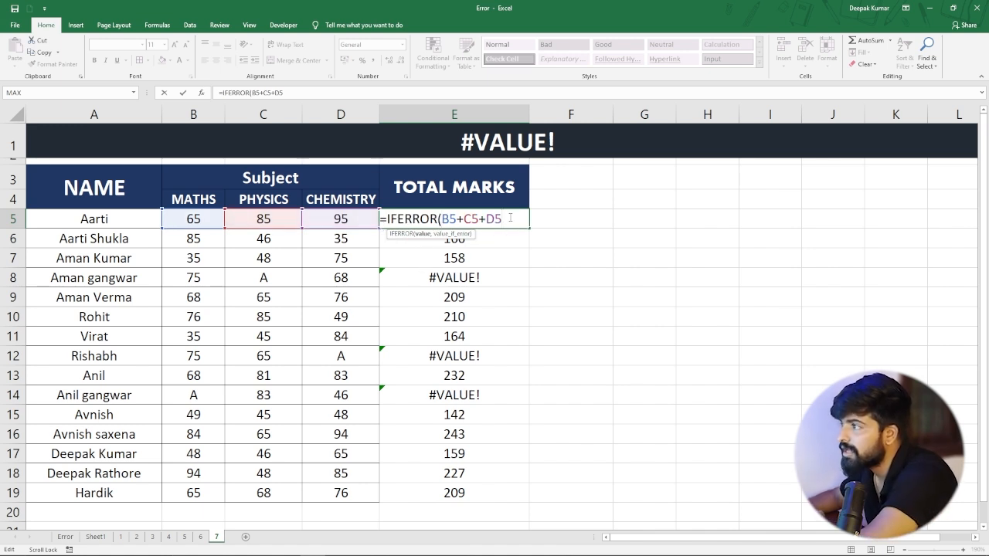
{"action": "type", "text": ","}
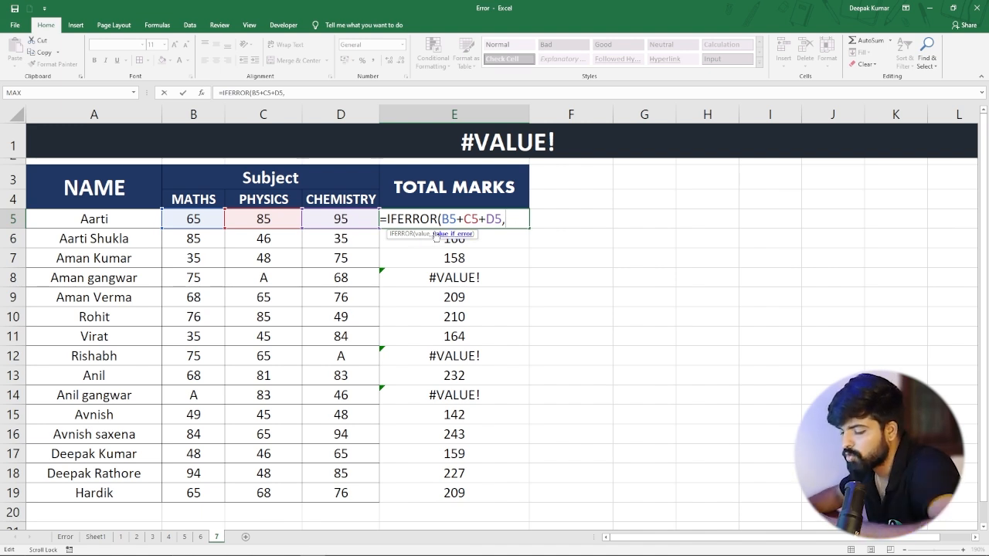
{"action": "type", "text": "\""}
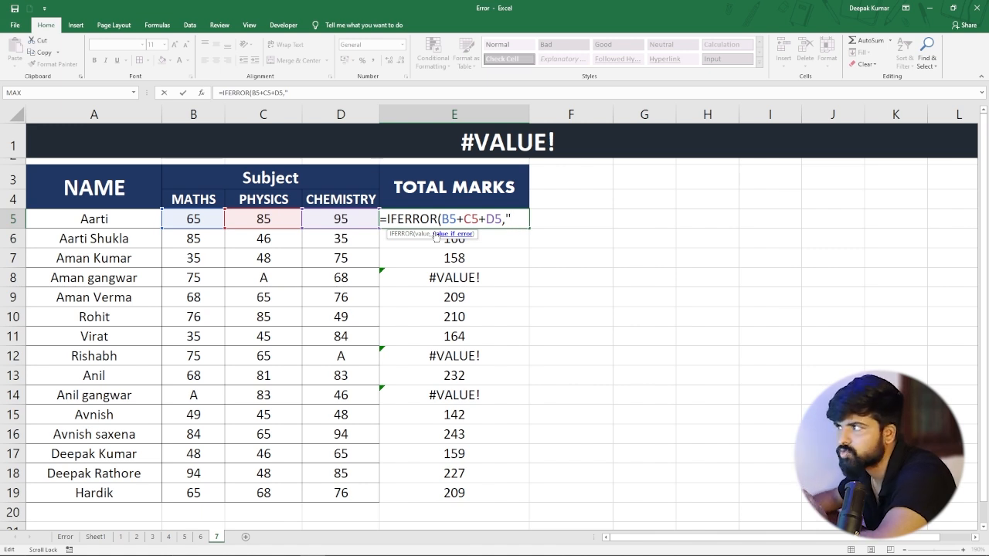
{"action": "type", "text": " \")"}
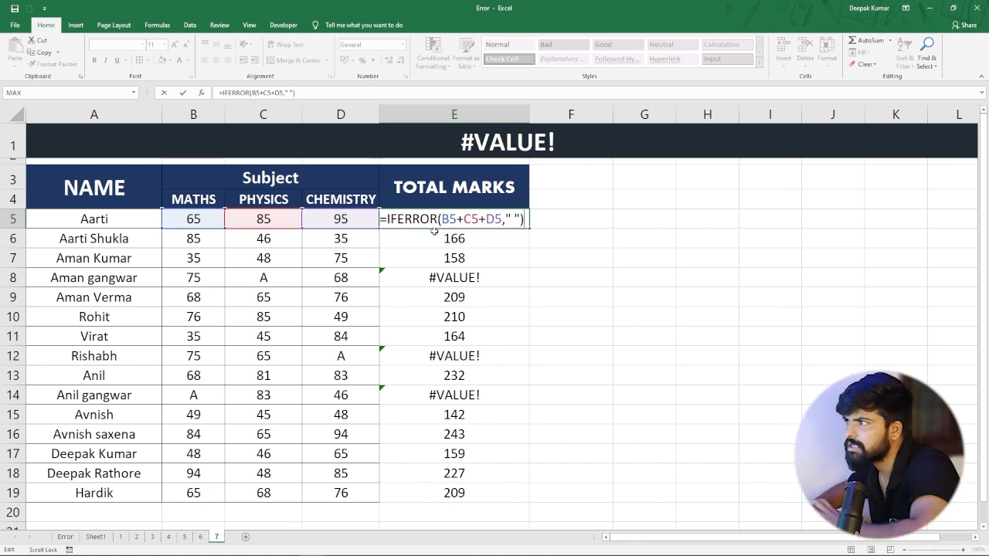
{"action": "key", "text": "Return"}
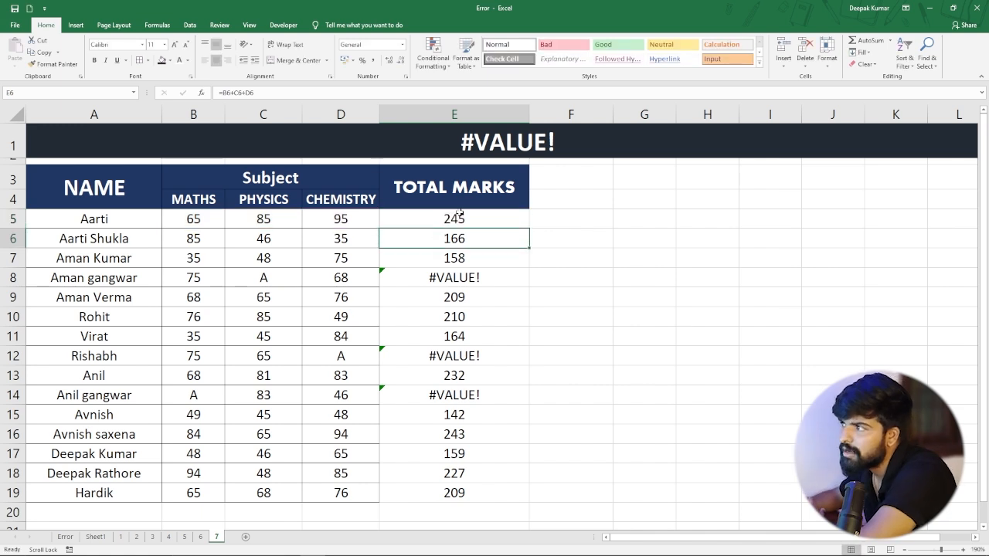
Fill the IFERROR total marks formula from E5 down to E19.
{"action": "left_click", "coordinate": [460, 214]}
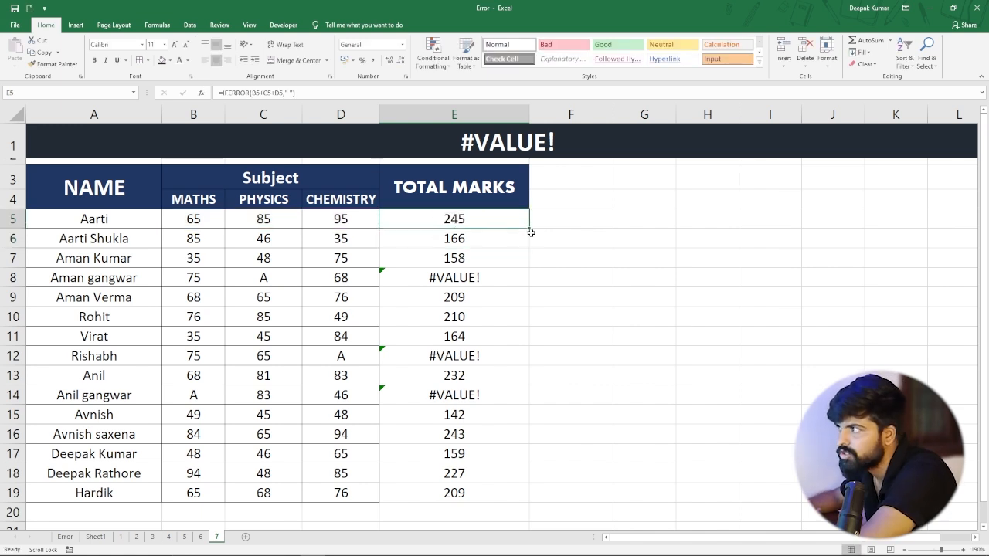
{"action": "left_click_drag", "start_coordinate": [529, 229], "coordinate": [530, 498]}
{"action": "left_click", "coordinate": [486, 342]}
Check the IFERROR formulas and displayed results in total marks cells E8, E12 and E14.
{"action": "left_click", "coordinate": [430, 275]}
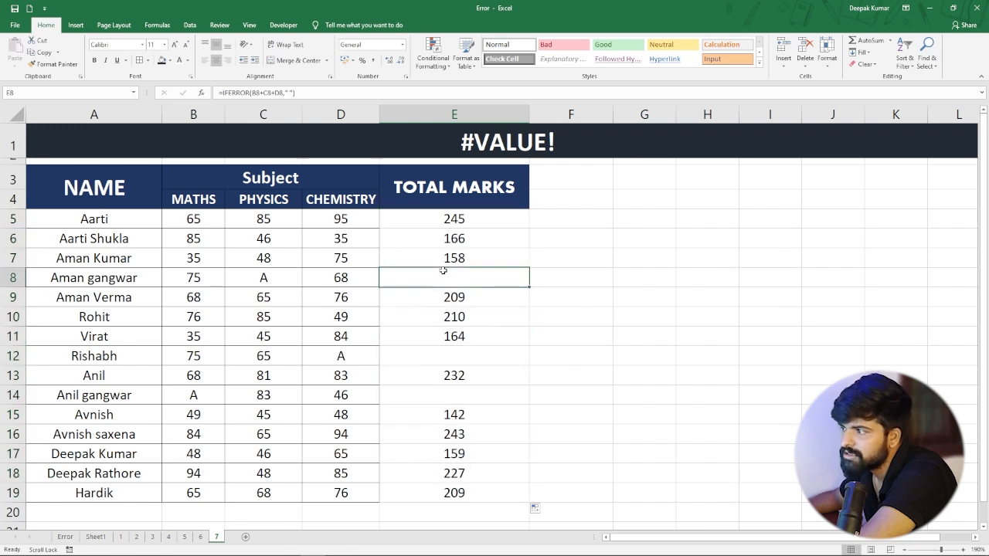
{"action": "left_click", "coordinate": [448, 355]}
{"action": "left_click", "coordinate": [454, 403]}
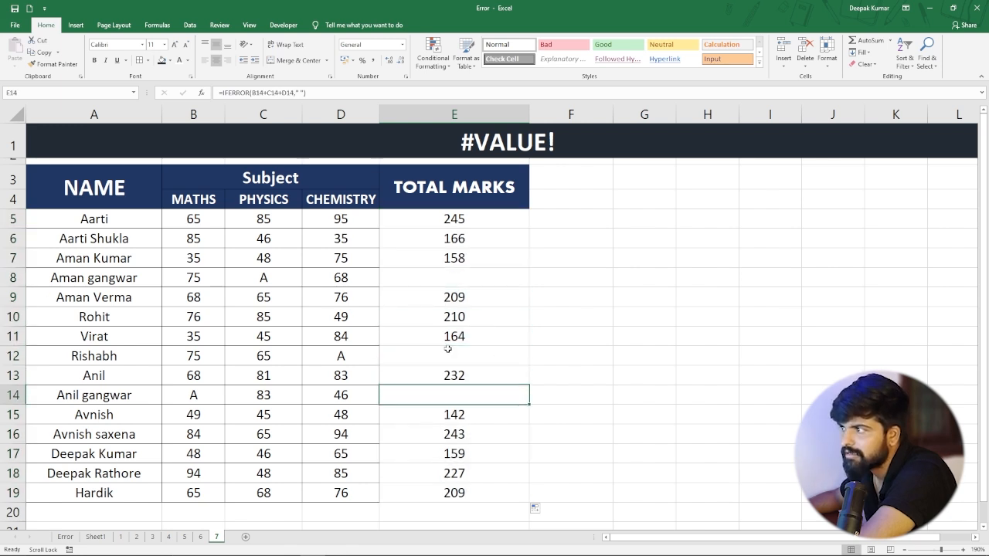
{"action": "left_click", "coordinate": [425, 282]}
{"action": "left_click", "coordinate": [433, 359]}
{"action": "left_click", "coordinate": [441, 393]}
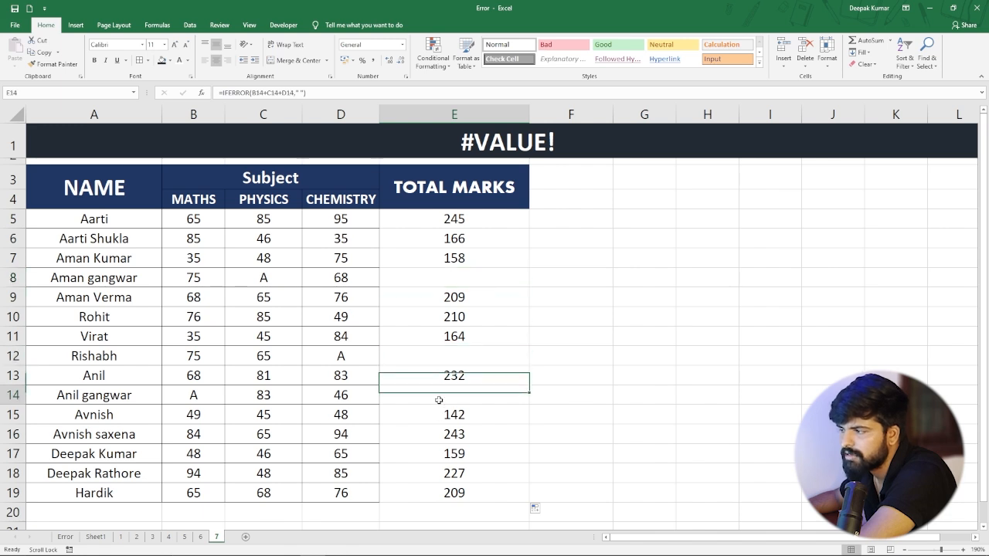